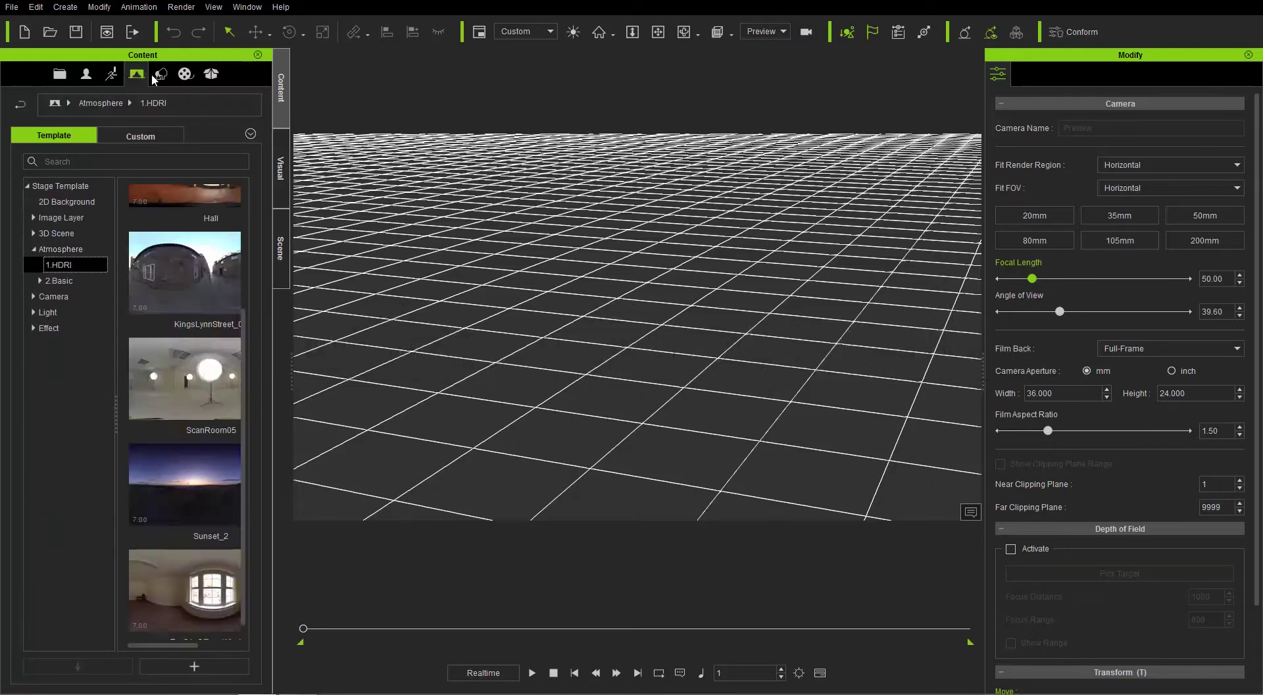
# Add the Soft_a_64x64 cloth prop from the gray cloth templates in Physics Props to the scene
pyautogui.click(161, 78)
pyautogui.click(40, 376)
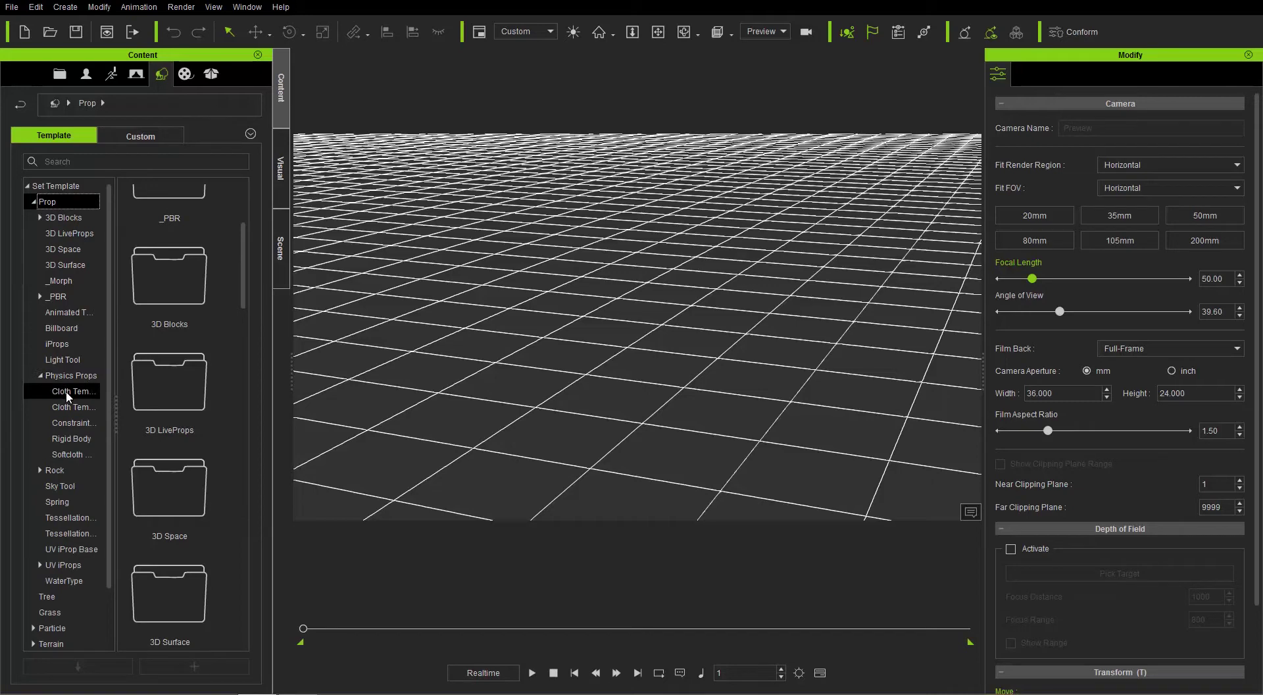
pyautogui.click(66, 390)
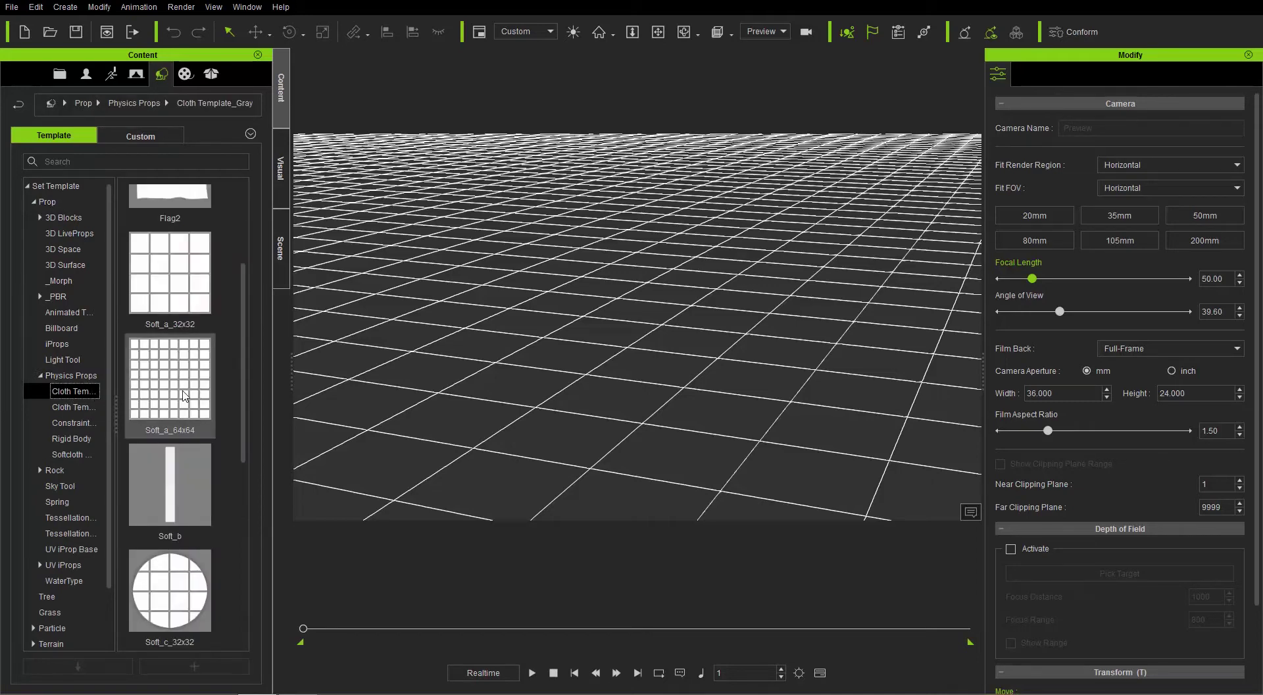
pyautogui.doubleClick(185, 390)
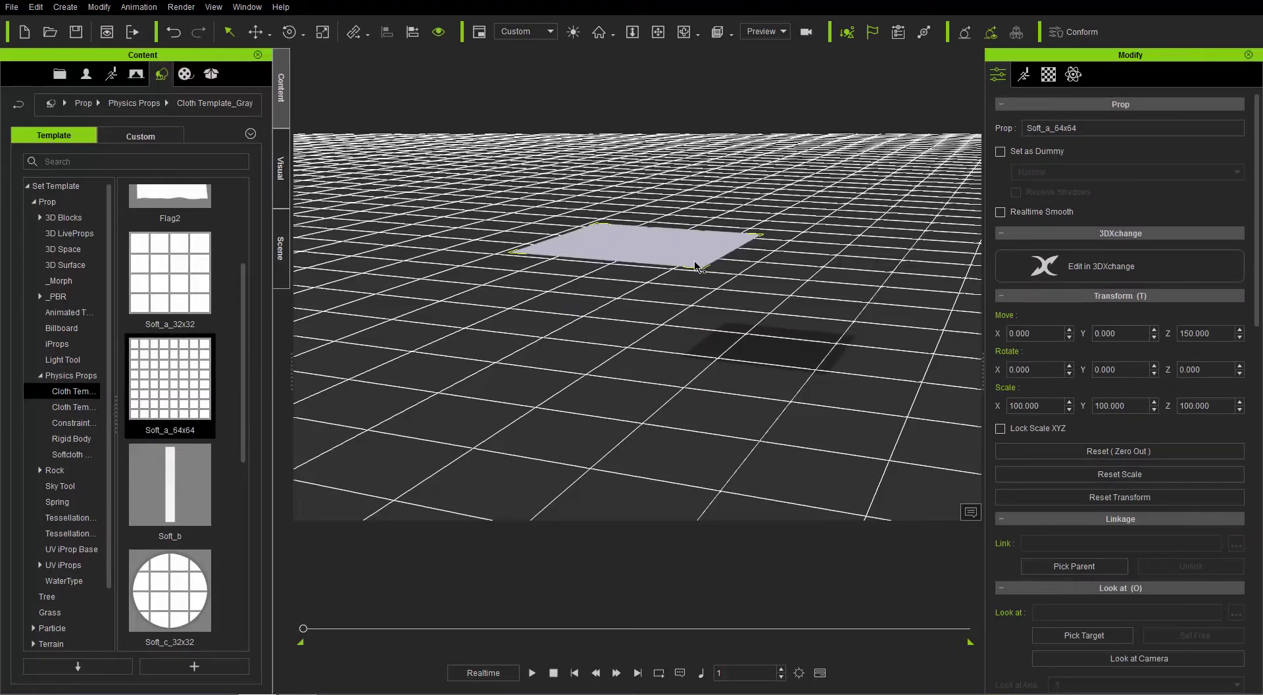
pyautogui.scroll(5, 685, 276)
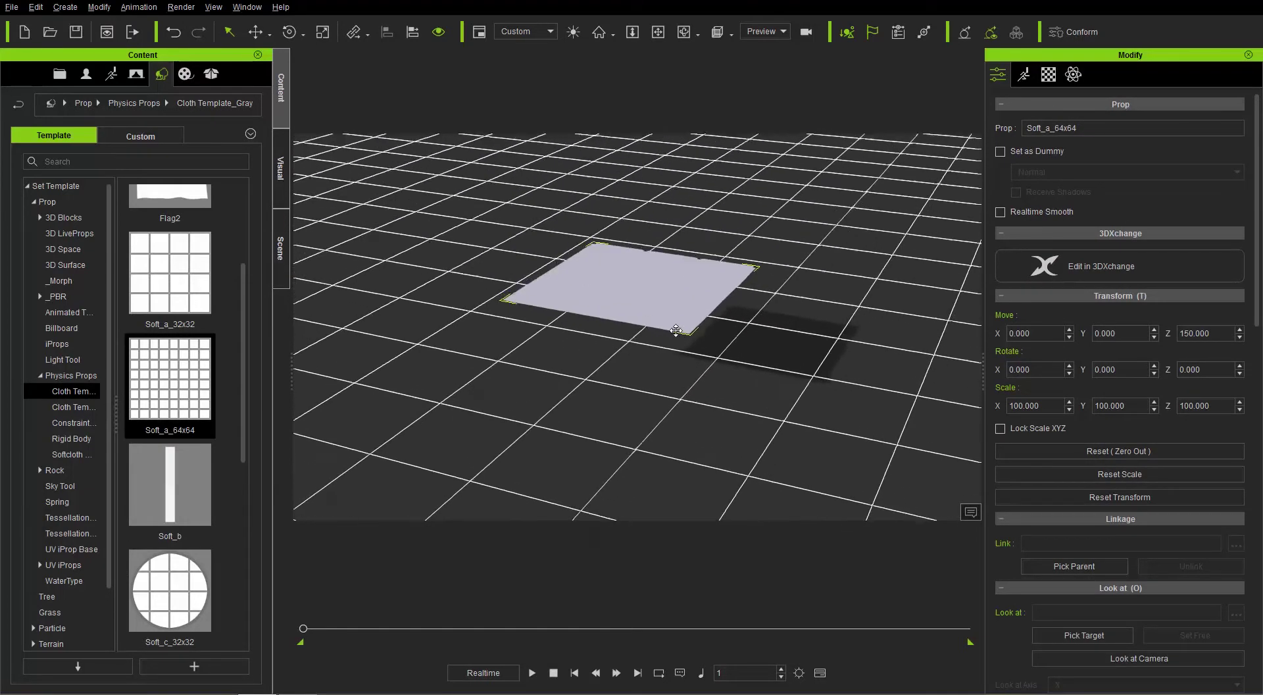
pyautogui.scroll(5, 676, 341)
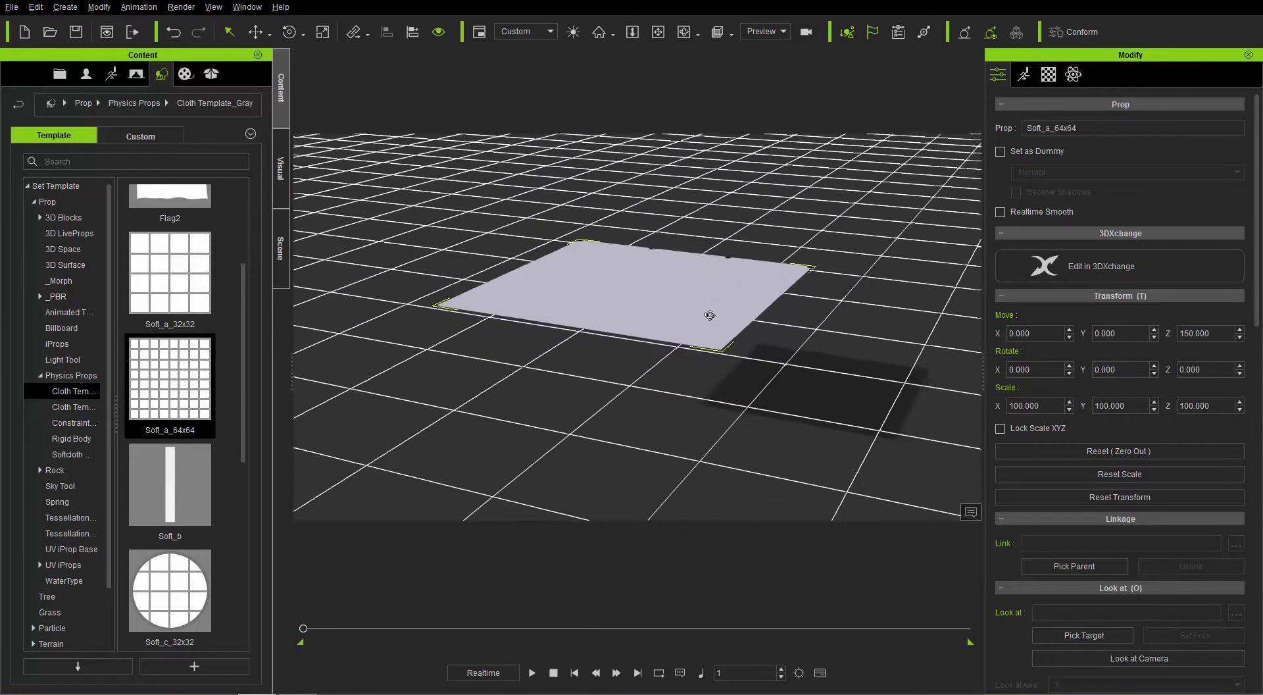
pyautogui.moveTo(709, 315); pyautogui.dragTo(680, 345, button='right')
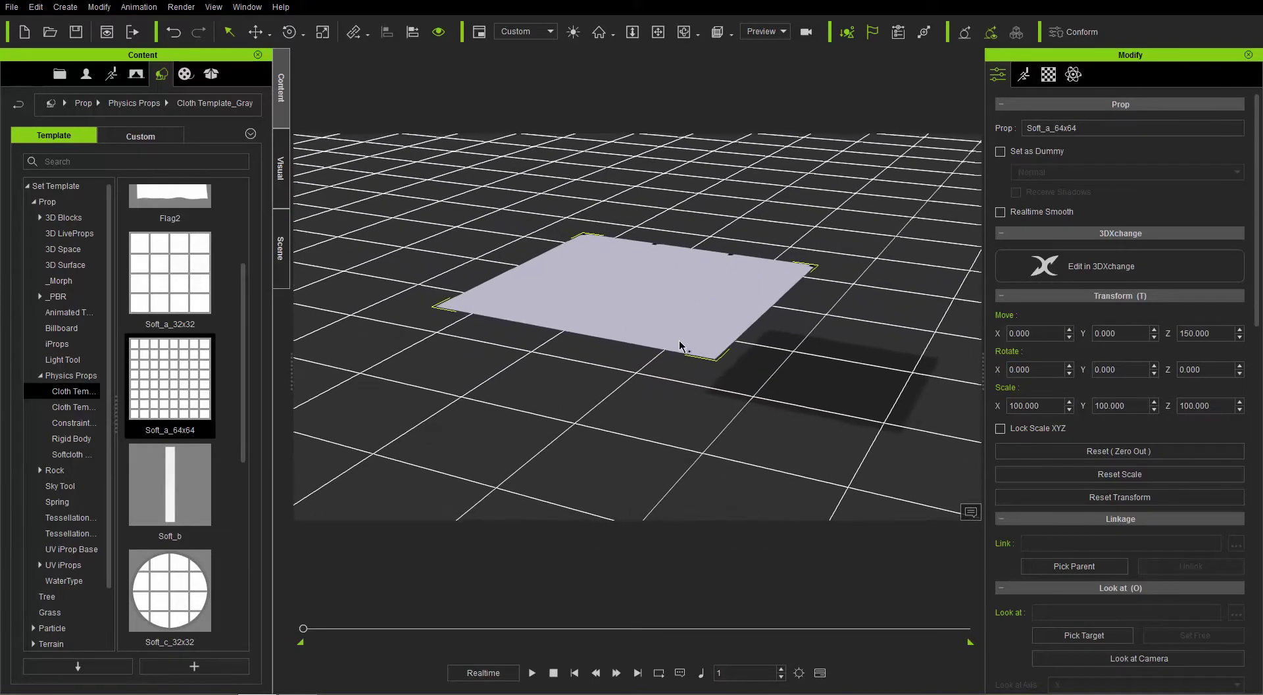
# Display the Soft_a_64x64 plane as wireframe to examine its mesh density, and restore its shaded display
pyautogui.click(287, 247)
pyautogui.click(182, 149)
pyautogui.click(206, 197)
pyautogui.scroll(3, 699, 375)
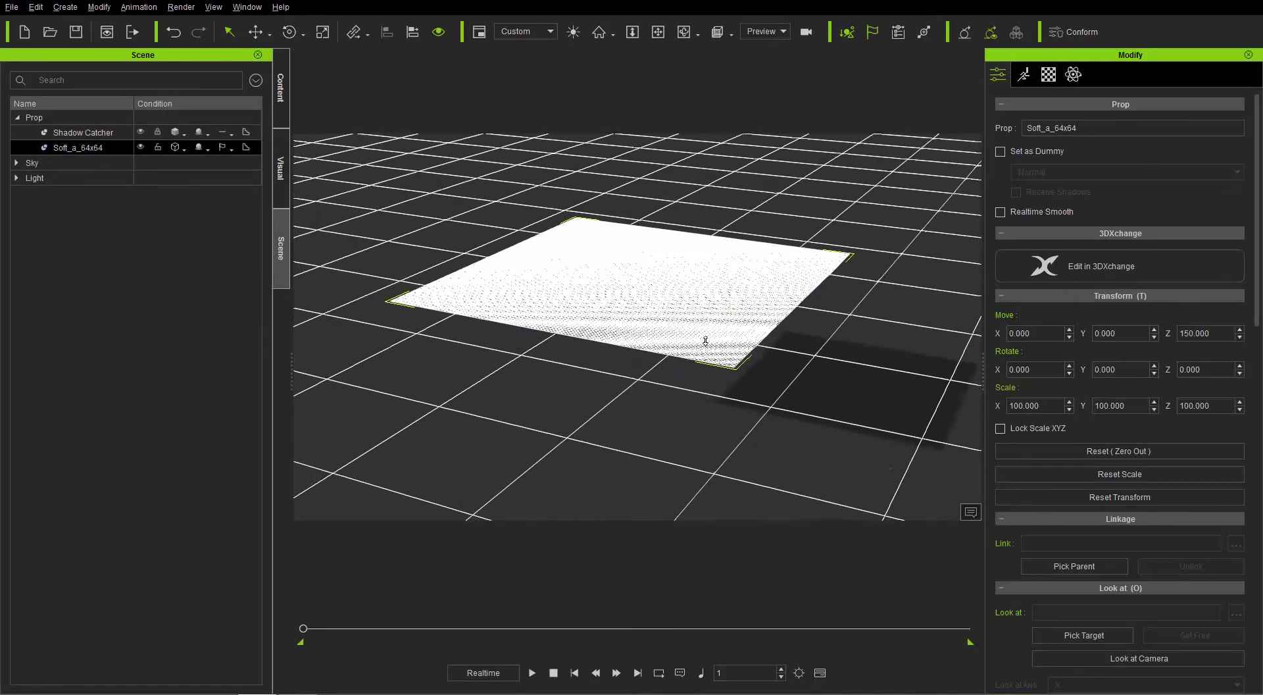
pyautogui.moveTo(705, 341); pyautogui.dragTo(704, 368)
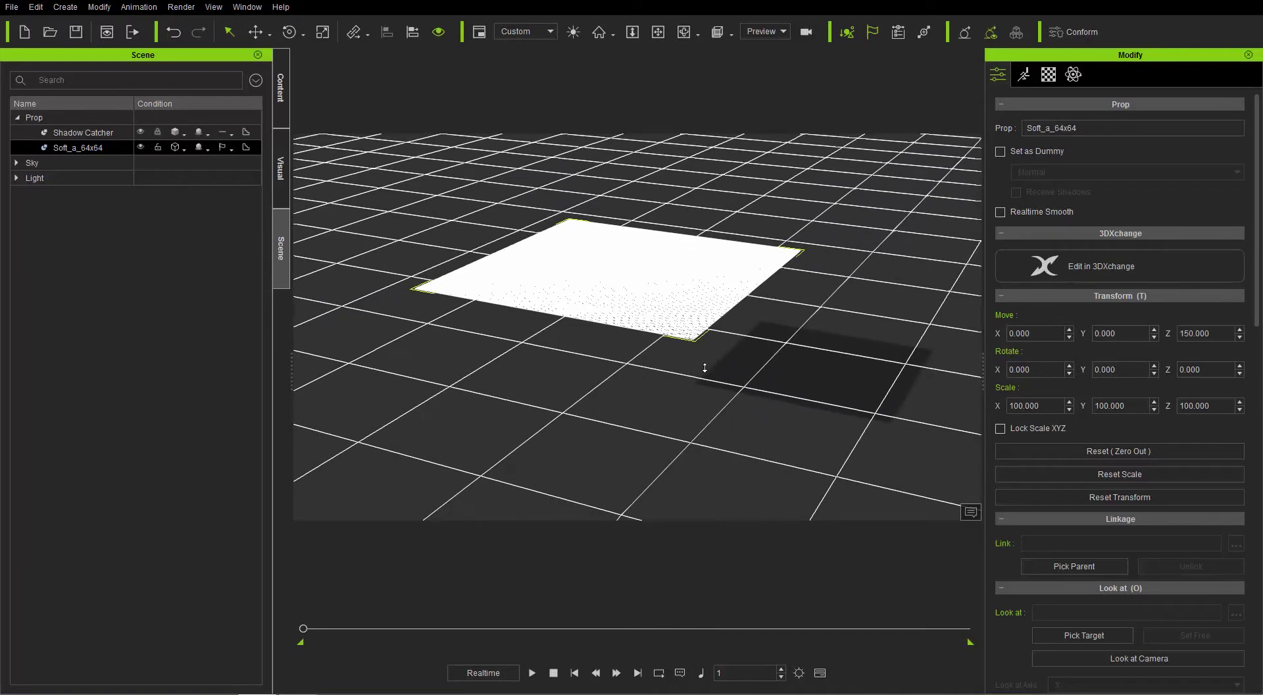
pyautogui.click(182, 148)
pyautogui.click(199, 164)
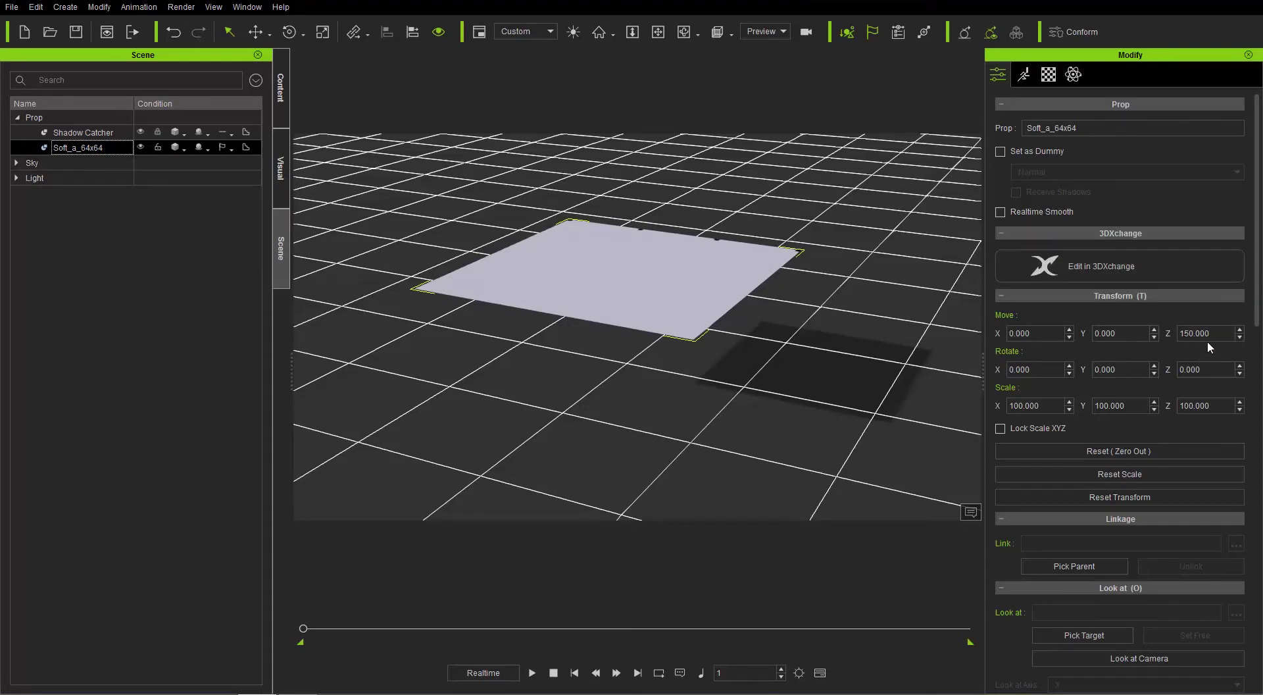
# Set the plane's Z position to 0 so it lies at ground level
pyautogui.moveTo(1214, 333); pyautogui.dragTo(1144, 323)
pyautogui.write('0')
pyautogui.press('Return')
pyautogui.moveTo(722, 403); pyautogui.dragTo(750, 271, button='middle')
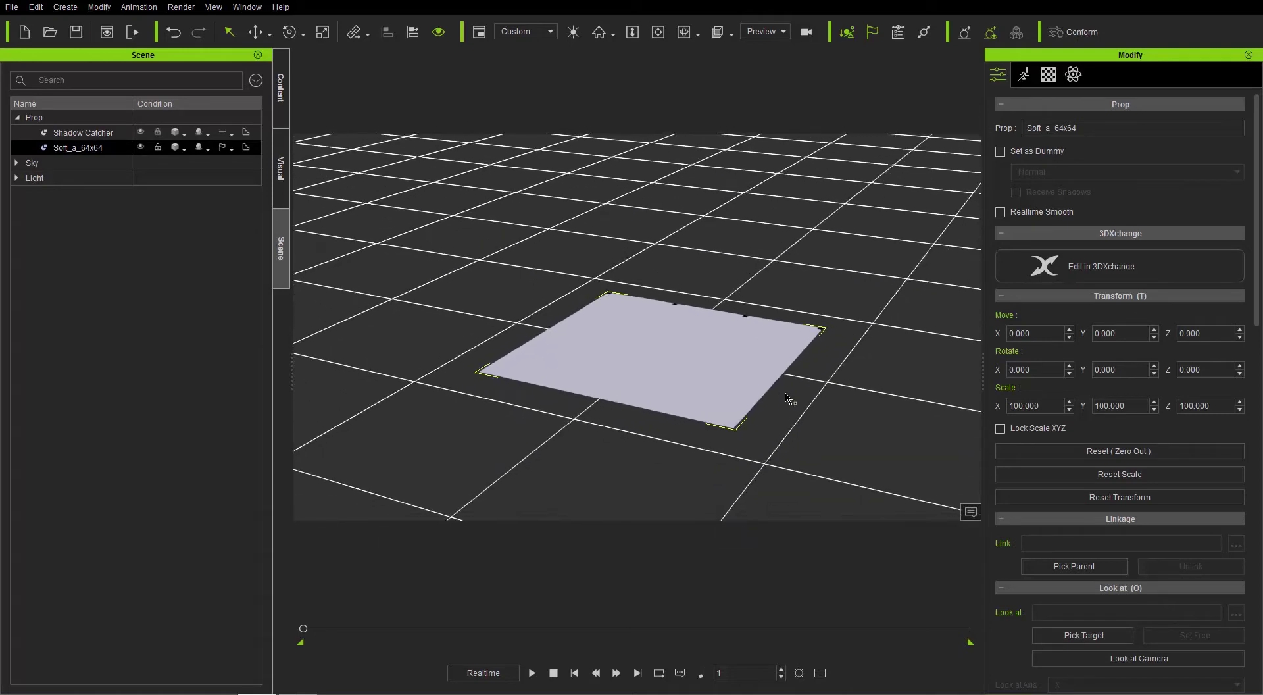
pyautogui.scroll(3, 785, 397)
pyautogui.scroll(-3, 800, 352)
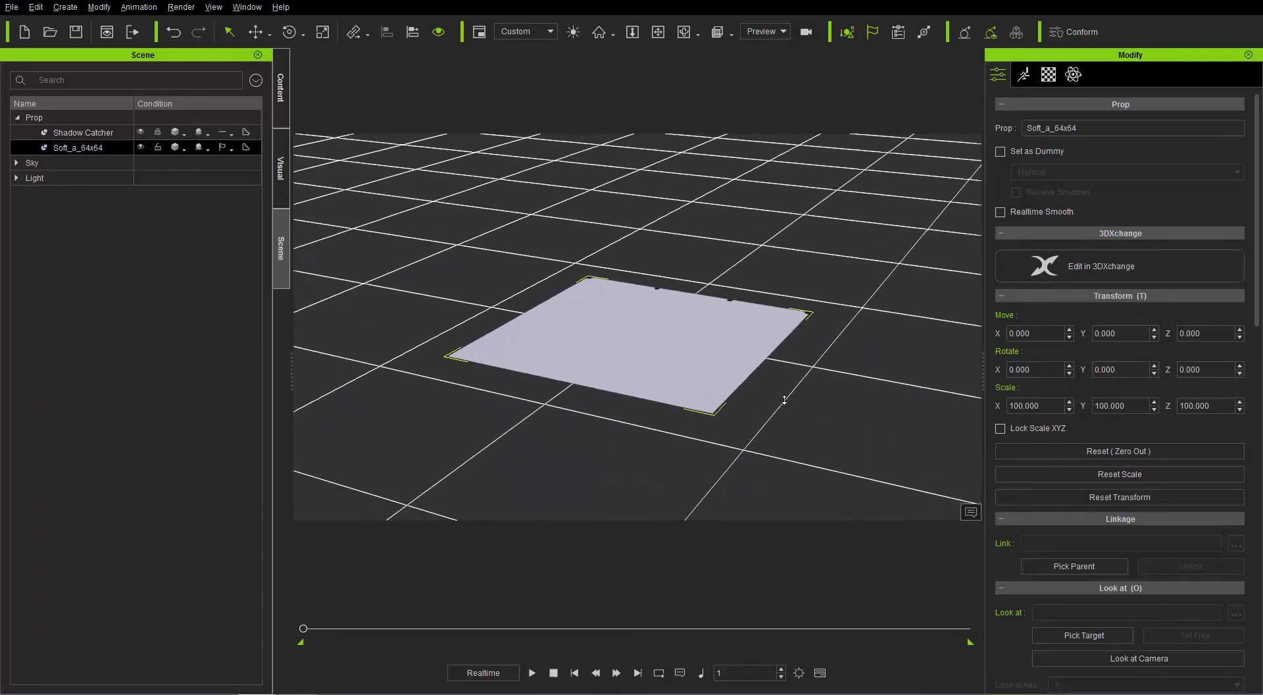
# Scale the plane up uniformly on all axes to about 118
pyautogui.press('r')
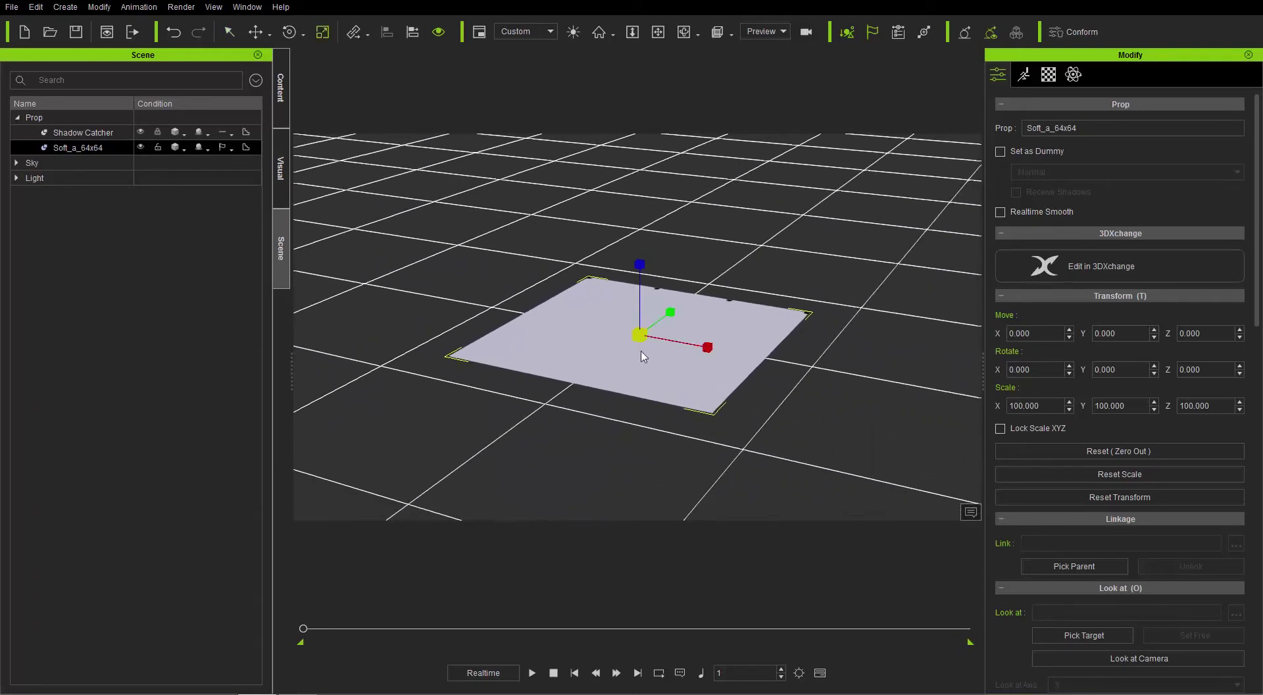
pyautogui.moveTo(638, 335); pyautogui.dragTo(672, 311)
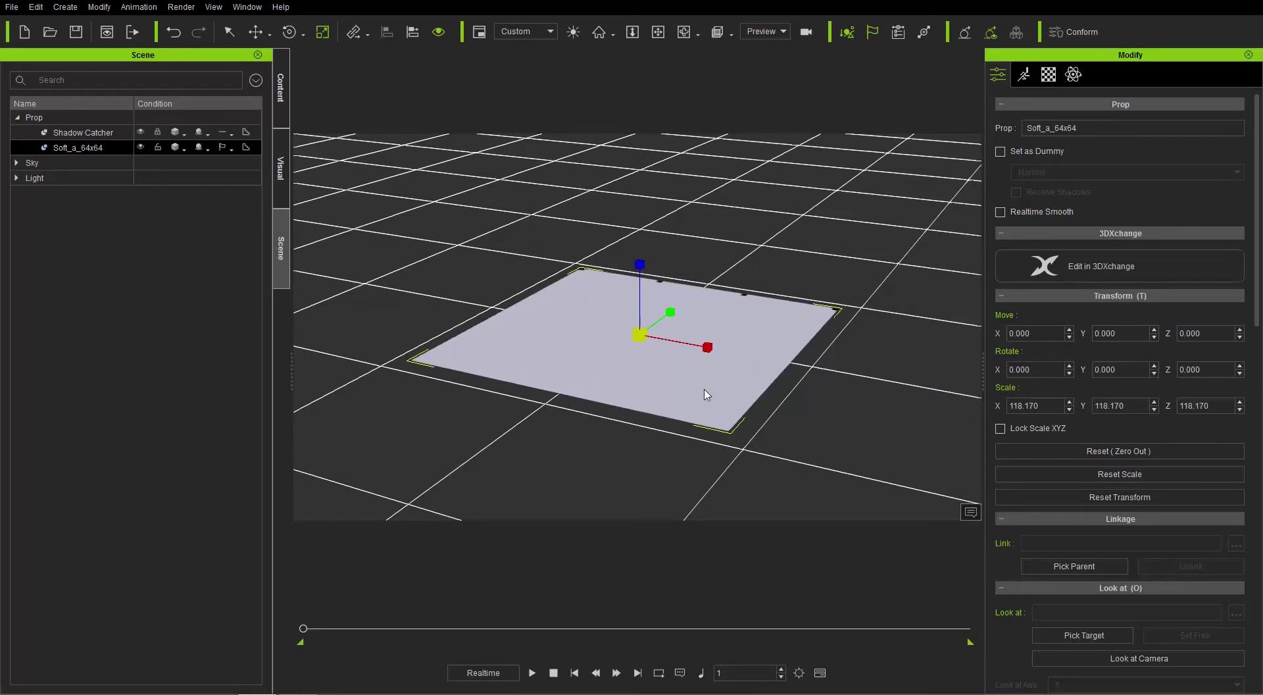
pyautogui.scroll(5, 794, 444)
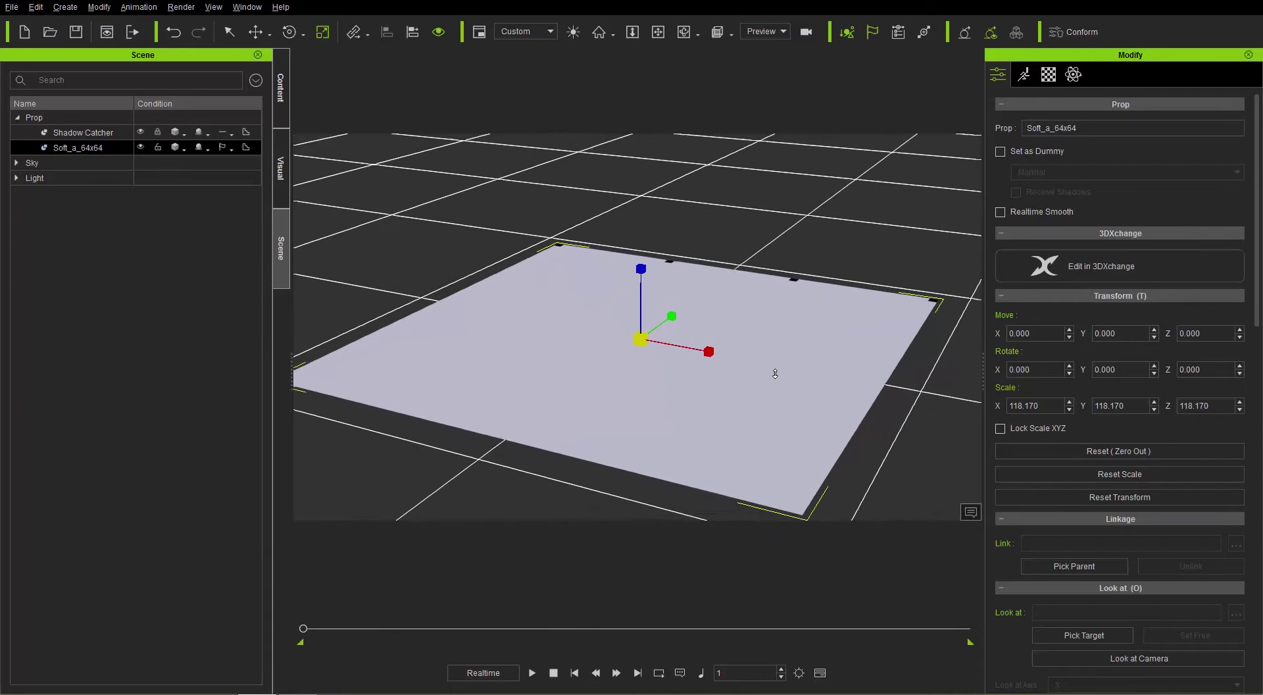
pyautogui.moveTo(777, 381)
pyautogui.mouseDown(button='middle')
pyautogui.moveTo(792, 412)
pyautogui.moveTo(773, 417)
pyautogui.moveTo(772, 403)
pyautogui.mouseUp(button='middle')
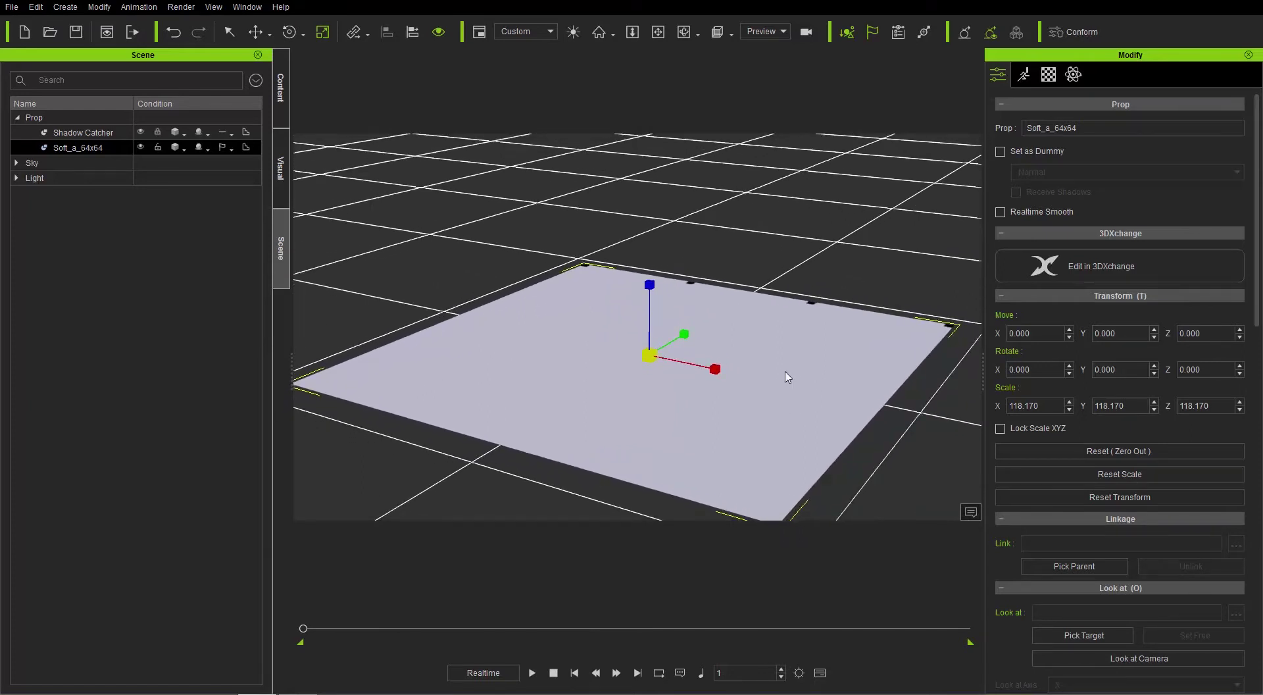
# Apply the concrete_pavement Substance material to the plane
pyautogui.click(282, 107)
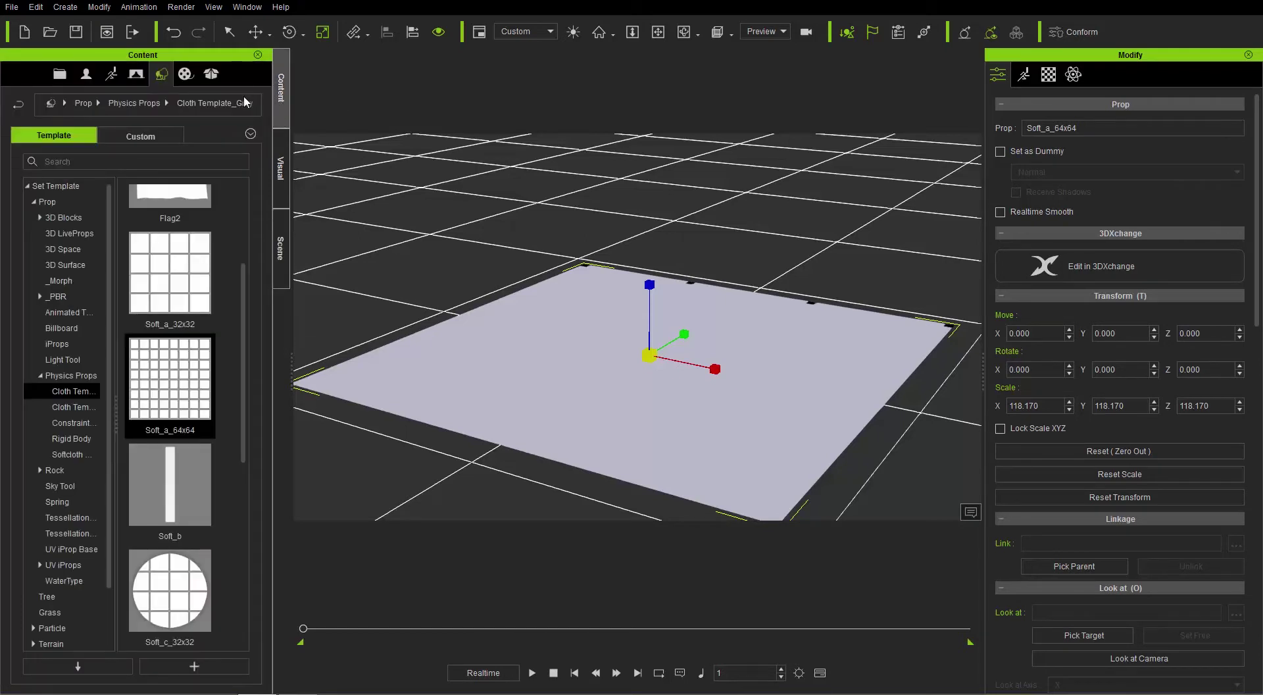
pyautogui.click(186, 75)
pyautogui.click(58, 249)
pyautogui.click(64, 264)
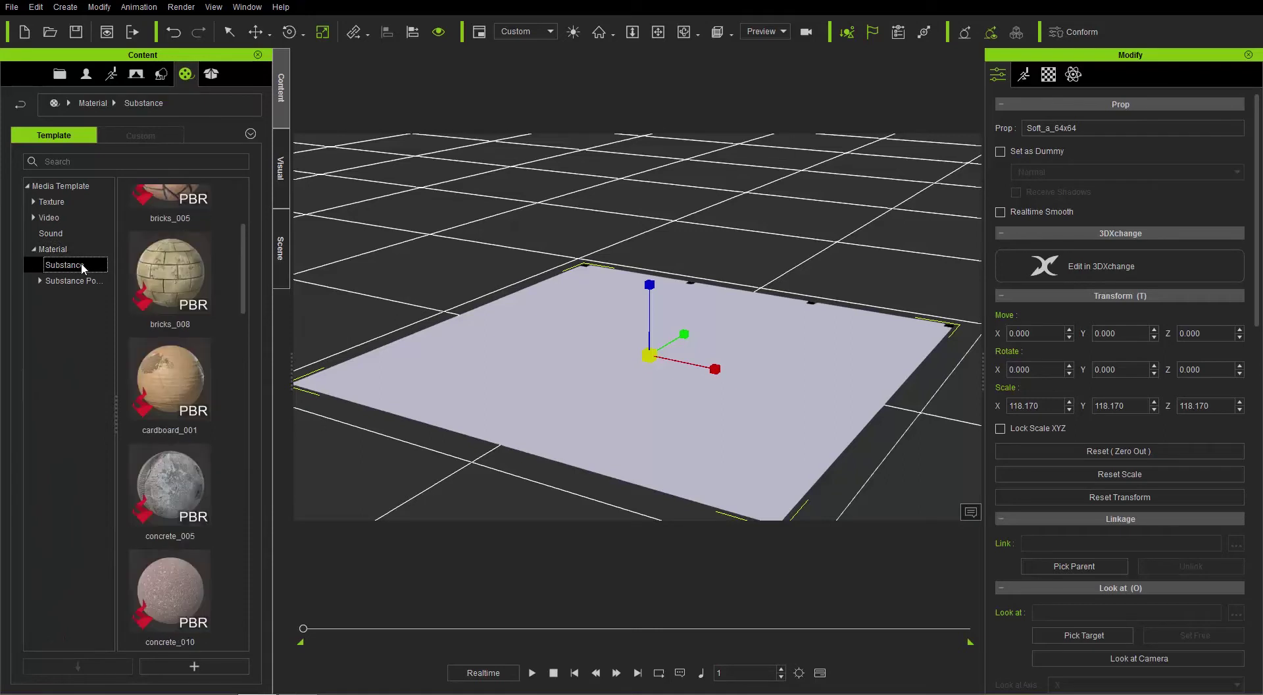
pyautogui.moveTo(246, 255); pyautogui.dragTo(243, 326)
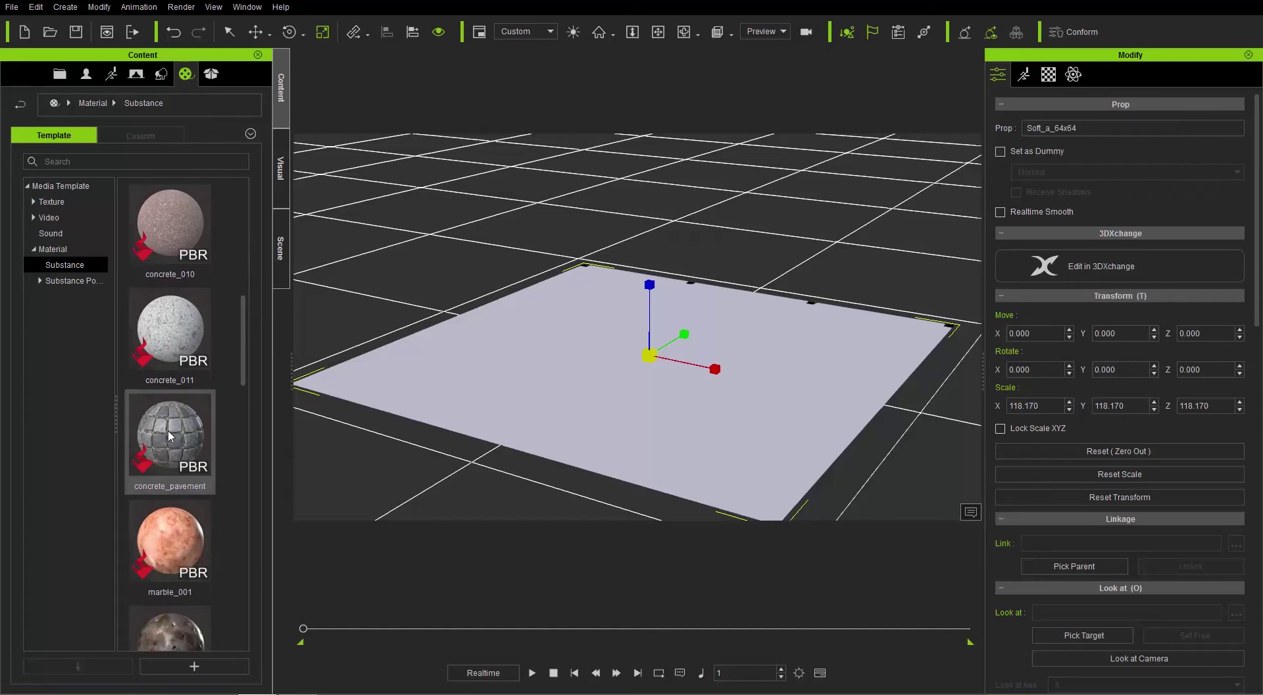
pyautogui.moveTo(164, 440); pyautogui.dragTo(563, 372)
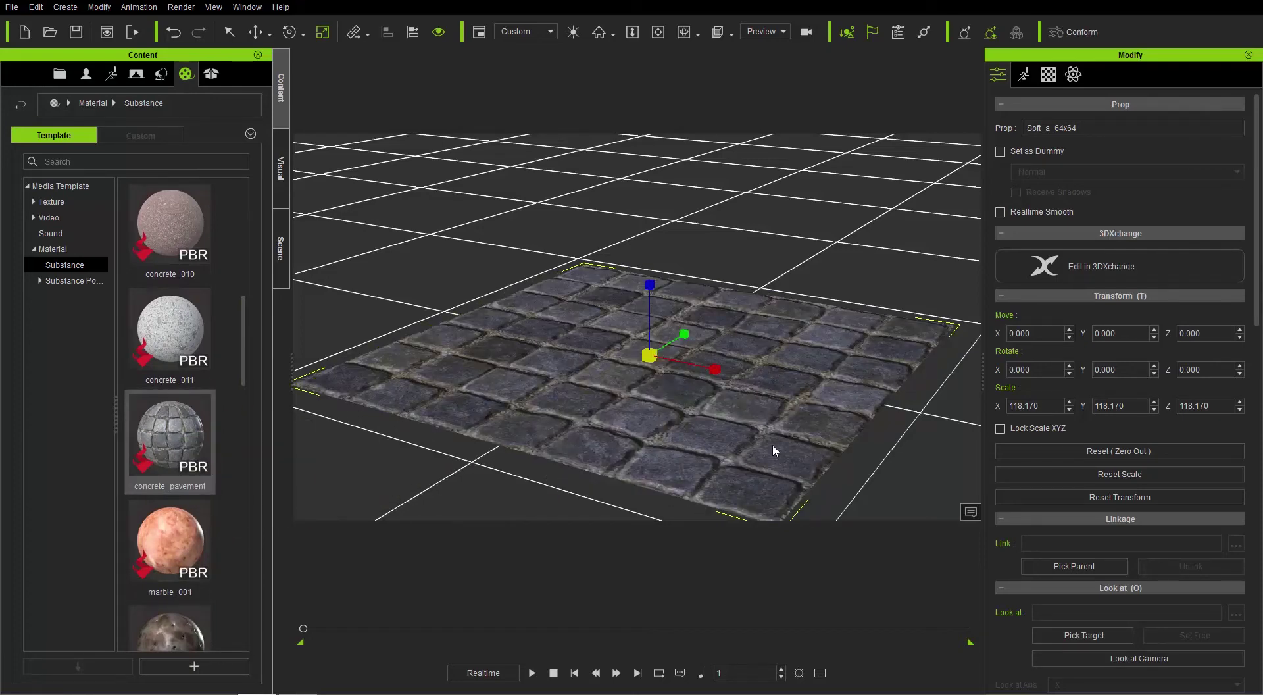
pyautogui.scroll(5, 789, 434)
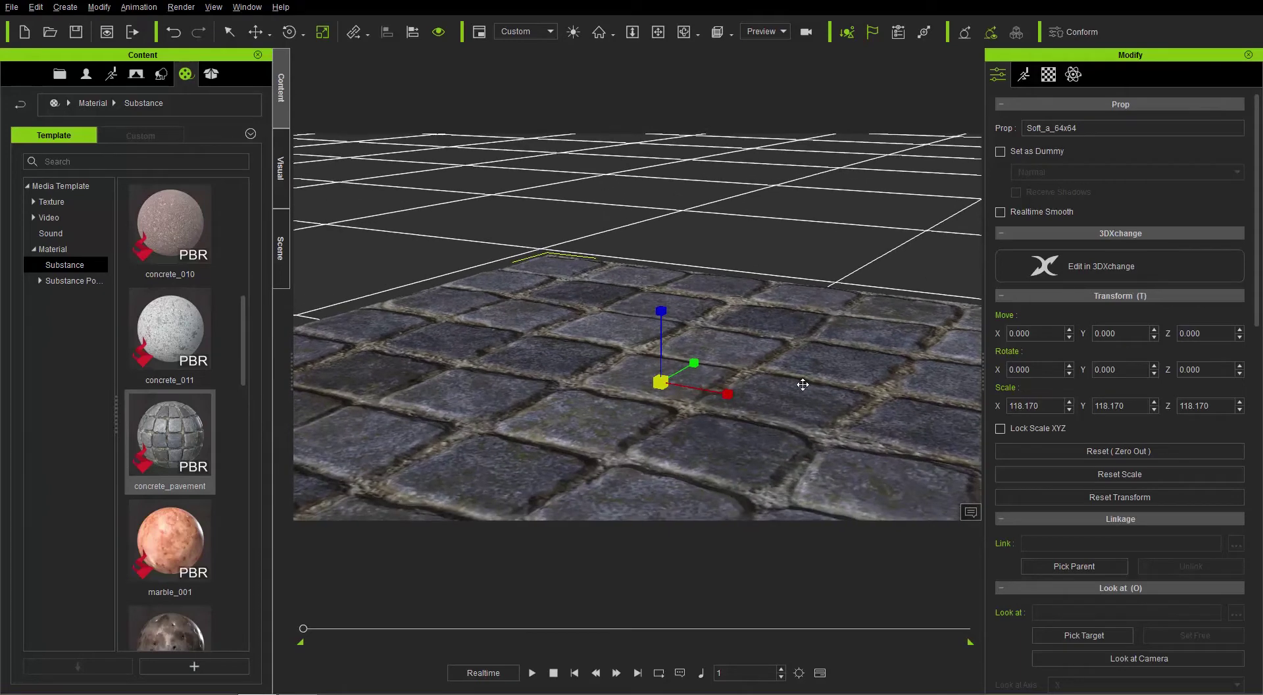
pyautogui.moveTo(802, 384); pyautogui.dragTo(767, 376, button='middle')
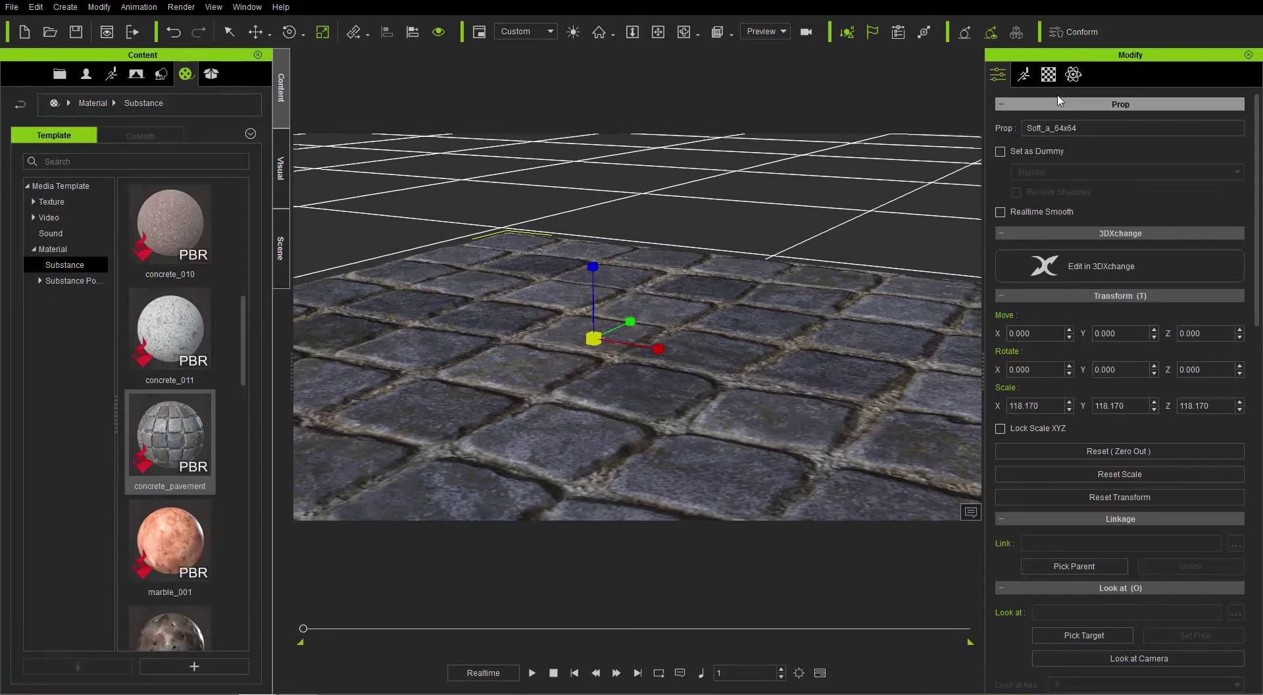
# Set the pavement material's UV tiling to 5 in both U and V
pyautogui.click(1050, 75)
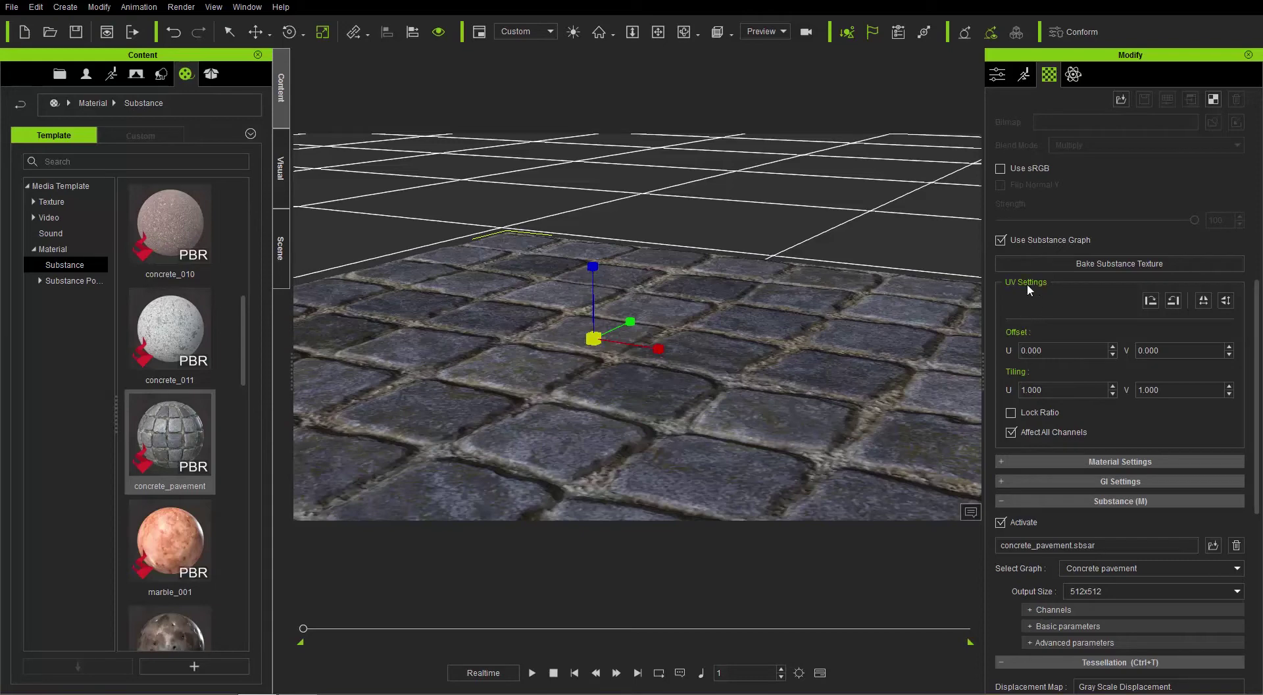
pyautogui.moveTo(1060, 387); pyautogui.dragTo(1008, 381)
pyautogui.write('5')
pyautogui.press('Return')
pyautogui.write('5')
pyautogui.press('Return')
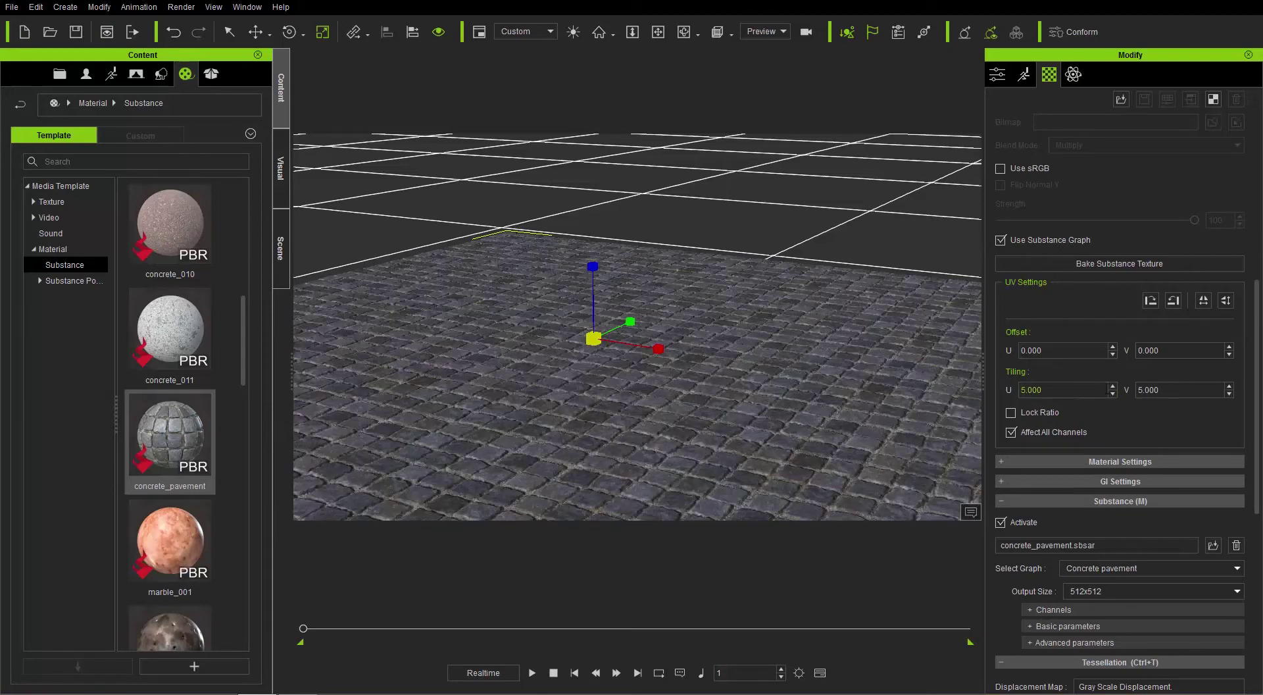
pyautogui.moveTo(817, 351); pyautogui.dragTo(773, 219, button='right')
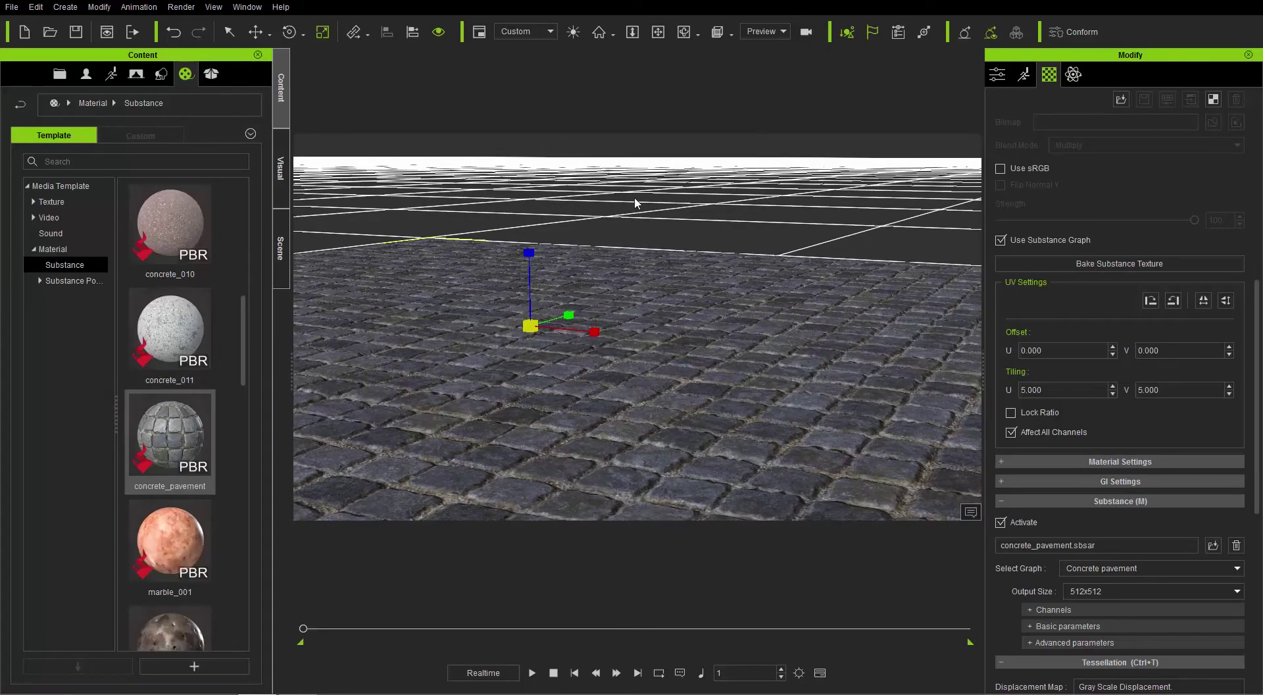
pyautogui.scroll(6, 691, 339)
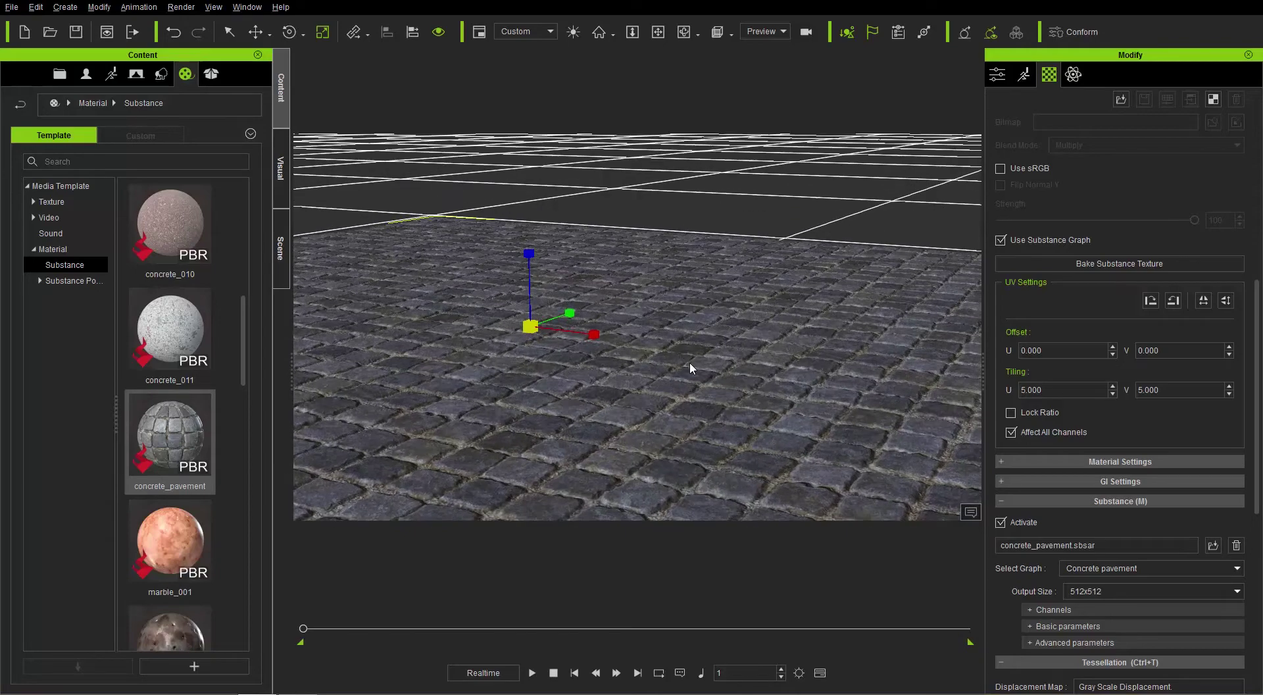
pyautogui.scroll(6, 691, 335)
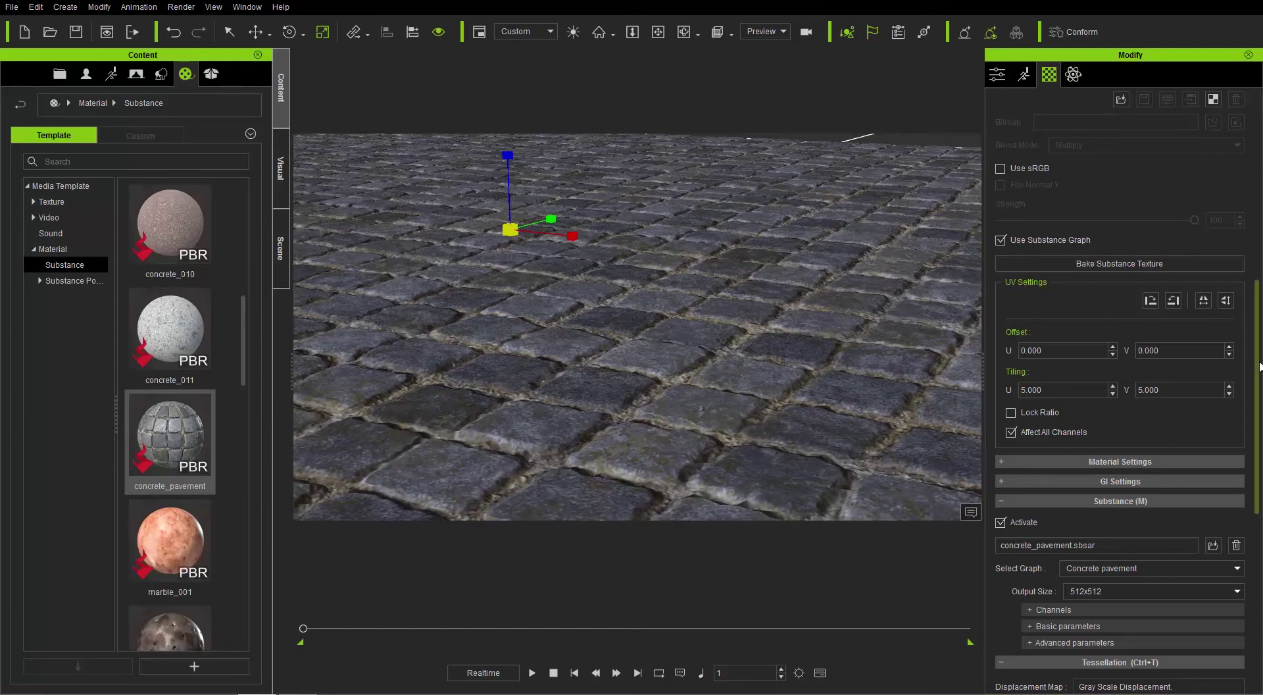
# Change the pavement material's shader type to PBR
pyautogui.scroll(3, 1257, 394)
pyautogui.scroll(4, 1129, 391)
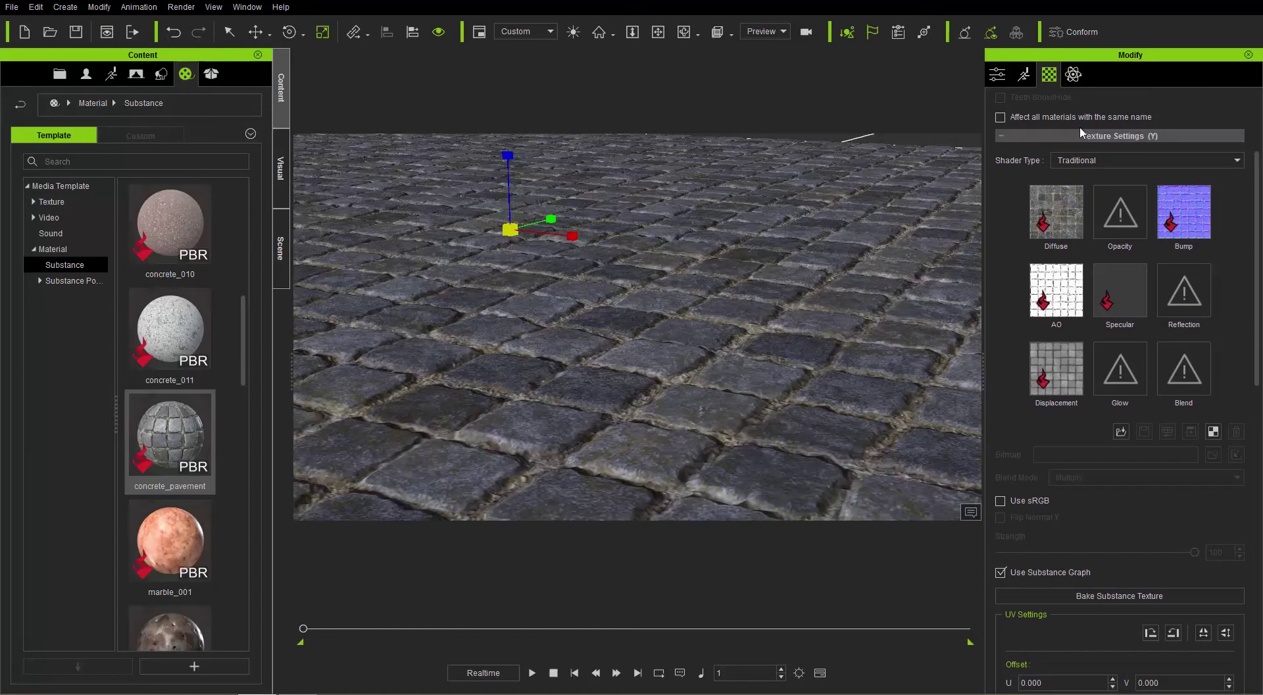
pyautogui.click(1099, 160)
pyautogui.click(1090, 172)
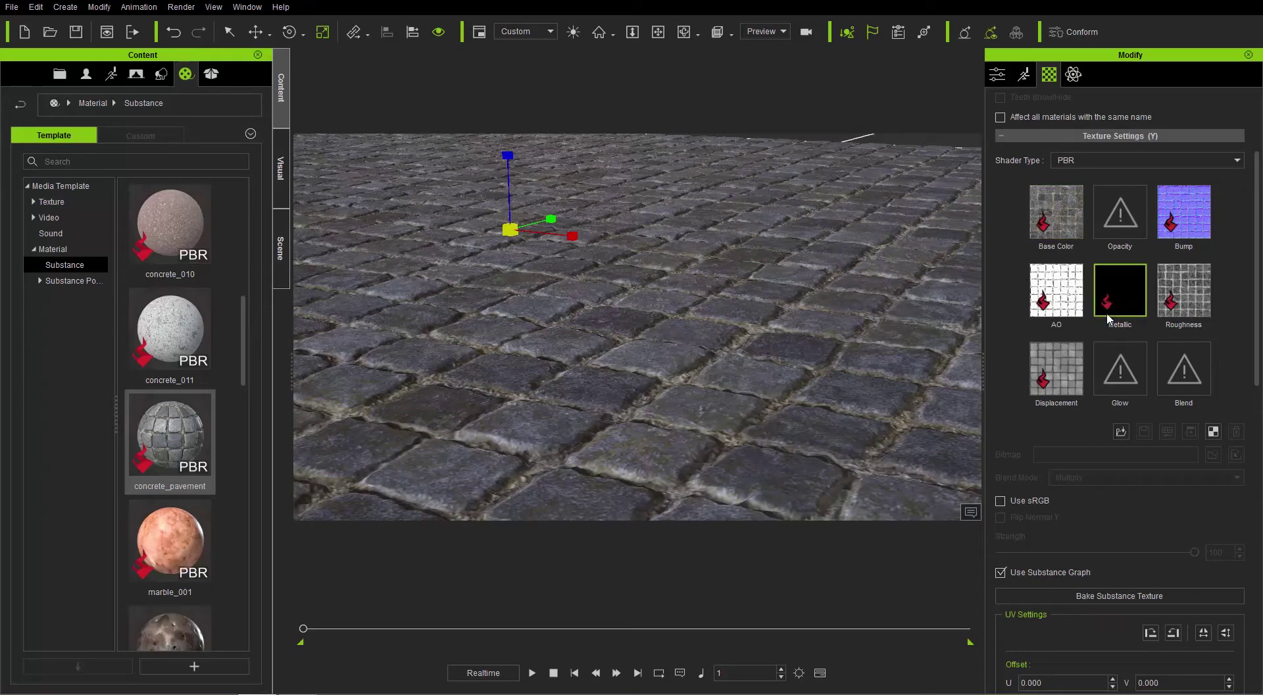
# Raise the strength of the material's Displacement channel to about 174
pyautogui.click(1062, 385)
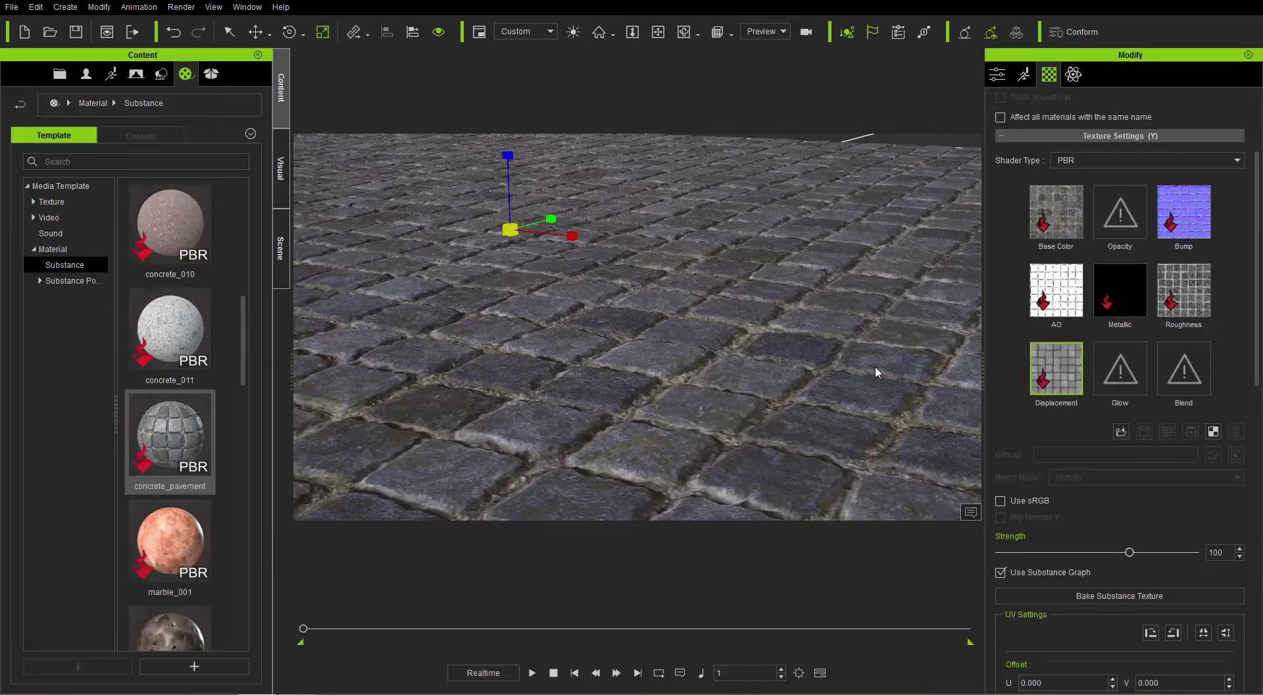
pyautogui.moveTo(1130, 552); pyautogui.dragTo(1154, 562)
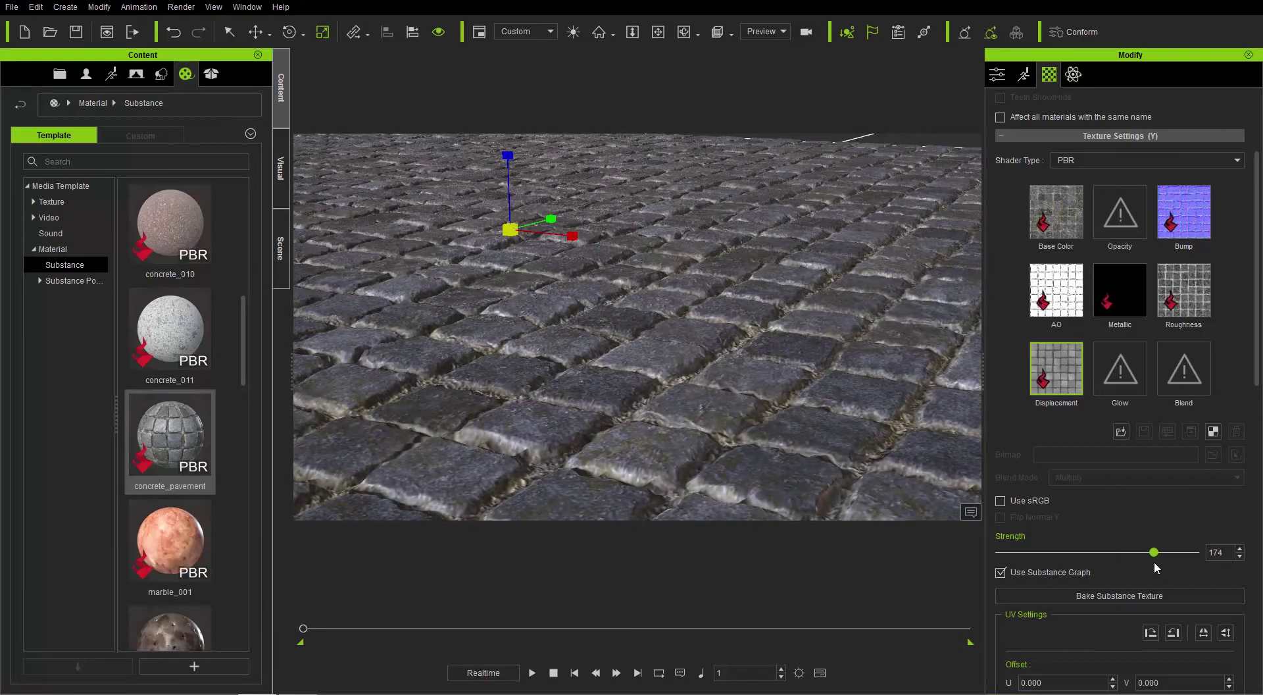
pyautogui.moveTo(709, 377)
pyautogui.mouseDown(button='right')
pyautogui.moveTo(719, 373)
pyautogui.moveTo(701, 371)
pyautogui.mouseUp(button='right')
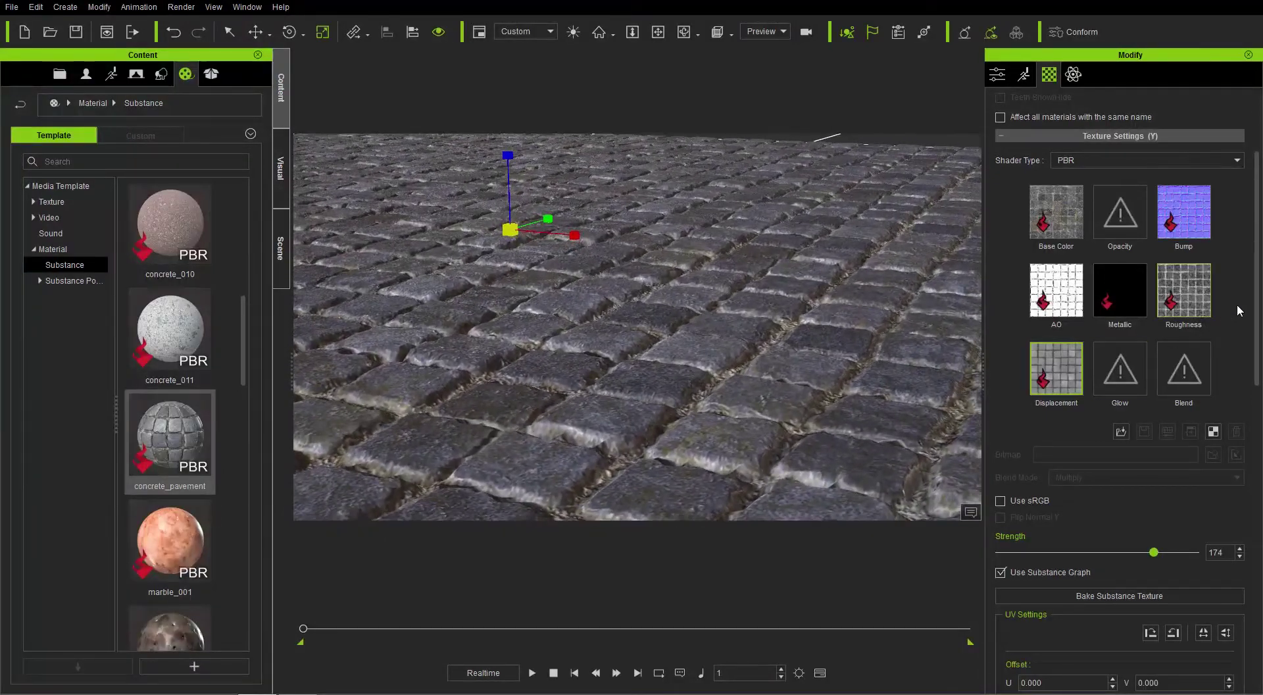
# Set the plane's tessellation level to 10 and its displacement multiplier to about 1.4
pyautogui.moveTo(1257, 263); pyautogui.dragTo(1257, 454)
pyautogui.scroll(-5, 1151, 318)
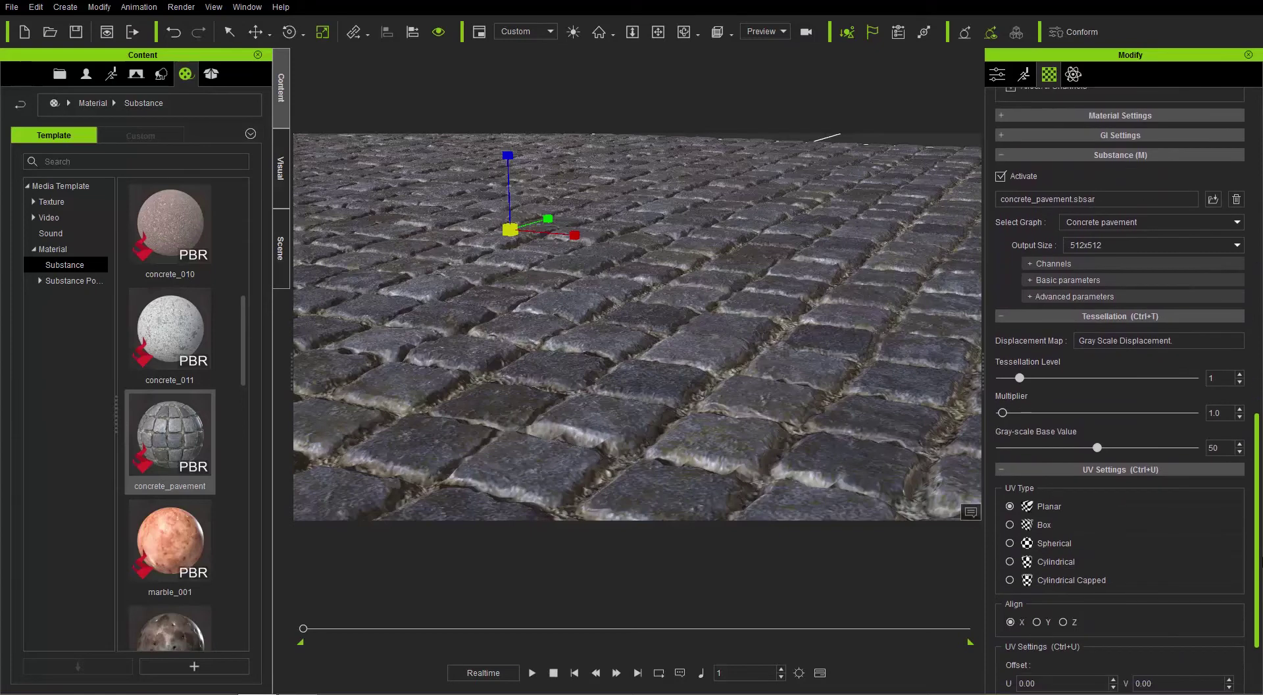
pyautogui.moveTo(1019, 320); pyautogui.dragTo(1198, 322)
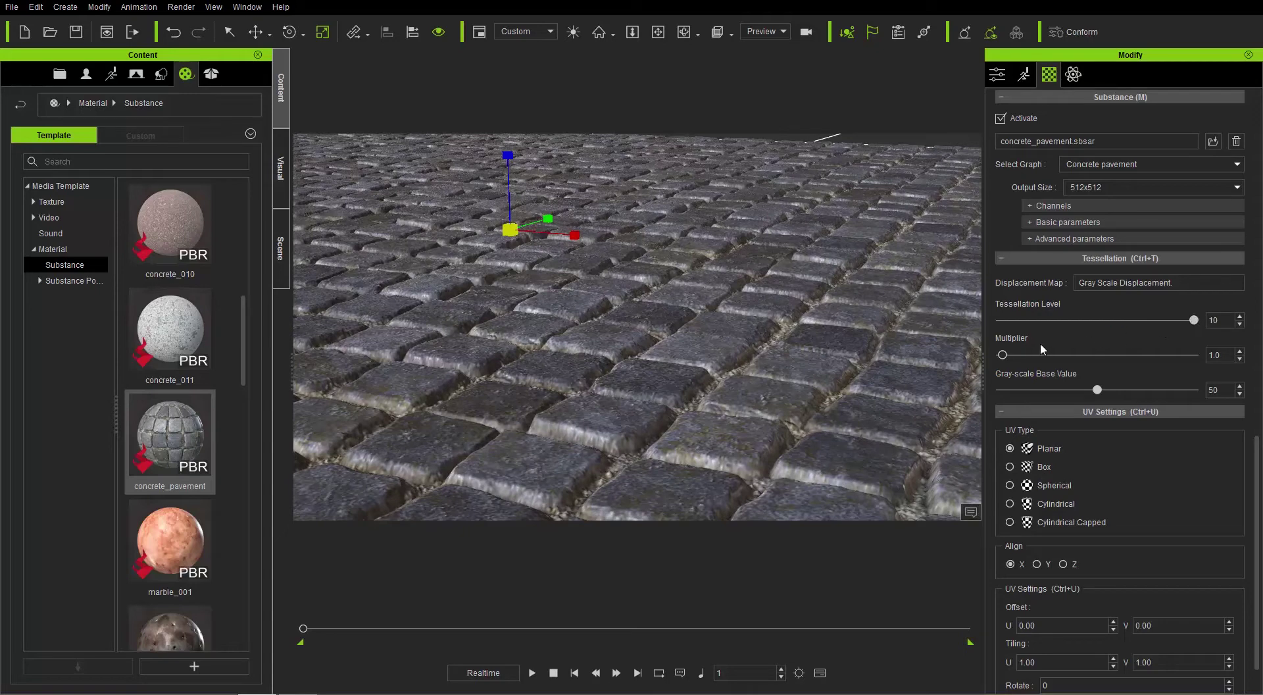
pyautogui.moveTo(713, 409)
pyautogui.mouseDown(button='right')
pyautogui.moveTo(746, 410)
pyautogui.moveTo(725, 411)
pyautogui.mouseUp(button='right')
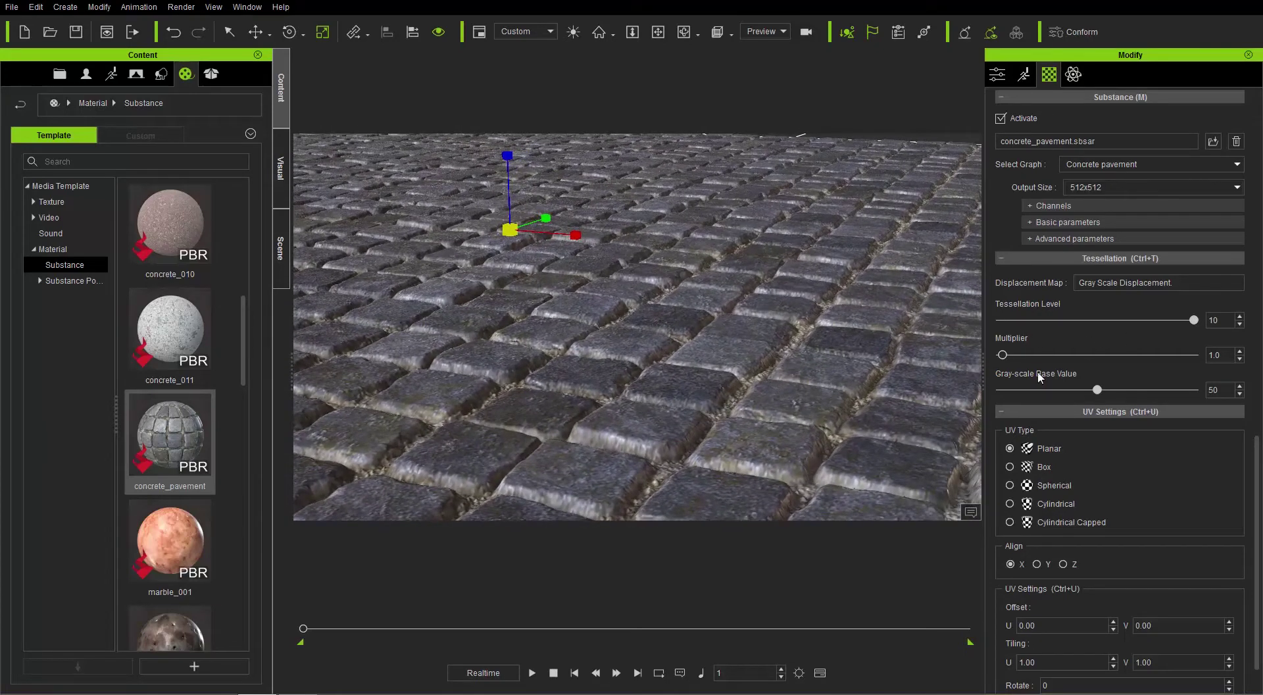
pyautogui.moveTo(1005, 361); pyautogui.dragTo(1005, 358)
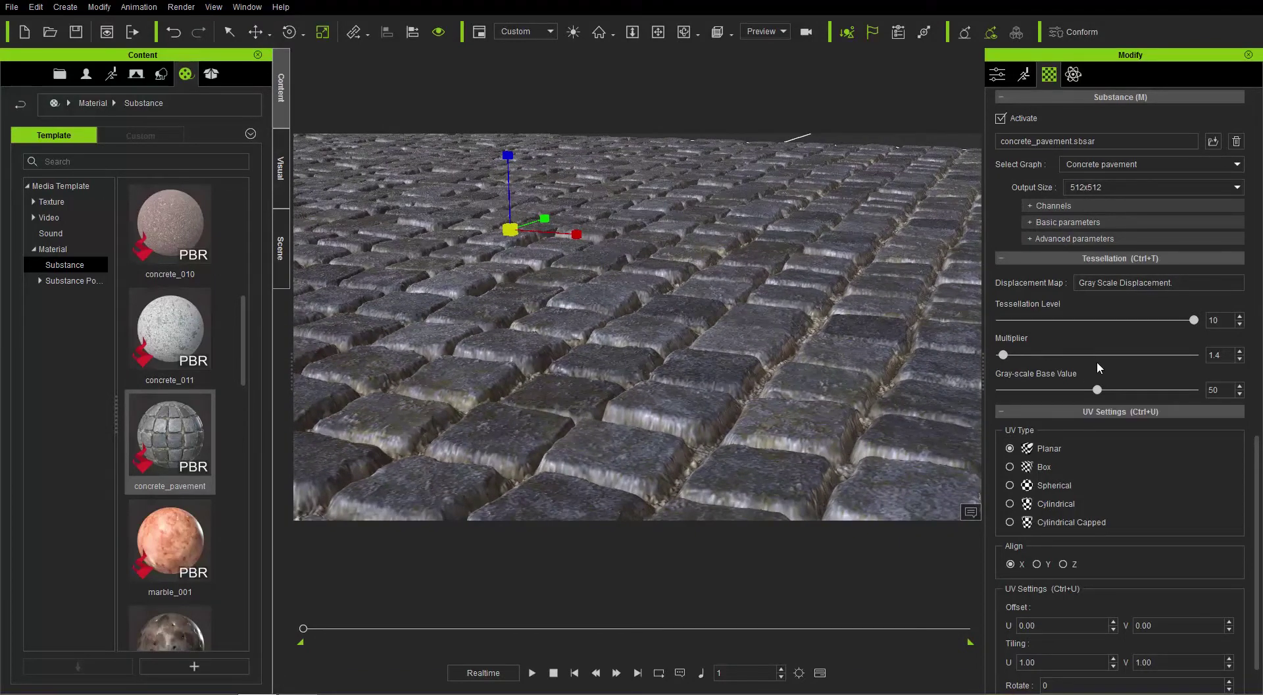
# Set the Substance output size of the concrete pavement material to 1024x1024 and inspect the sharper stones up close
pyautogui.click(1054, 258)
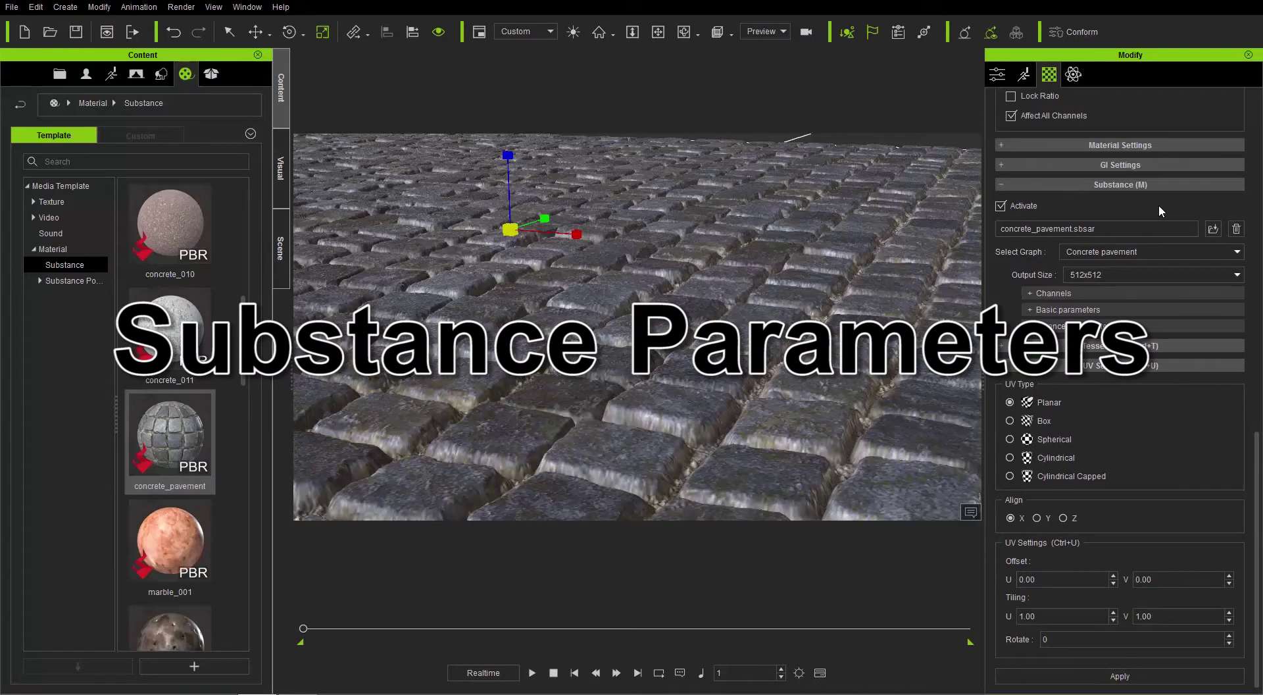
pyautogui.click(1107, 274)
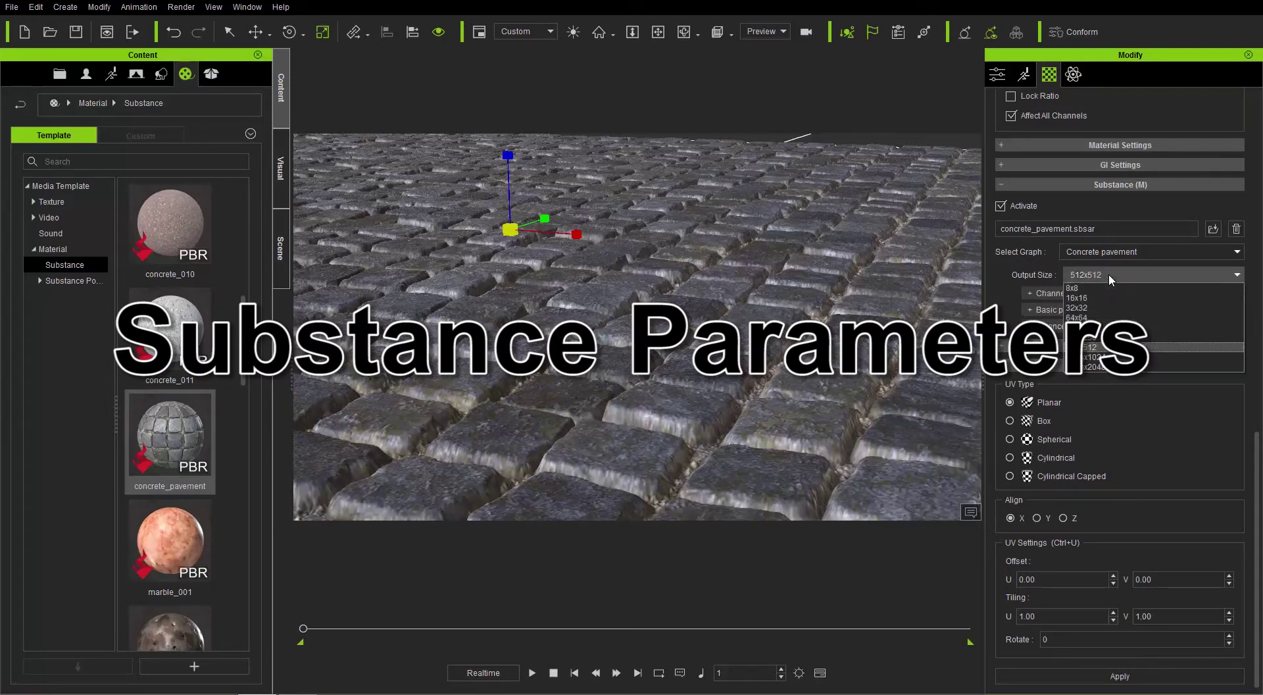
pyautogui.click(1103, 358)
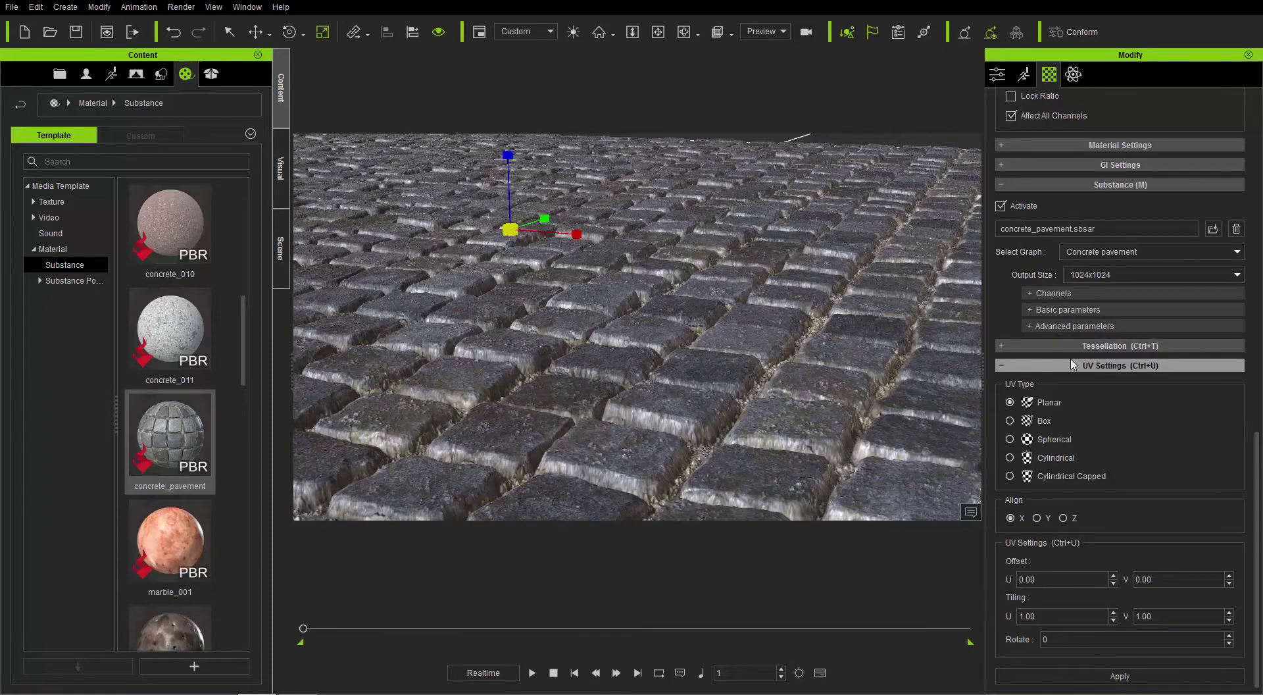
pyautogui.scroll(3, 740, 406)
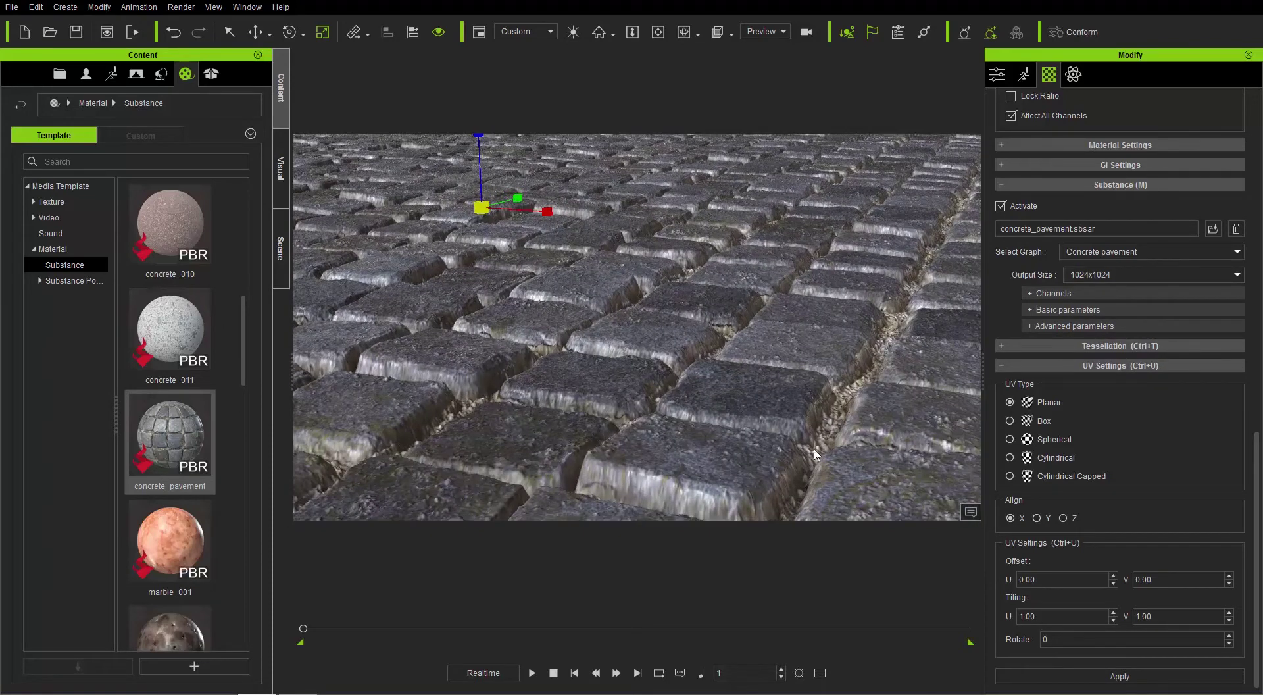
pyautogui.scroll(-4, 825, 339)
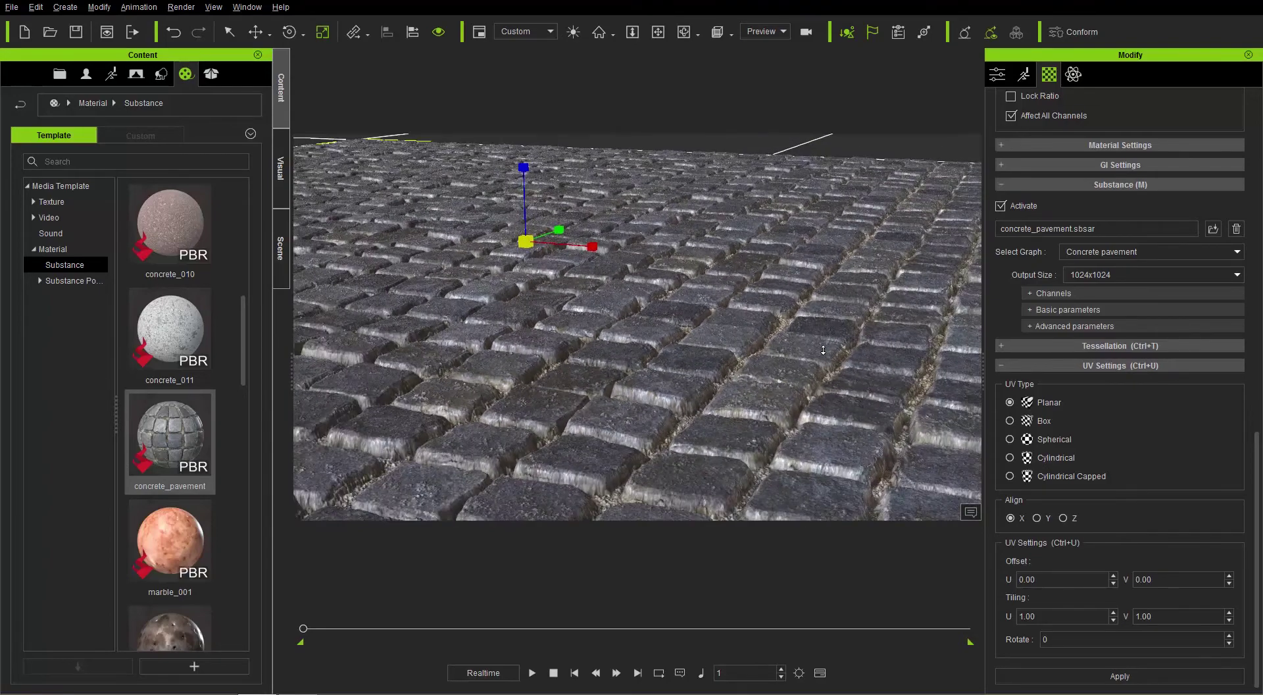
pyautogui.scroll(-1, 816, 348)
pyautogui.scroll(-1, 817, 349)
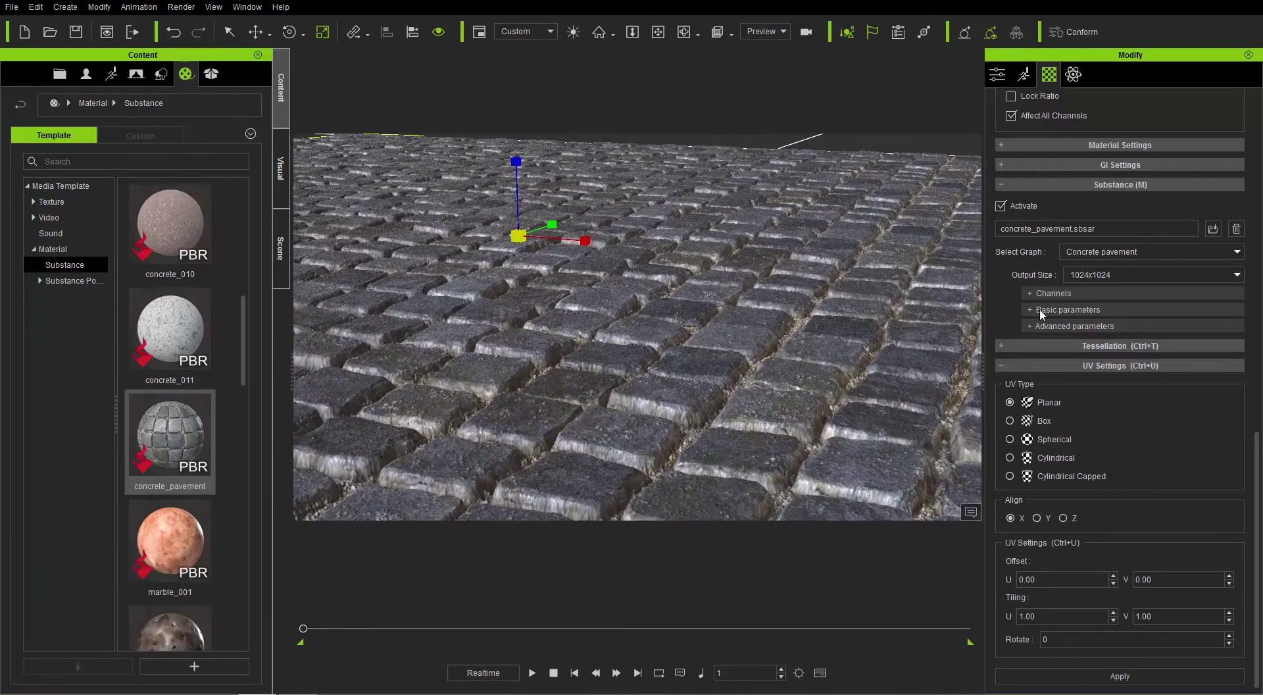
pyautogui.click(1150, 274)
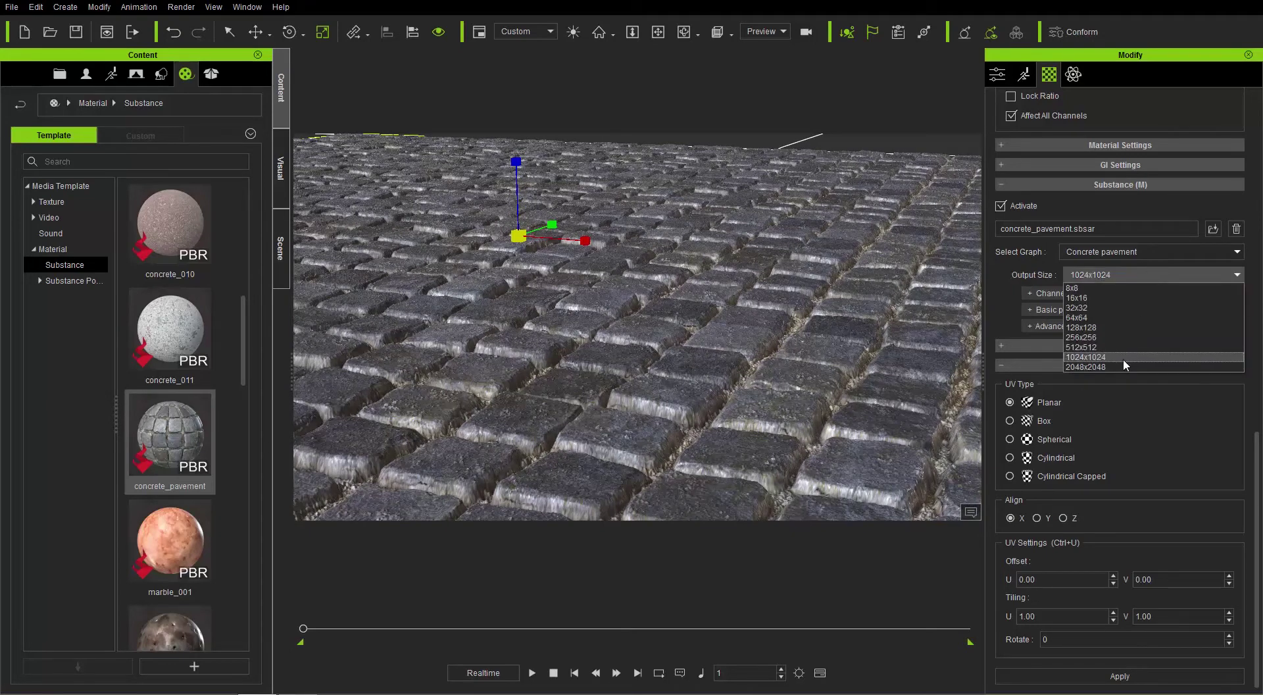
pyautogui.click(1040, 270)
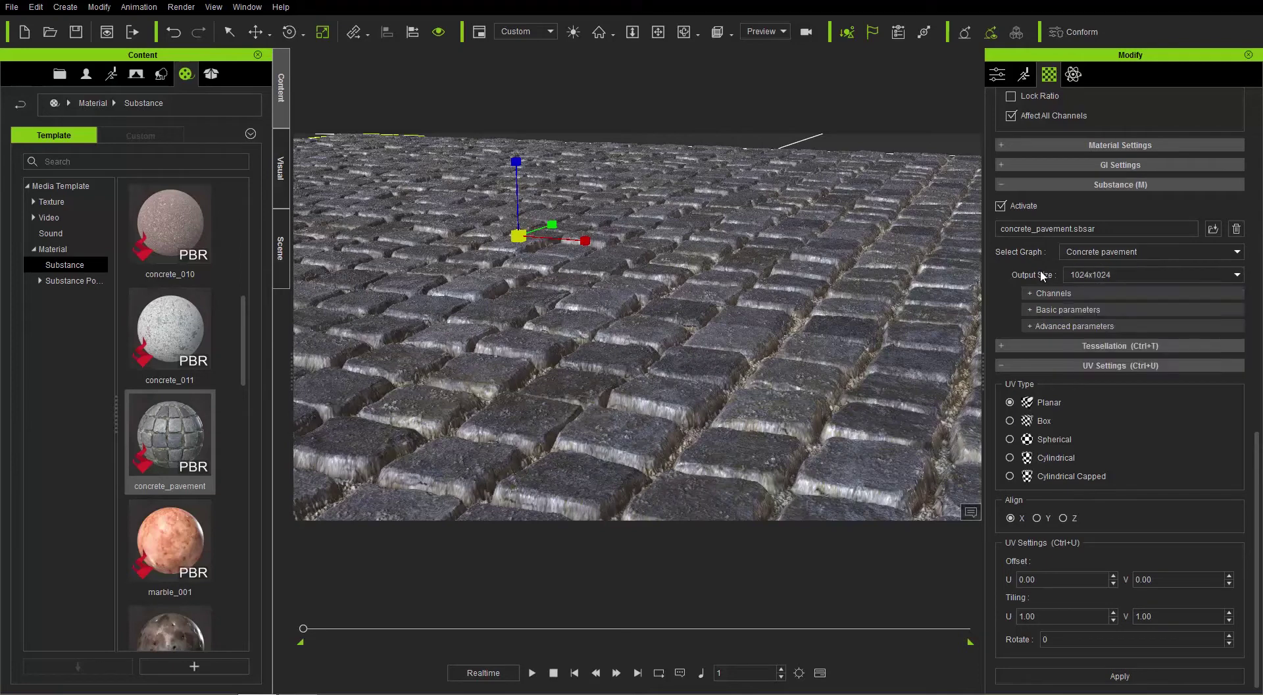
# Set the pavement's advanced tiling parameters to Tile X 13 and Tile Y 8
pyautogui.click(1067, 325)
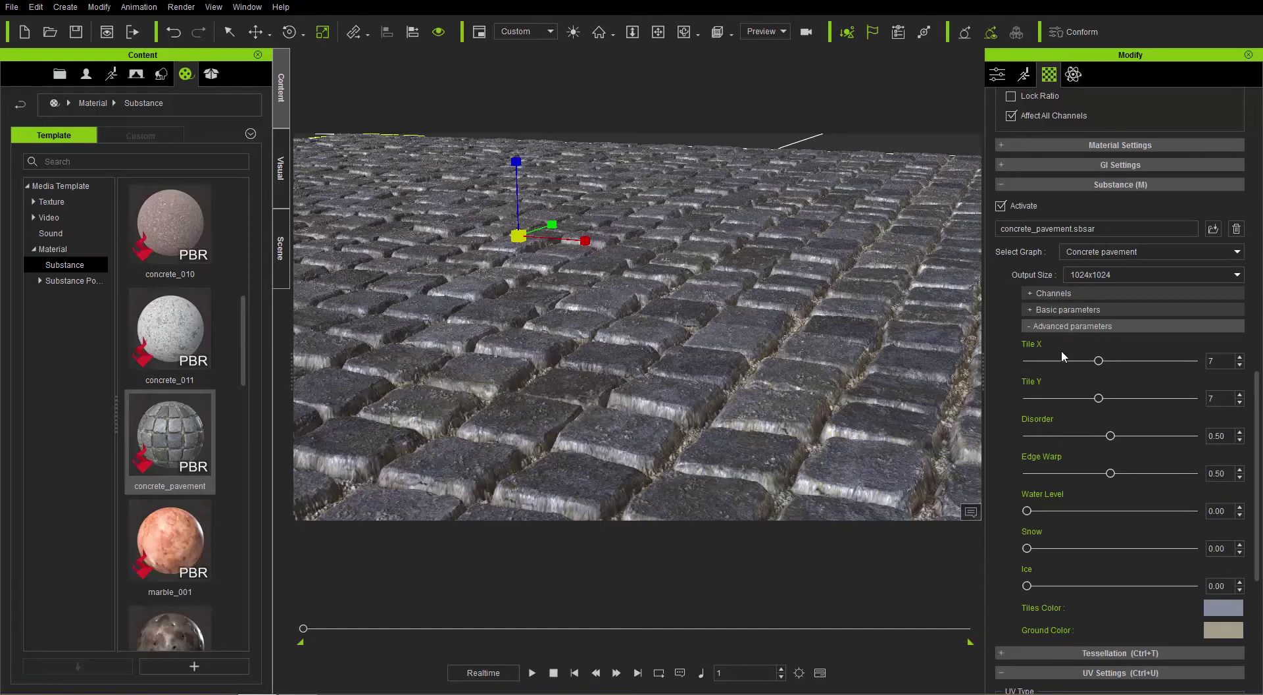
pyautogui.moveTo(1098, 362); pyautogui.dragTo(1062, 361)
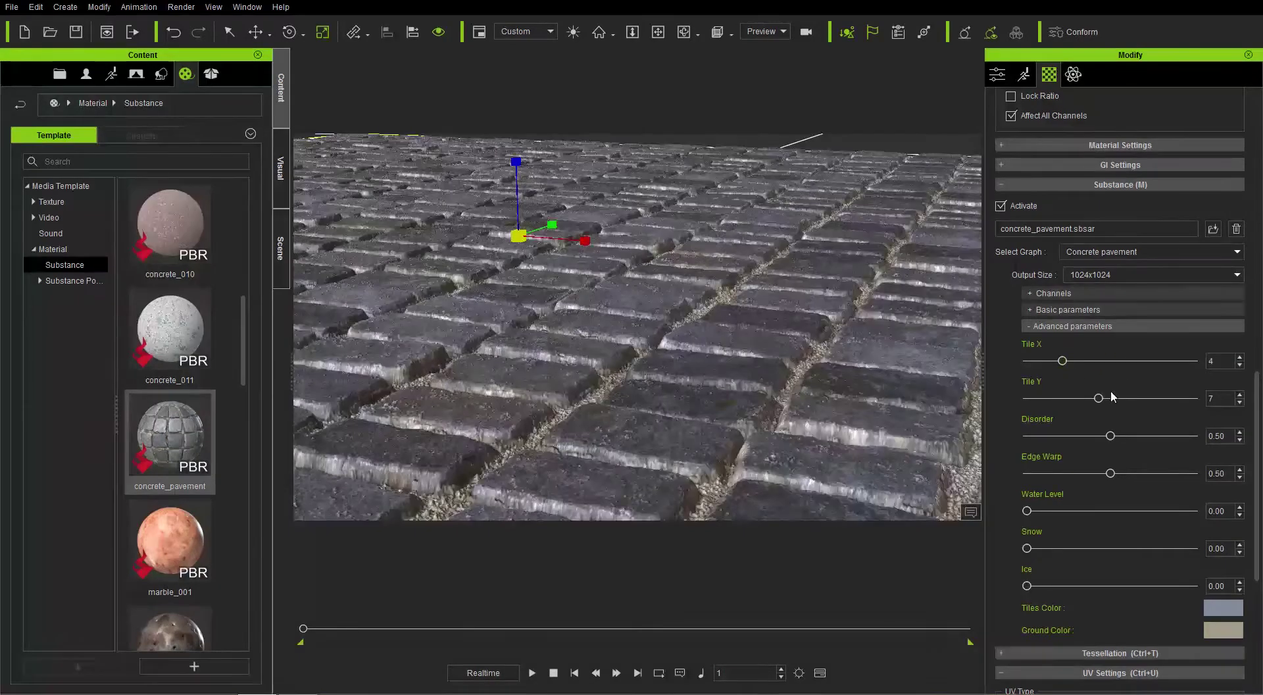
pyautogui.moveTo(1101, 398); pyautogui.dragTo(1161, 362)
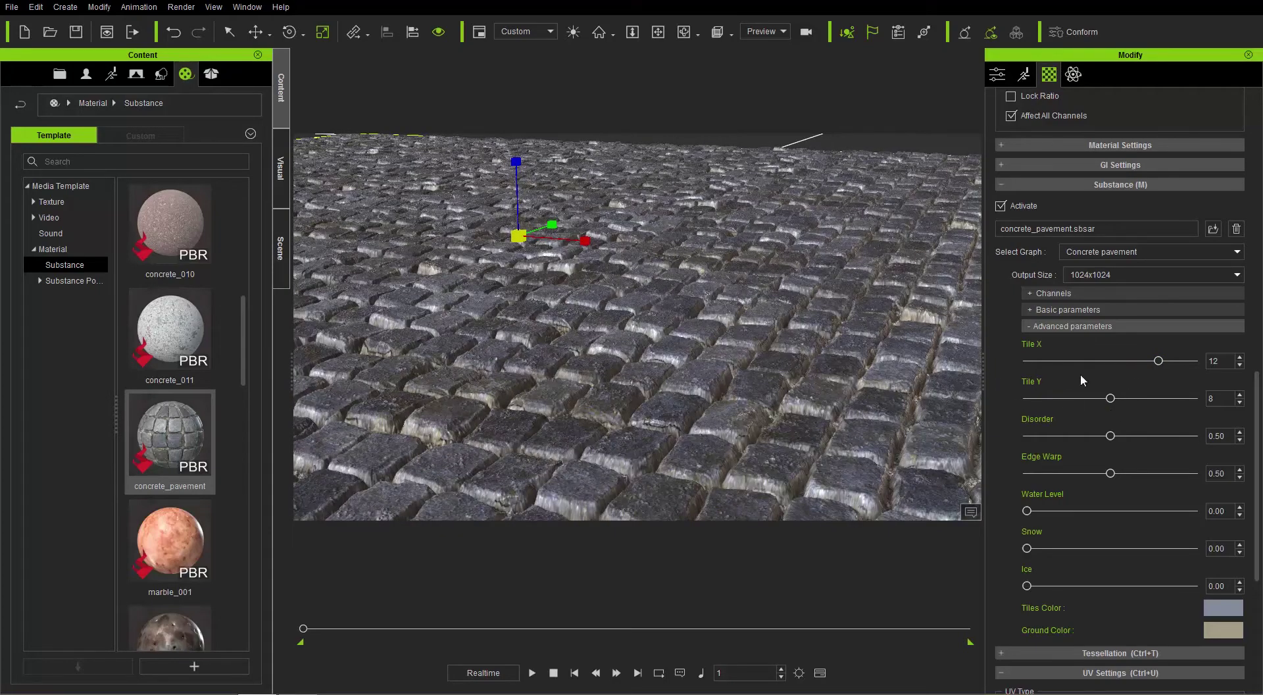
pyautogui.moveTo(1159, 362); pyautogui.dragTo(1172, 363)
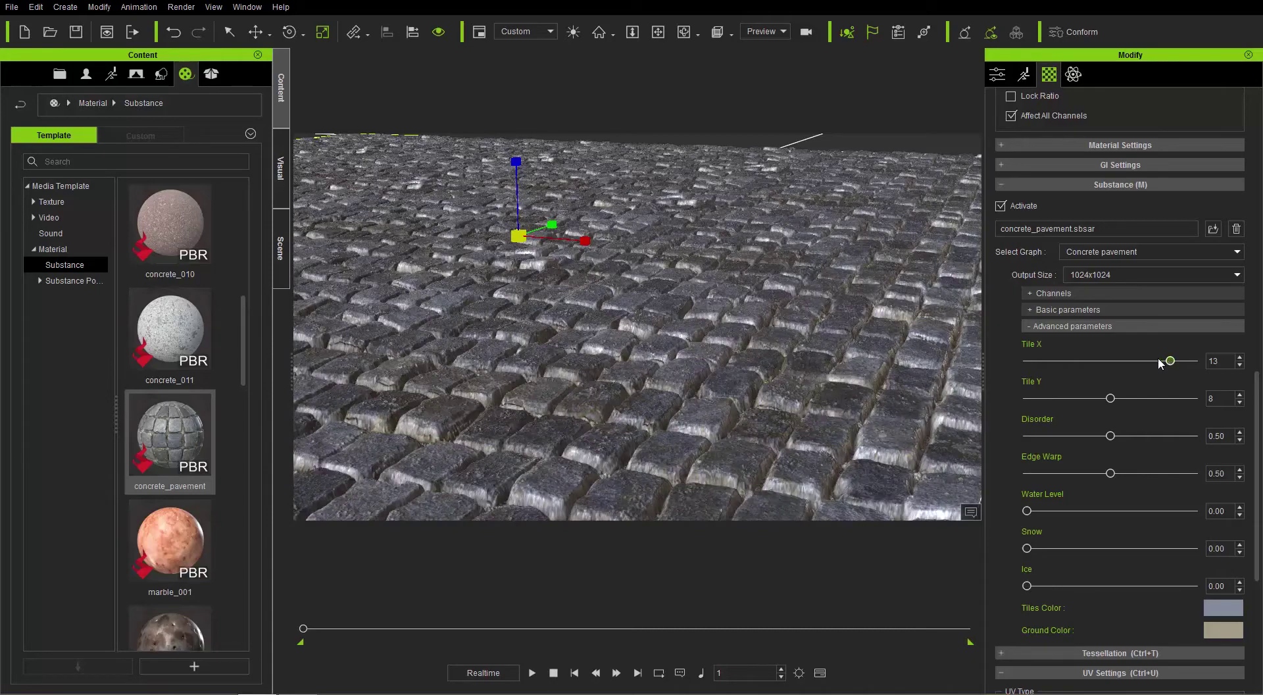
pyautogui.scroll(5, 697, 320)
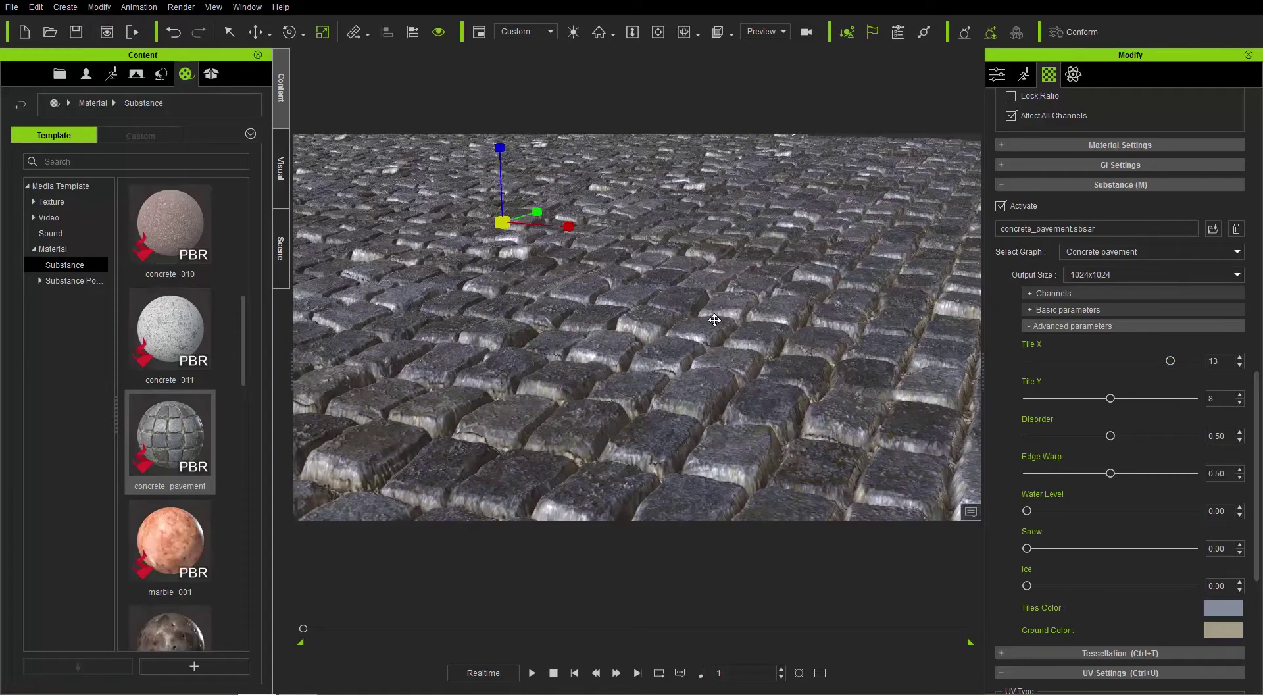
pyautogui.moveTo(758, 324); pyautogui.dragTo(695, 325, button='right')
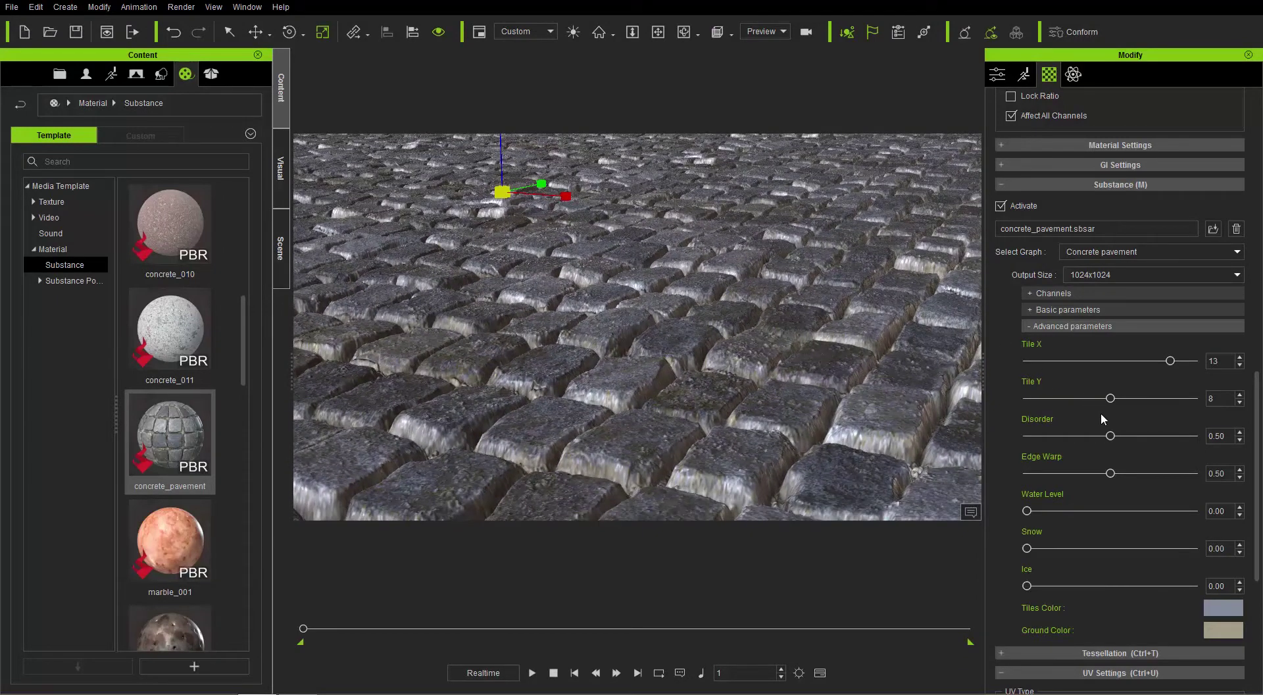
# Set the pavement's Disorder to 0.95 and its Edge Warp to 0.86 for more irregular stones
pyautogui.moveTo(1110, 436); pyautogui.dragTo(1008, 434)
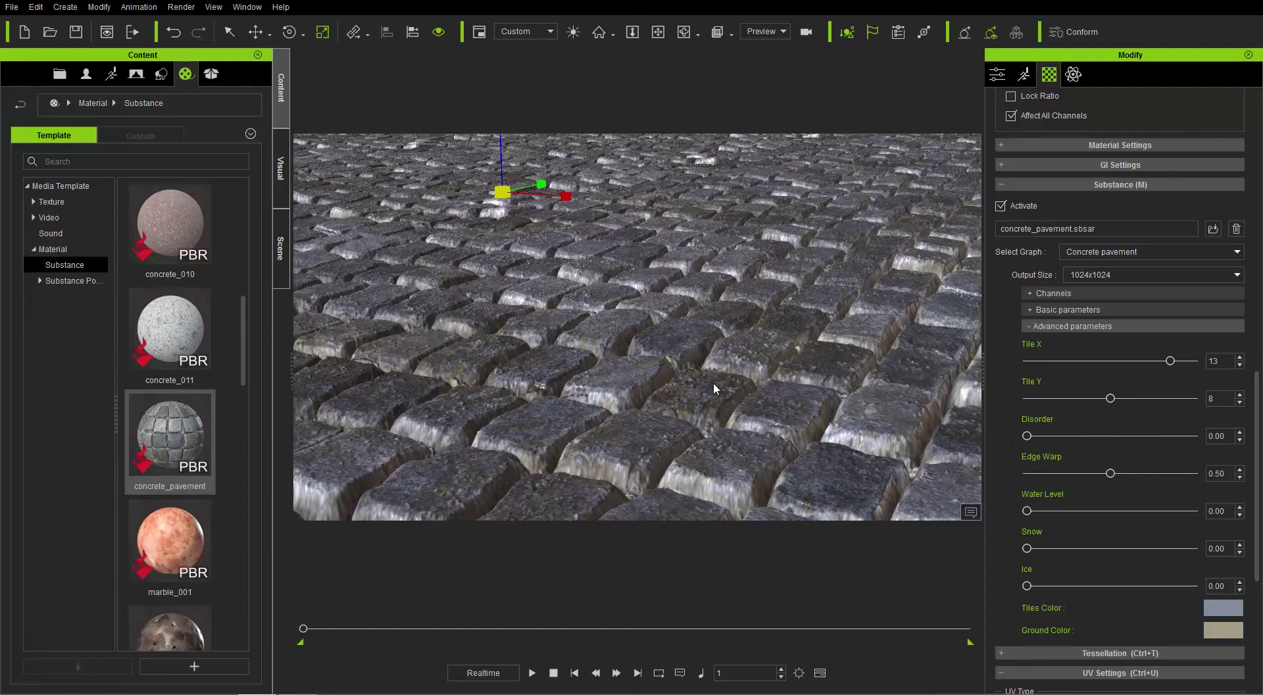
pyautogui.moveTo(716, 393); pyautogui.dragTo(769, 396, button='right')
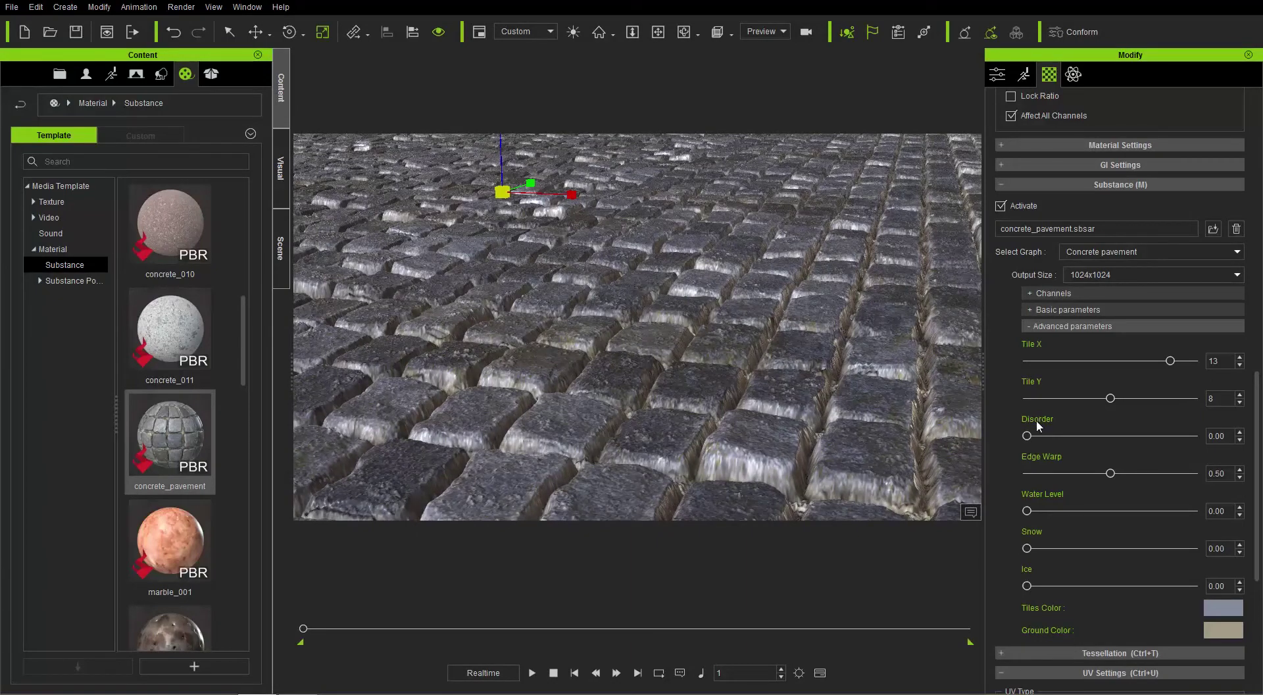
pyautogui.moveTo(1027, 436); pyautogui.dragTo(1189, 445)
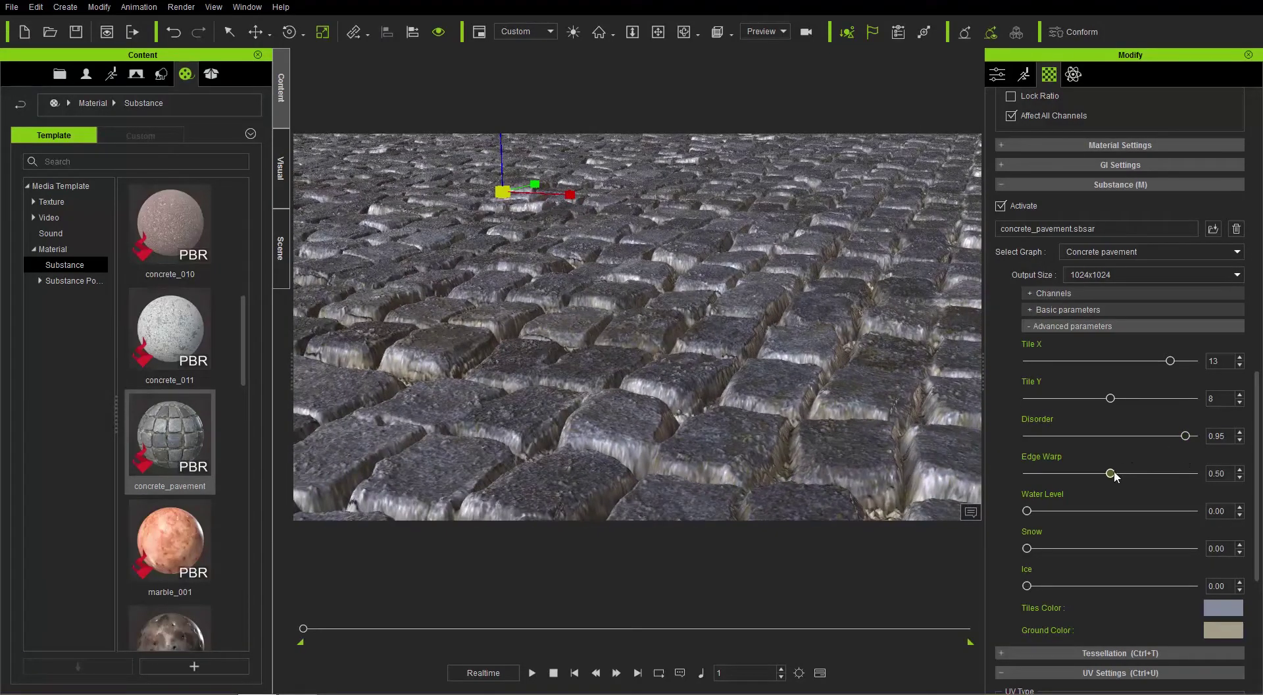
pyautogui.moveTo(1146, 470); pyautogui.dragTo(1201, 464)
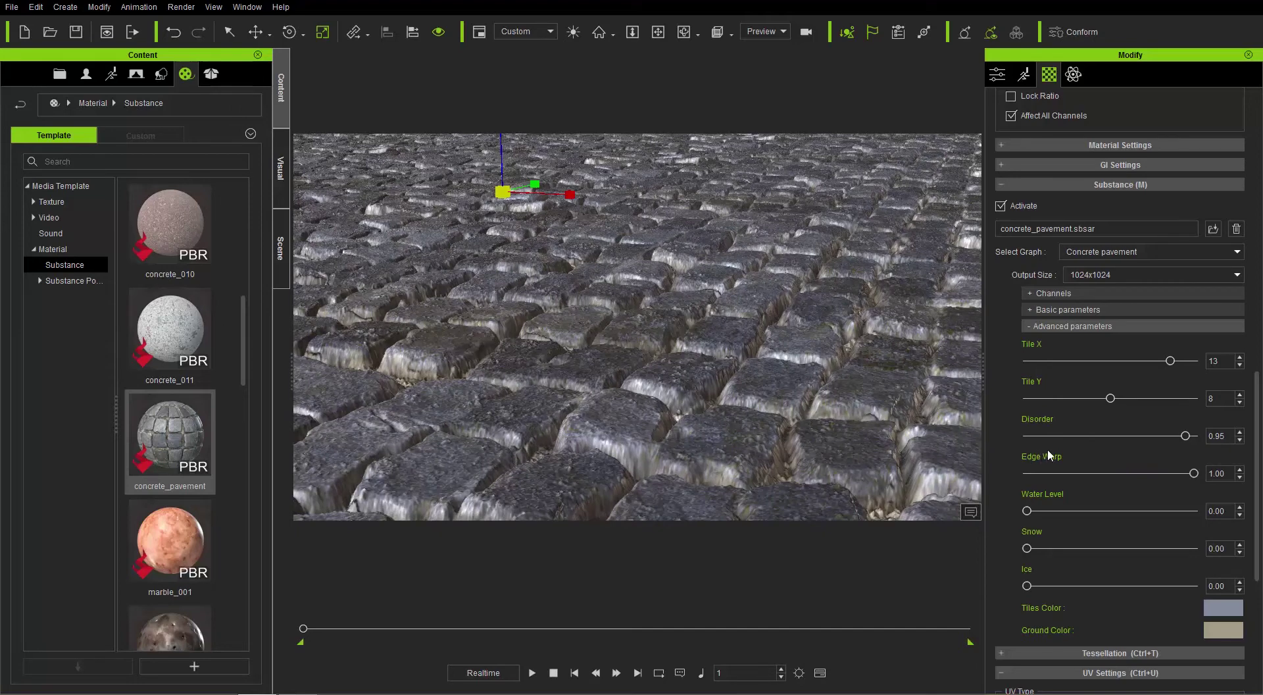
pyautogui.moveTo(1194, 473)
pyautogui.mouseDown()
pyautogui.moveTo(1109, 473)
pyautogui.moveTo(1172, 470)
pyautogui.mouseUp()
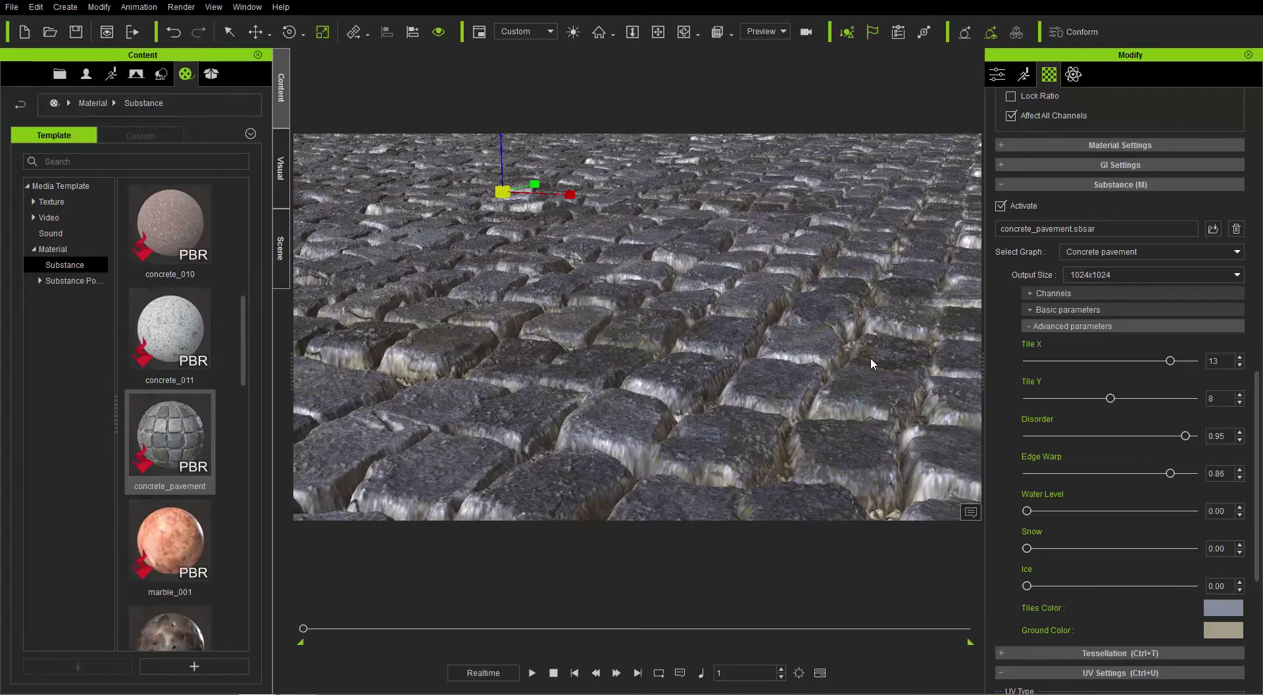
pyautogui.moveTo(761, 240); pyautogui.dragTo(734, 290, button='right')
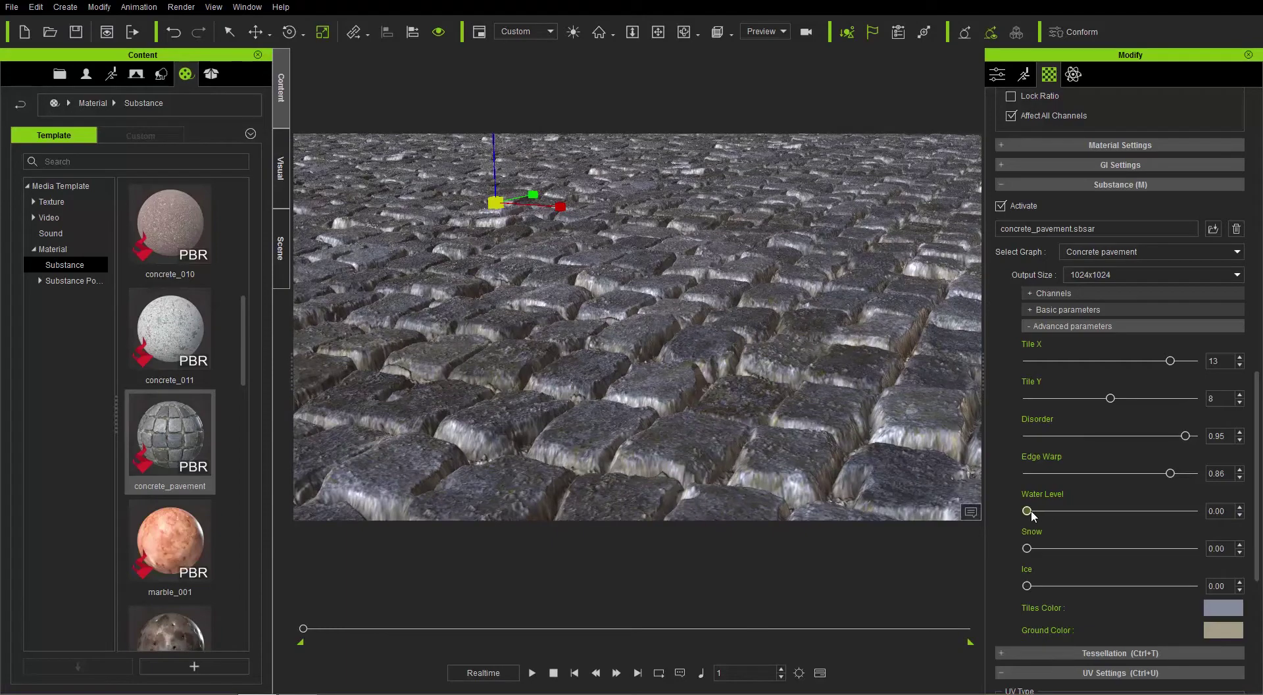
# Raise the pavement's Water Level to 0.46 and play back the scene to preview the water between the stones
pyautogui.moveTo(1049, 510); pyautogui.dragTo(1109, 508)
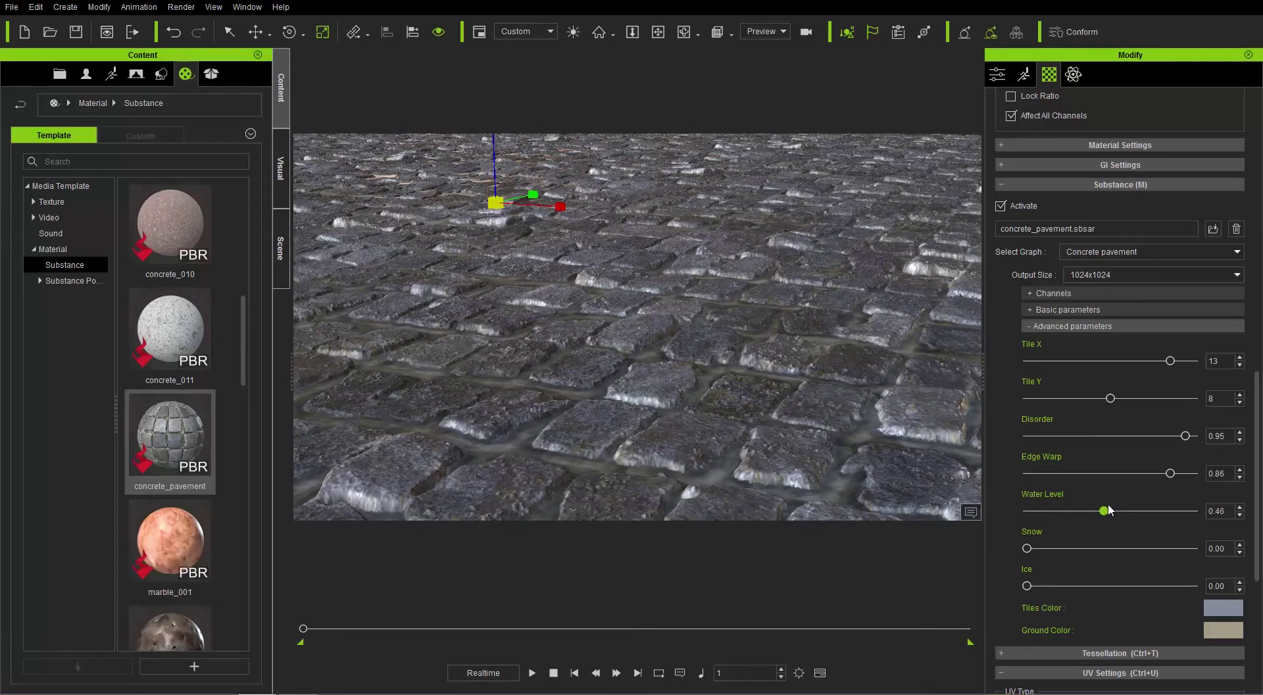
pyautogui.press('space')
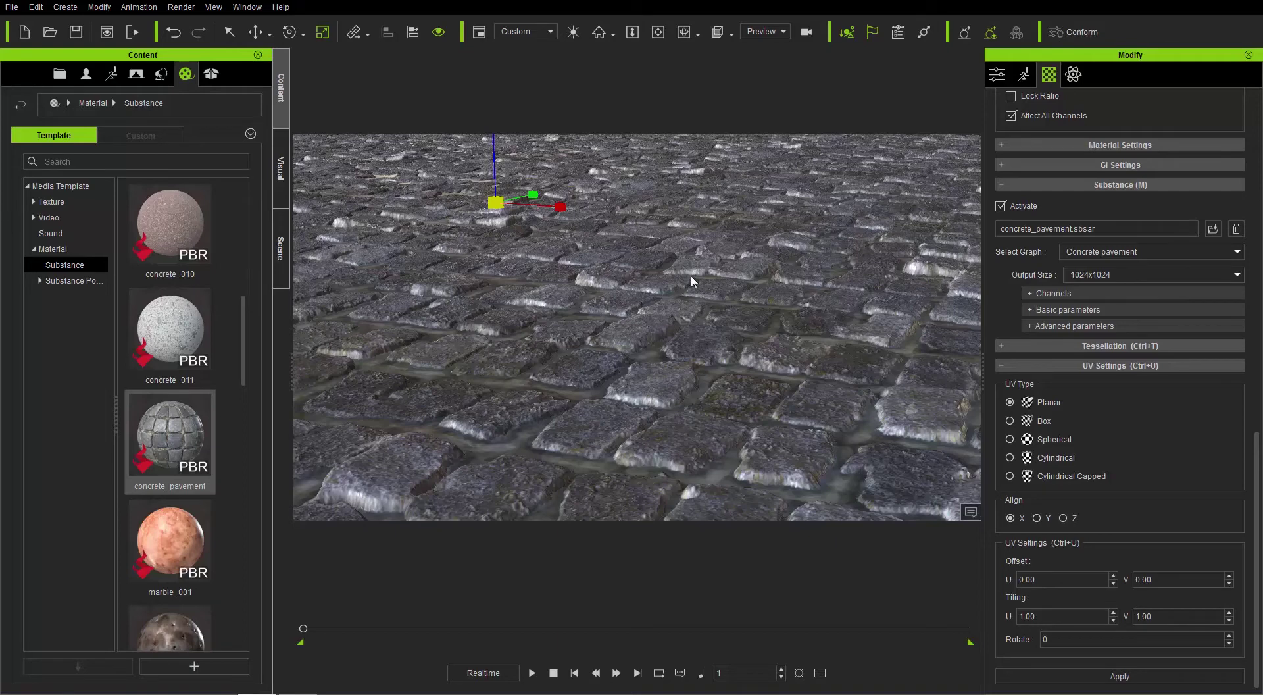
pyautogui.click(1074, 74)
pyautogui.click(1002, 129)
pyautogui.click(1001, 129)
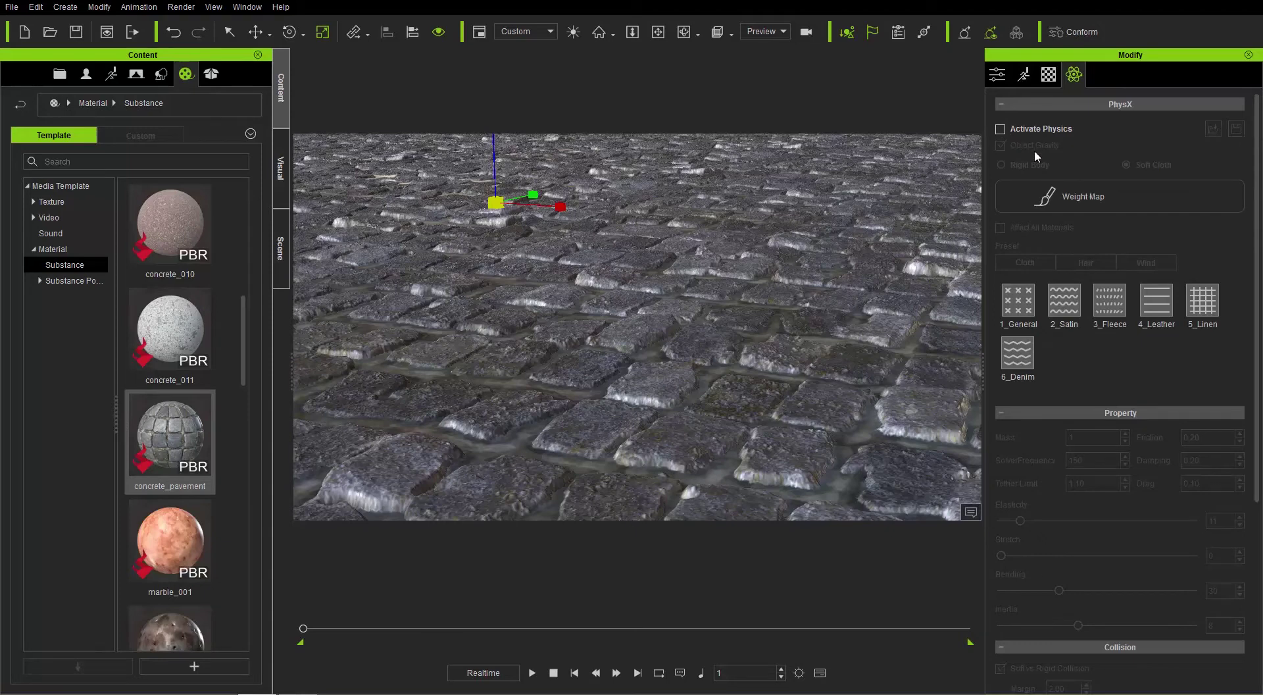
pyautogui.click(533, 672)
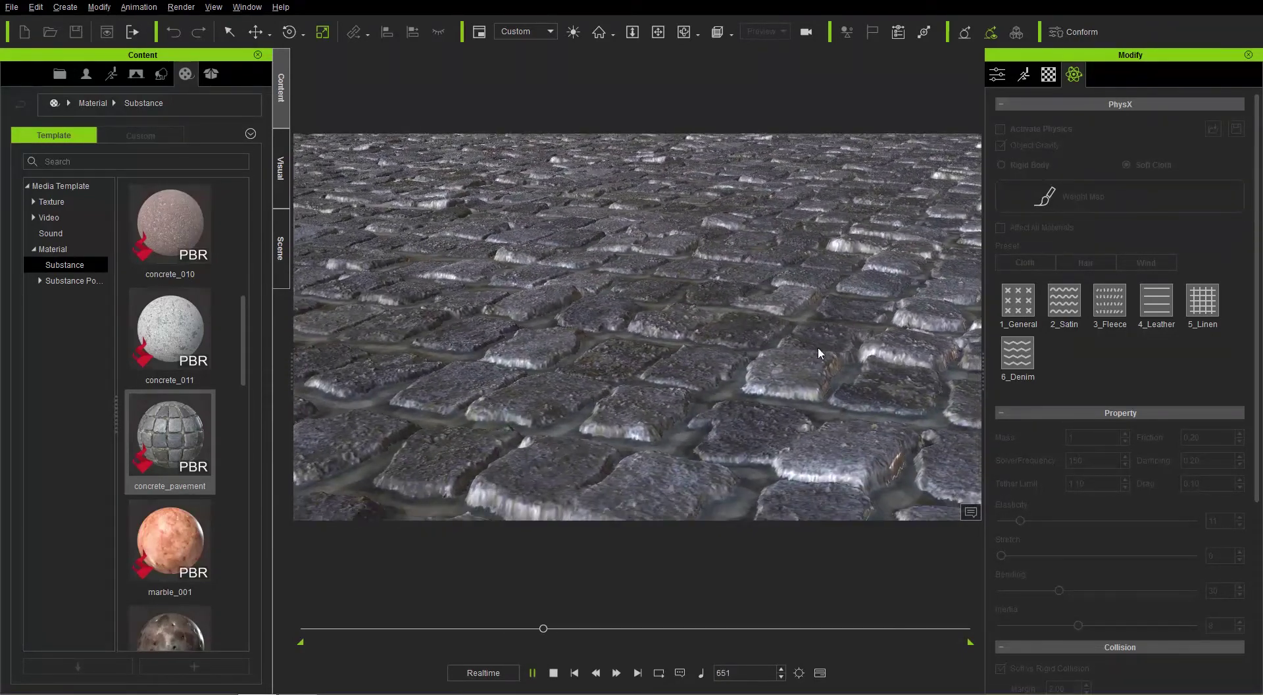
pyautogui.click(554, 673)
pyautogui.click(1049, 74)
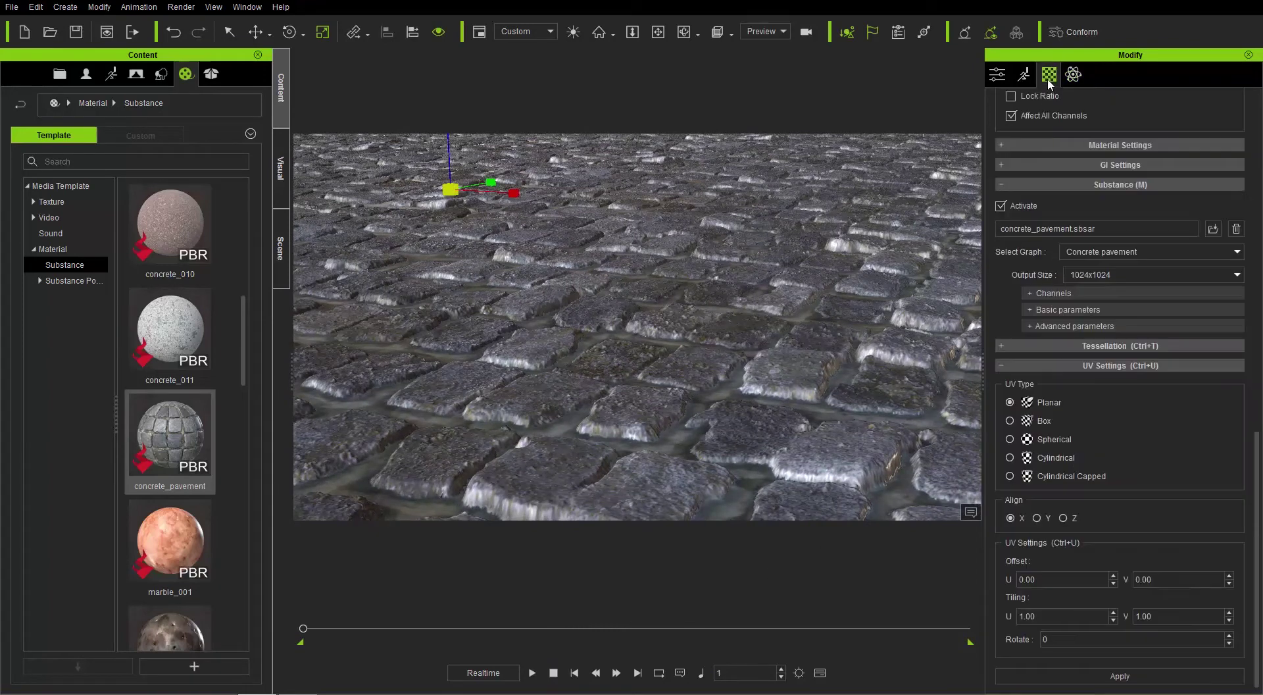
# Try snow and ice on the pavement, with Snow at 0.46 and lowered to 0.15, and Ice at 0.52
pyautogui.click(1067, 327)
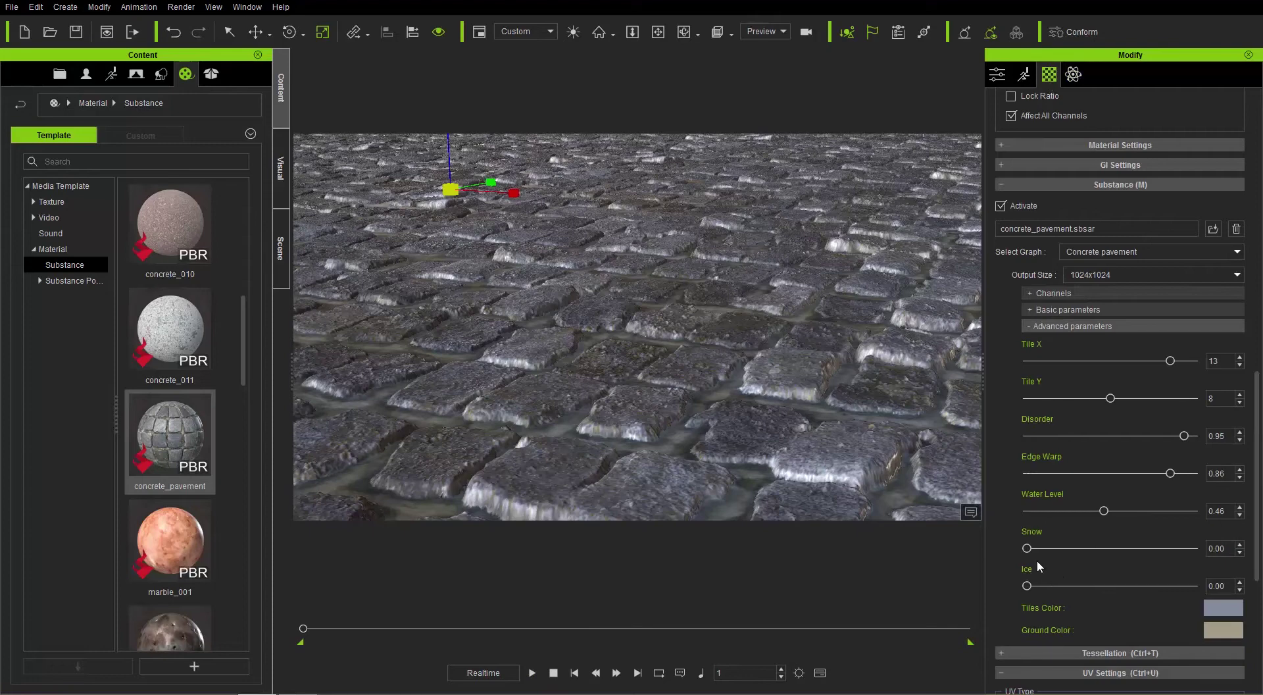
pyautogui.moveTo(1028, 549); pyautogui.dragTo(1108, 547)
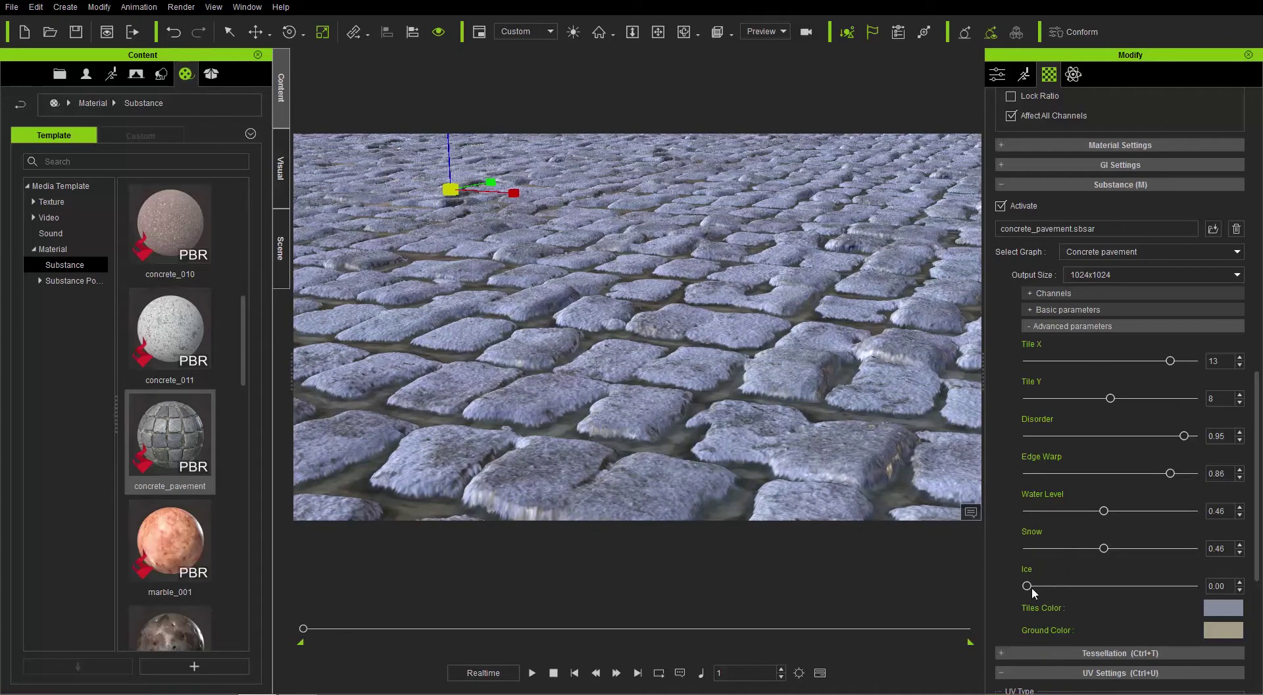
pyautogui.moveTo(1027, 585); pyautogui.dragTo(1053, 552)
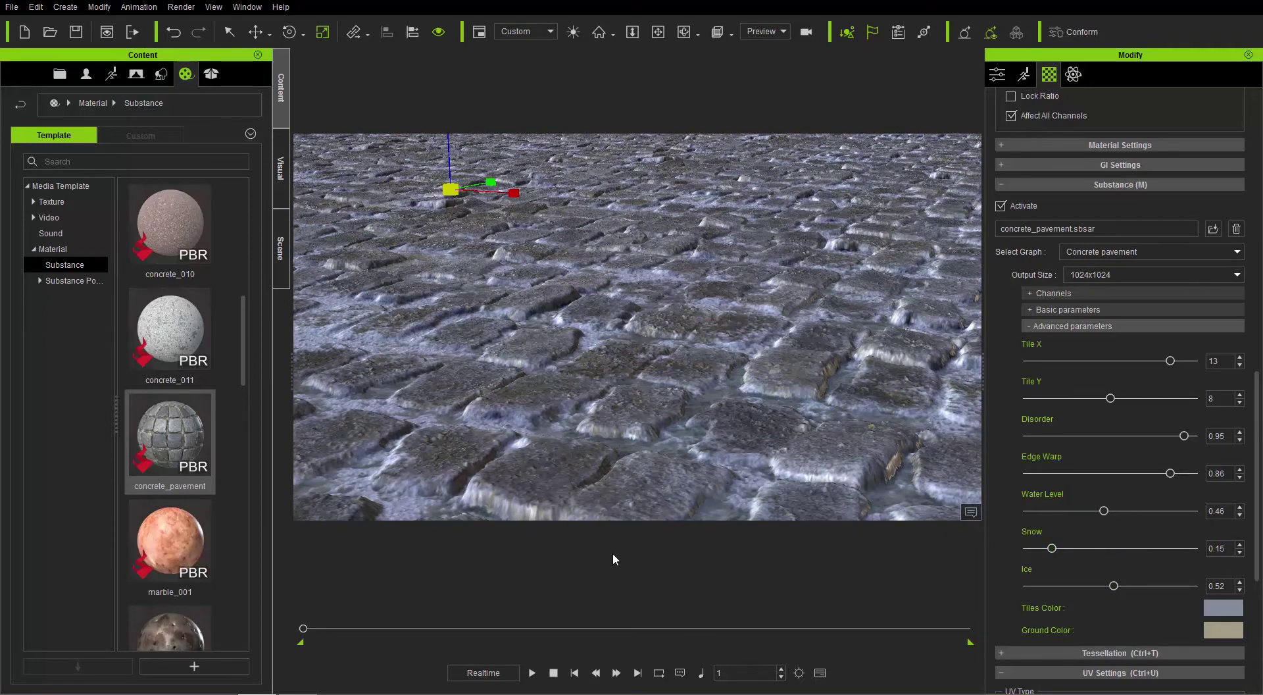
# Reset the pavement's Ice, Snow and Water Level parameters to 0
pyautogui.moveTo(1112, 584); pyautogui.dragTo(1012, 585)
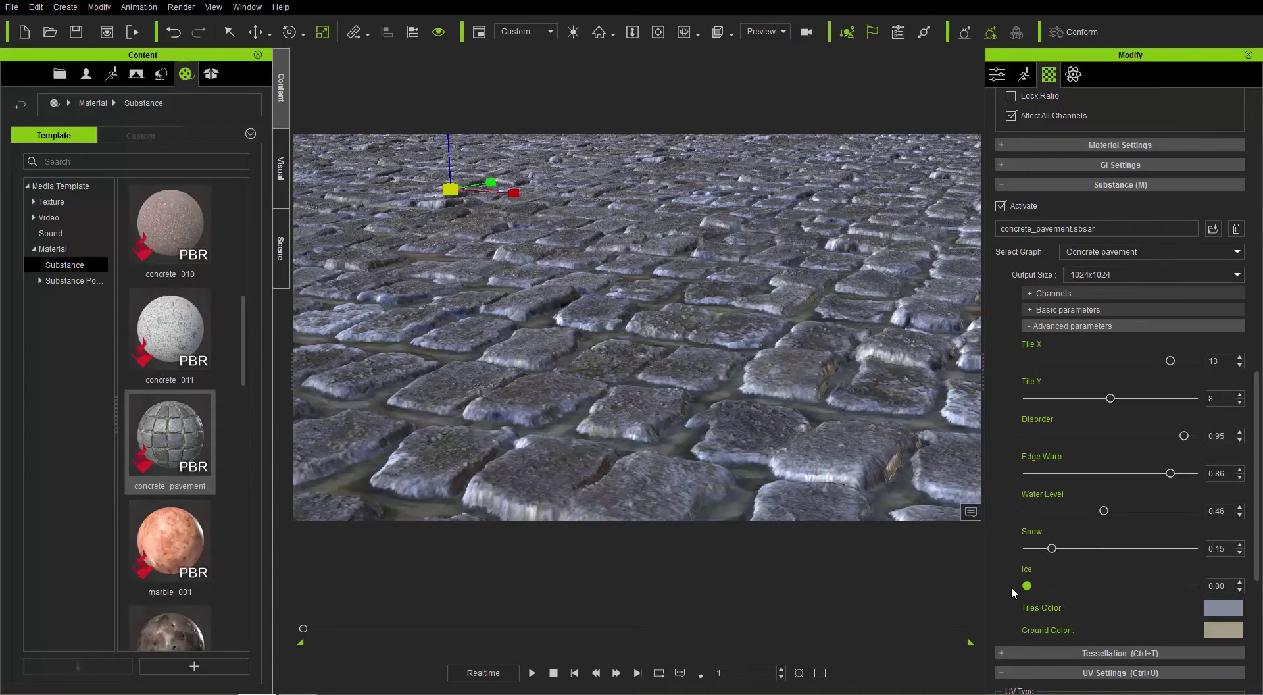
pyautogui.moveTo(1051, 547); pyautogui.dragTo(1021, 558)
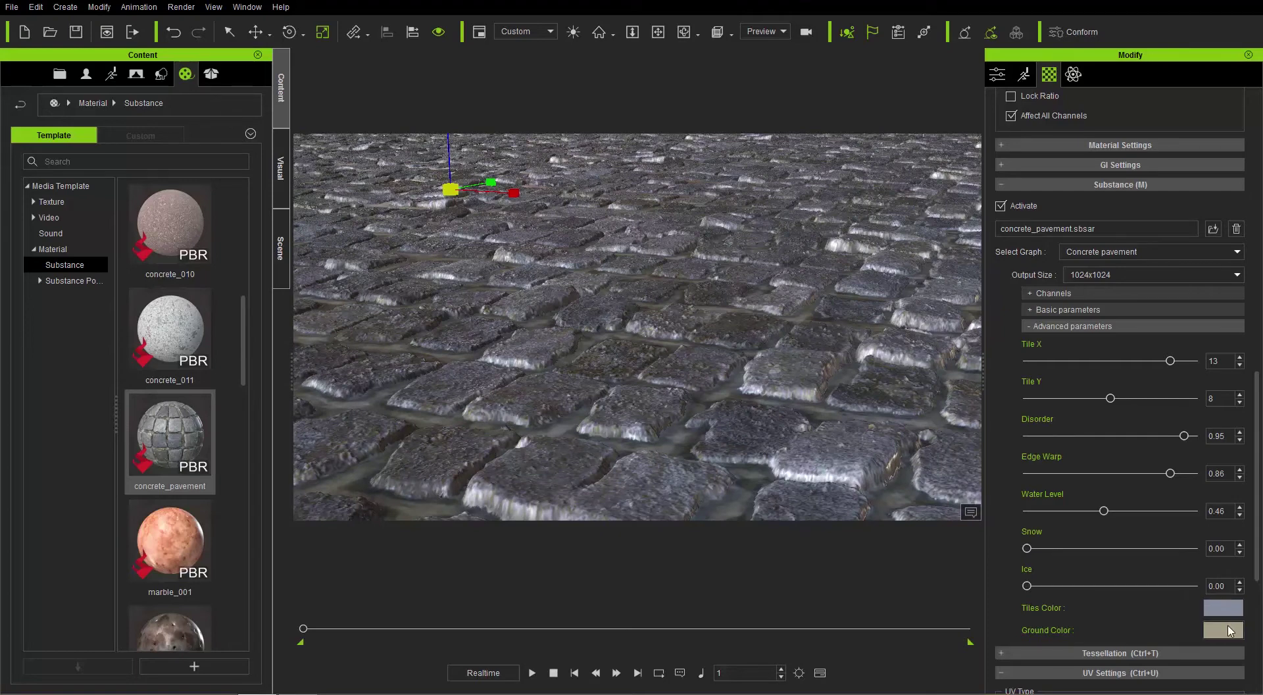
pyautogui.moveTo(1104, 510); pyautogui.dragTo(1013, 512)
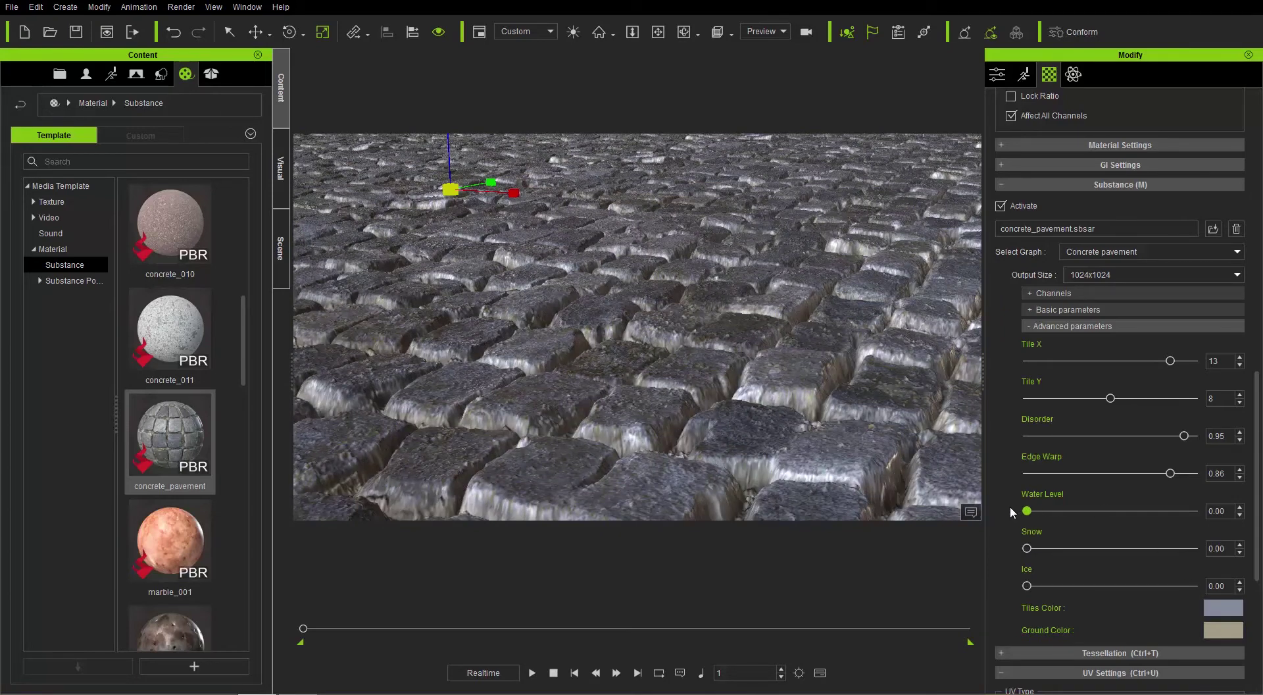
# Darken the pavement's Tiles Color to #494e58
pyautogui.click(1223, 607)
pyautogui.click(777, 309)
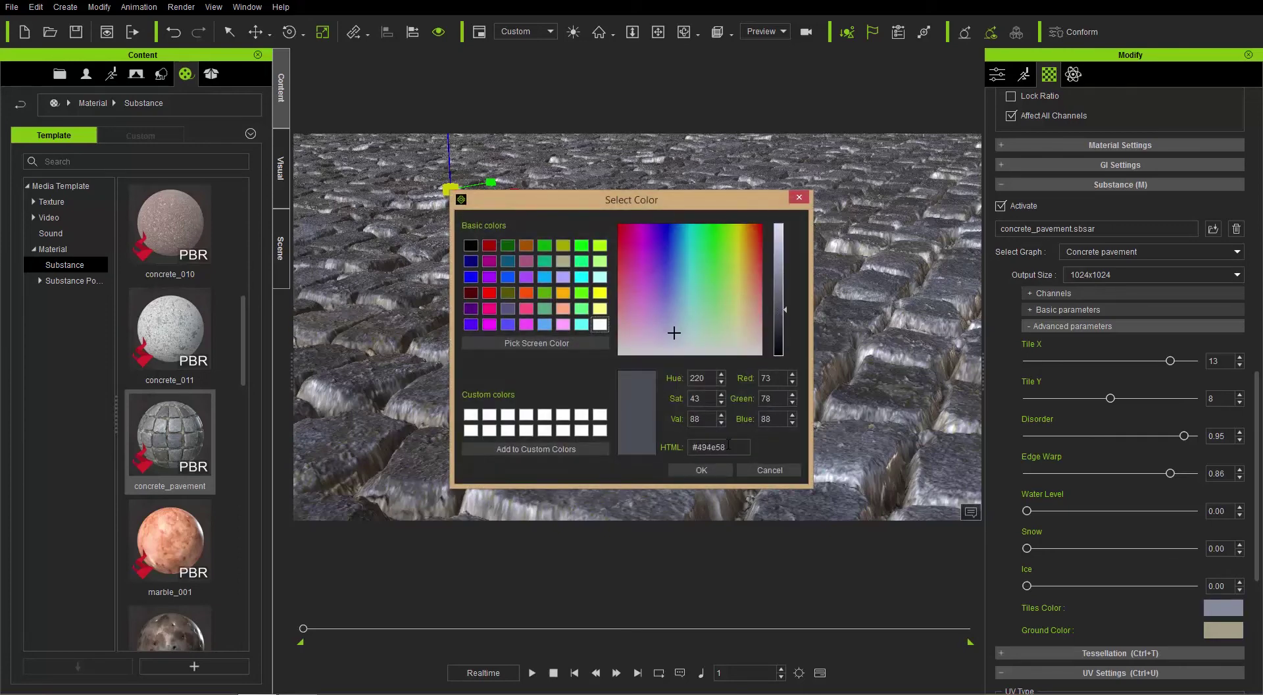
pyautogui.click(701, 469)
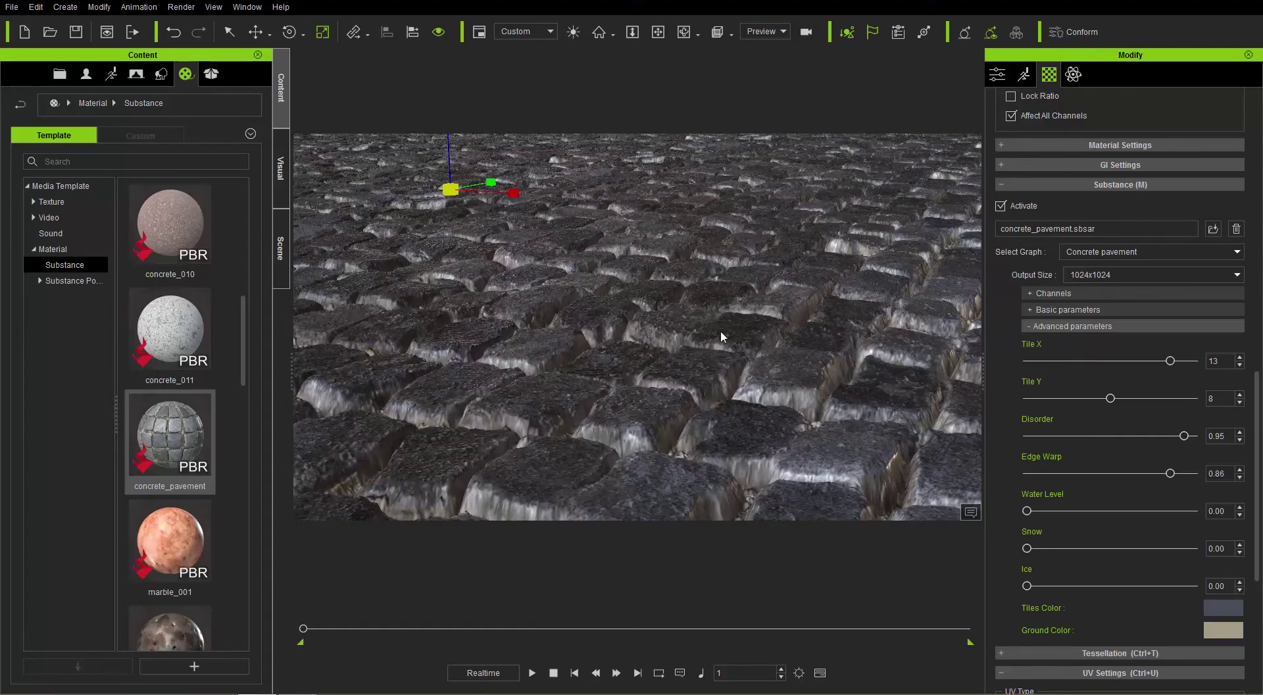
# Lighten the pavement's Tiles Color to the pale blue #c7d4ef
pyautogui.click(1228, 608)
pyautogui.moveTo(785, 288); pyautogui.dragTo(780, 236)
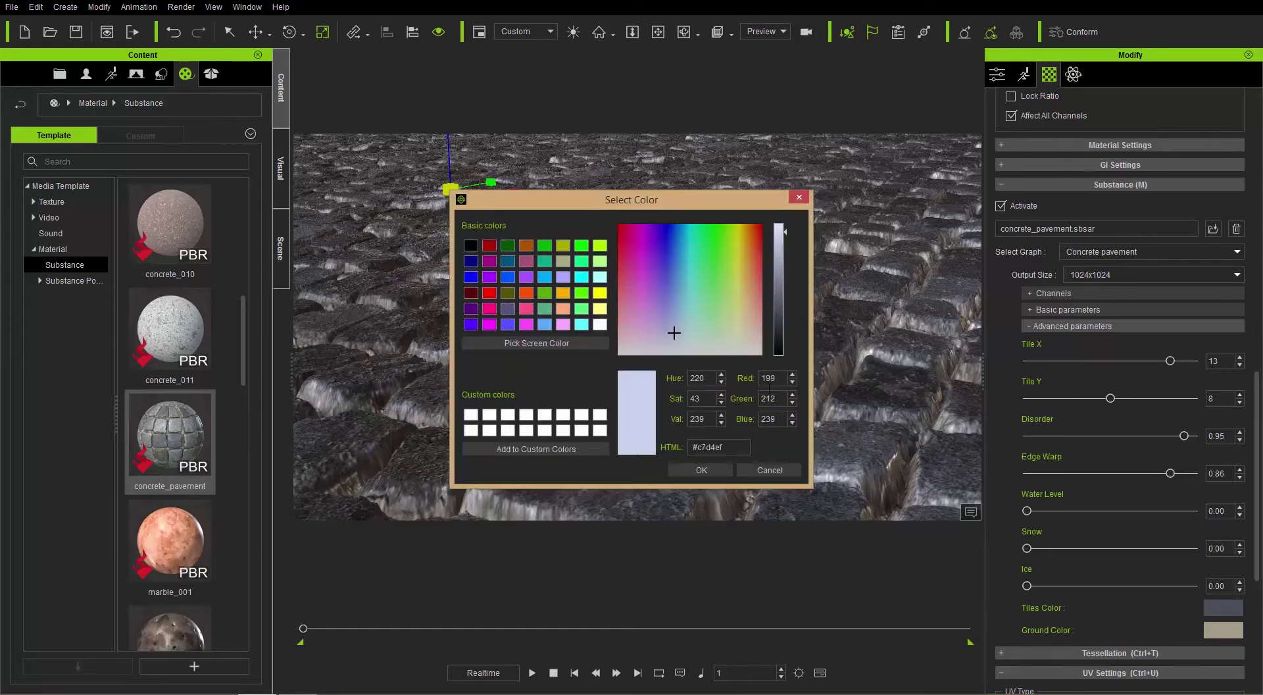
pyautogui.click(724, 470)
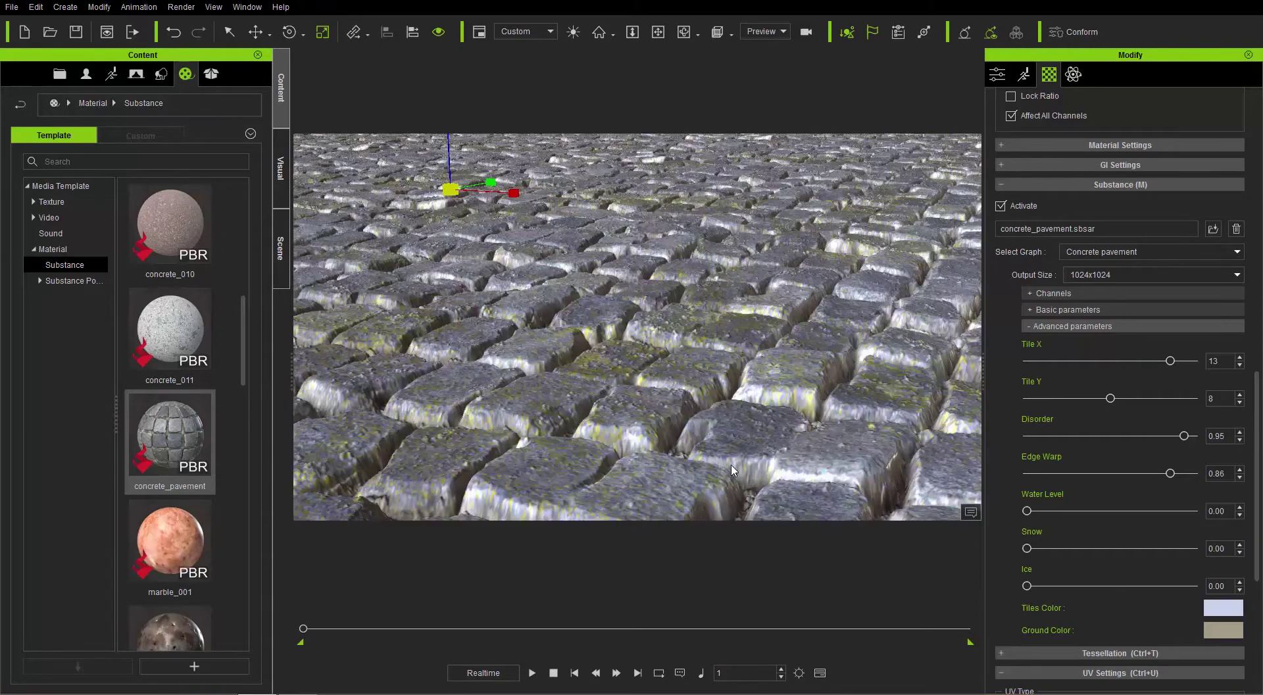
# Darken the pavement's Tiles Color slightly to the muted grey-blue #b0bcd3
pyautogui.click(1220, 609)
pyautogui.click(780, 247)
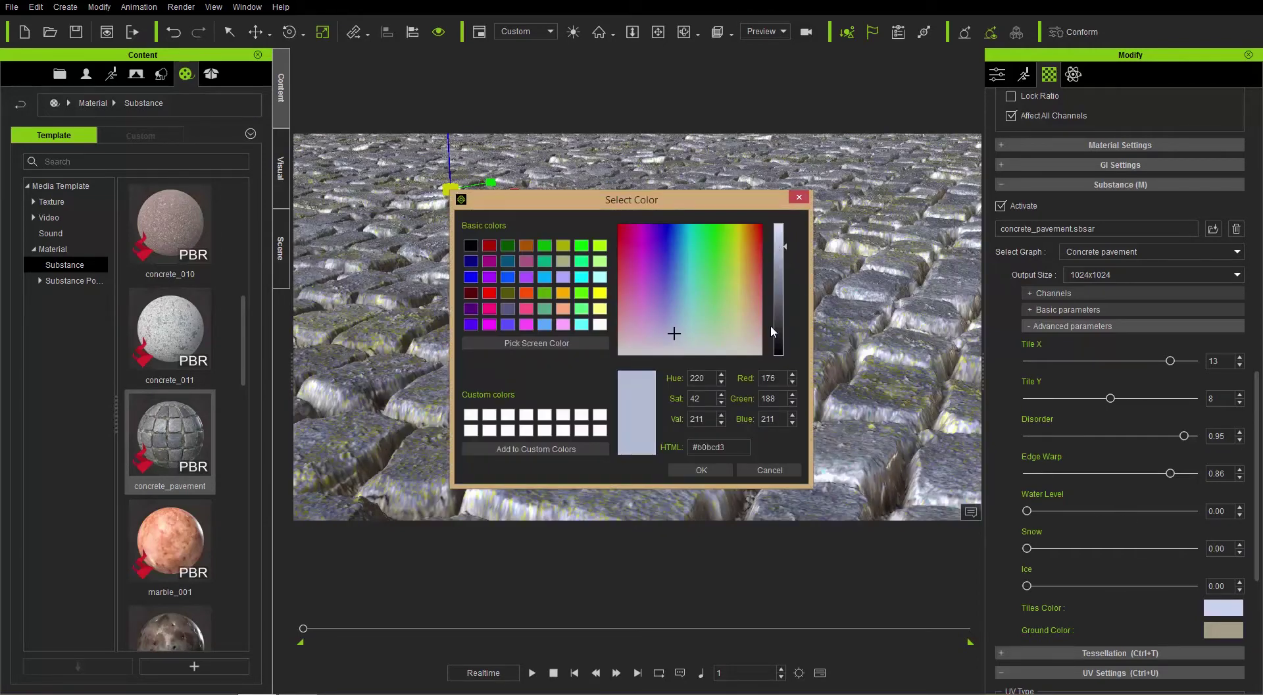
pyautogui.click(701, 470)
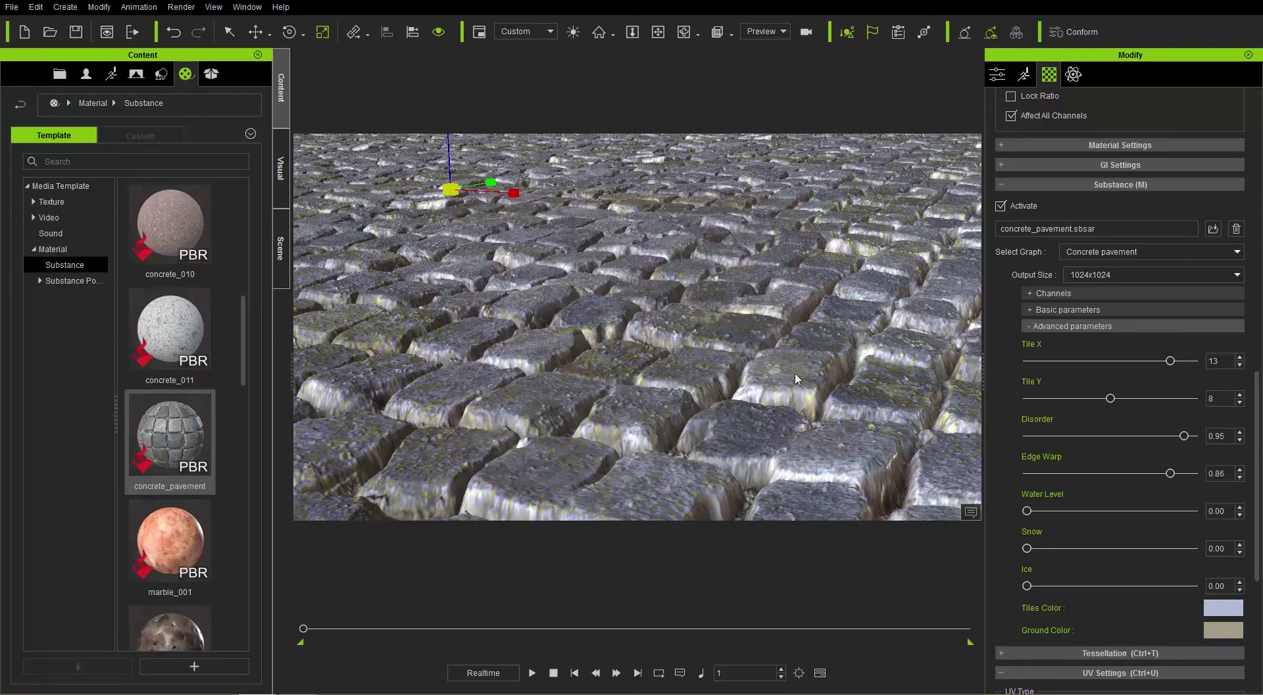
# Darken the pavement's Ground Color to the brownish grey #4a473c and inspect the stones from farther away
pyautogui.click(1222, 631)
pyautogui.click(780, 314)
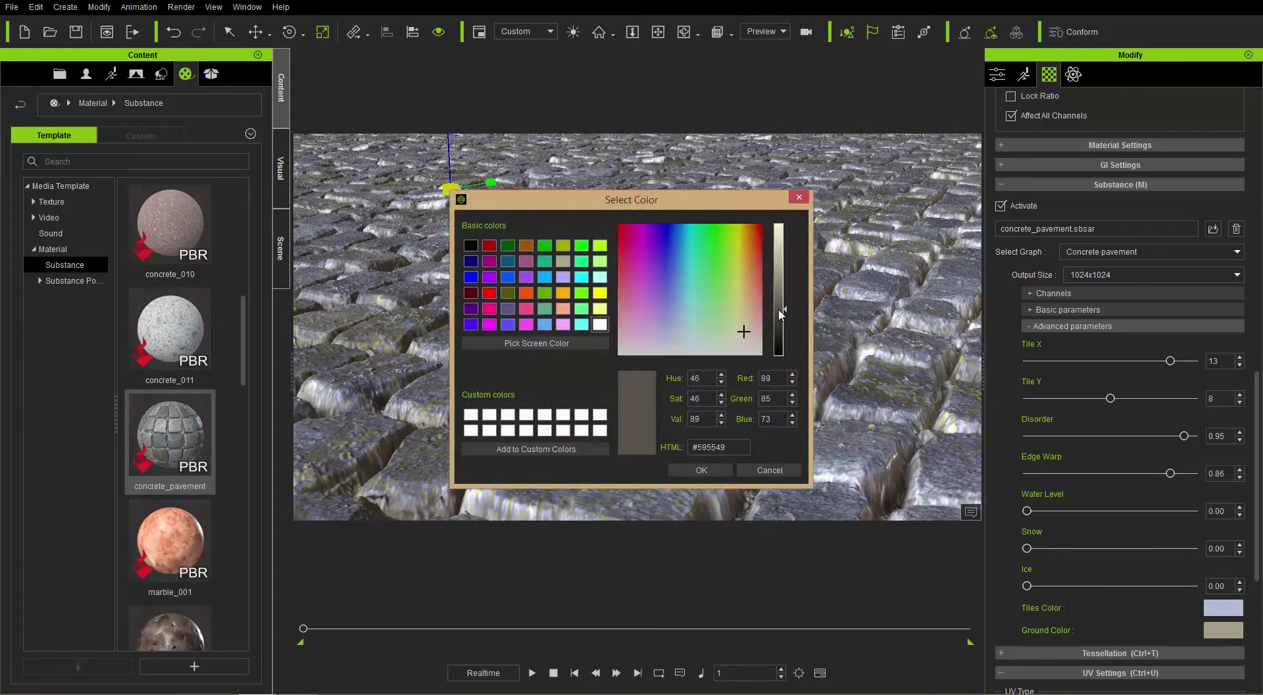
pyautogui.moveTo(780, 313); pyautogui.dragTo(780, 327)
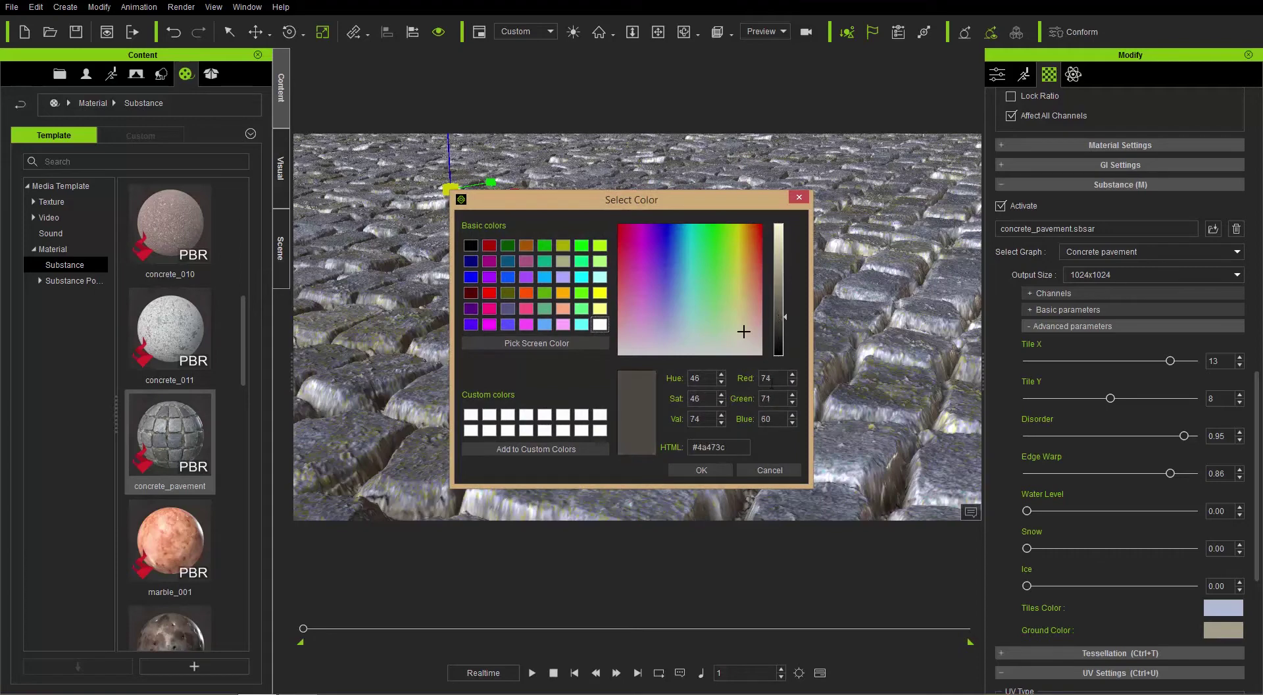
pyautogui.click(720, 468)
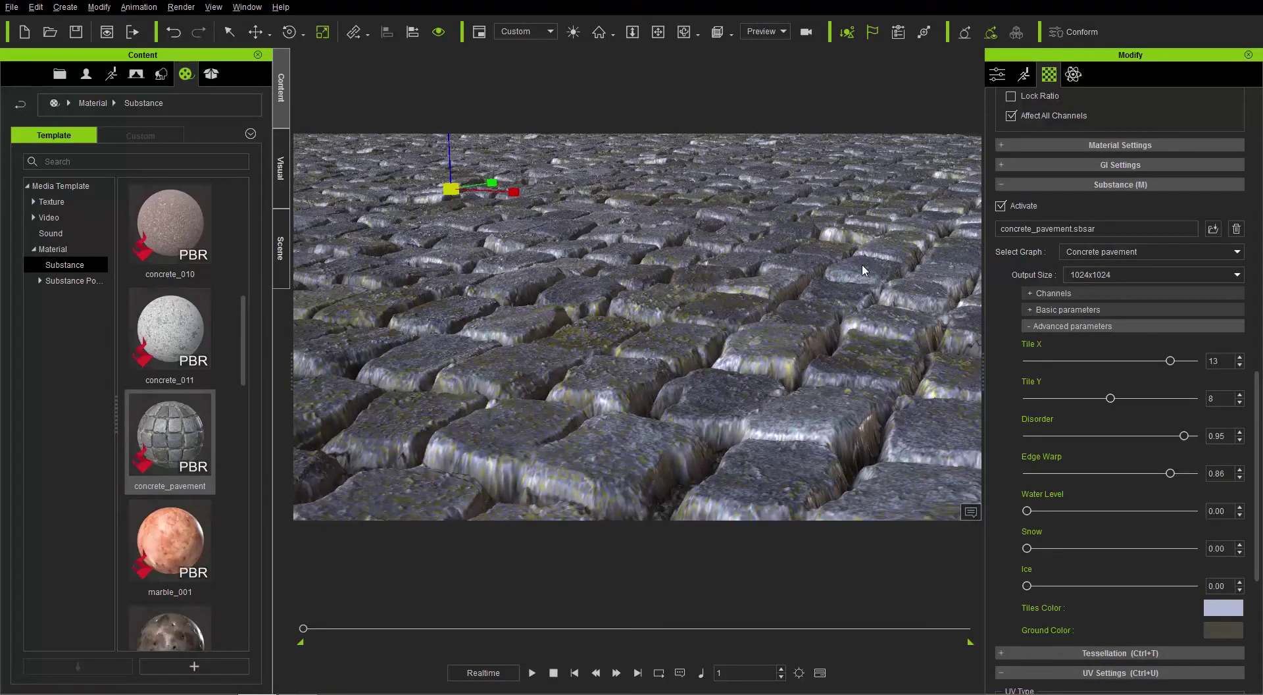
pyautogui.scroll(-5, 862, 263)
pyautogui.moveTo(870, 307); pyautogui.dragTo(858, 264, button='right')
pyautogui.moveTo(818, 392)
pyautogui.mouseDown(button='right')
pyautogui.moveTo(807, 391)
pyautogui.moveTo(813, 380)
pyautogui.moveTo(814, 393)
pyautogui.mouseUp(button='right')
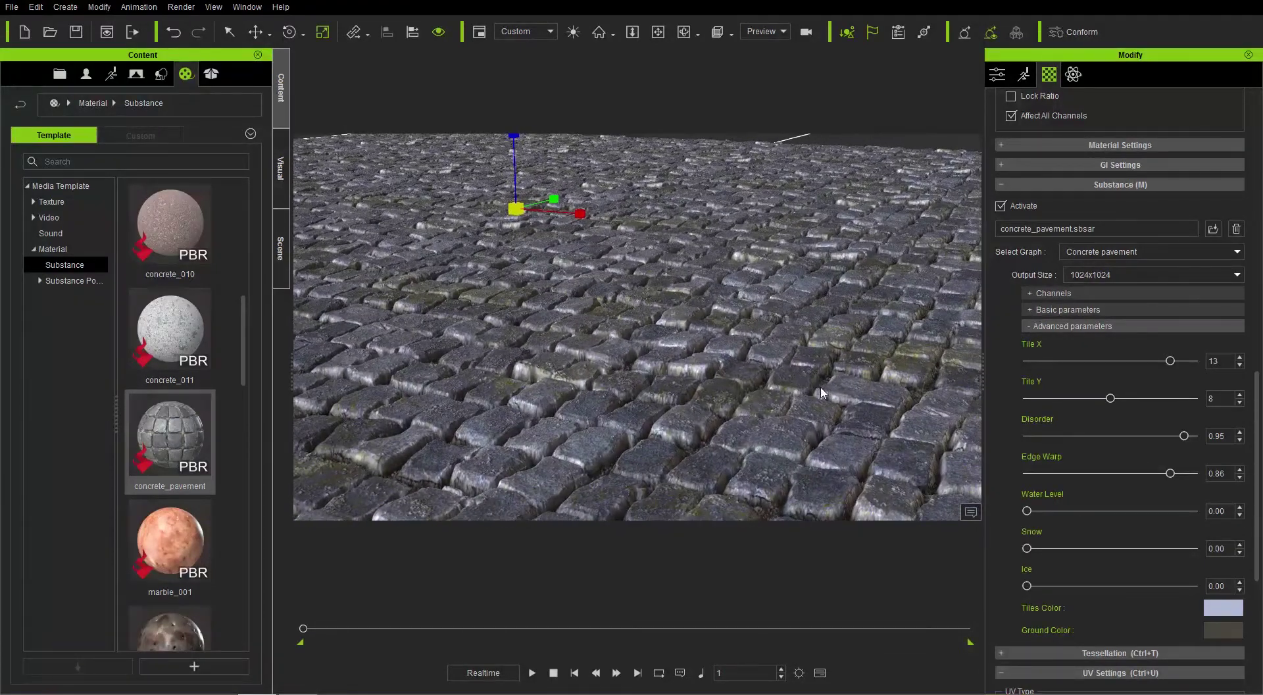
# In the Substance basic parameters, set Contrast to 0.02, trying Luminosity at 0.44 and returning it to 0.50
pyautogui.click(1068, 327)
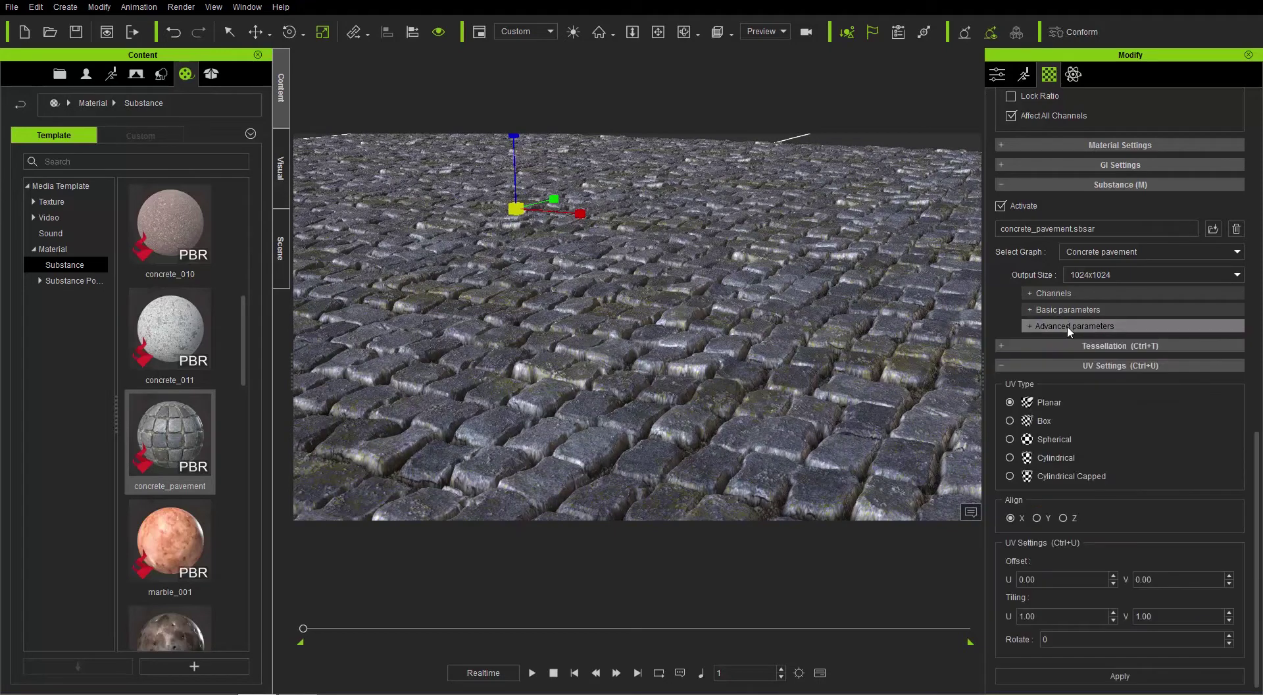
pyautogui.click(1072, 308)
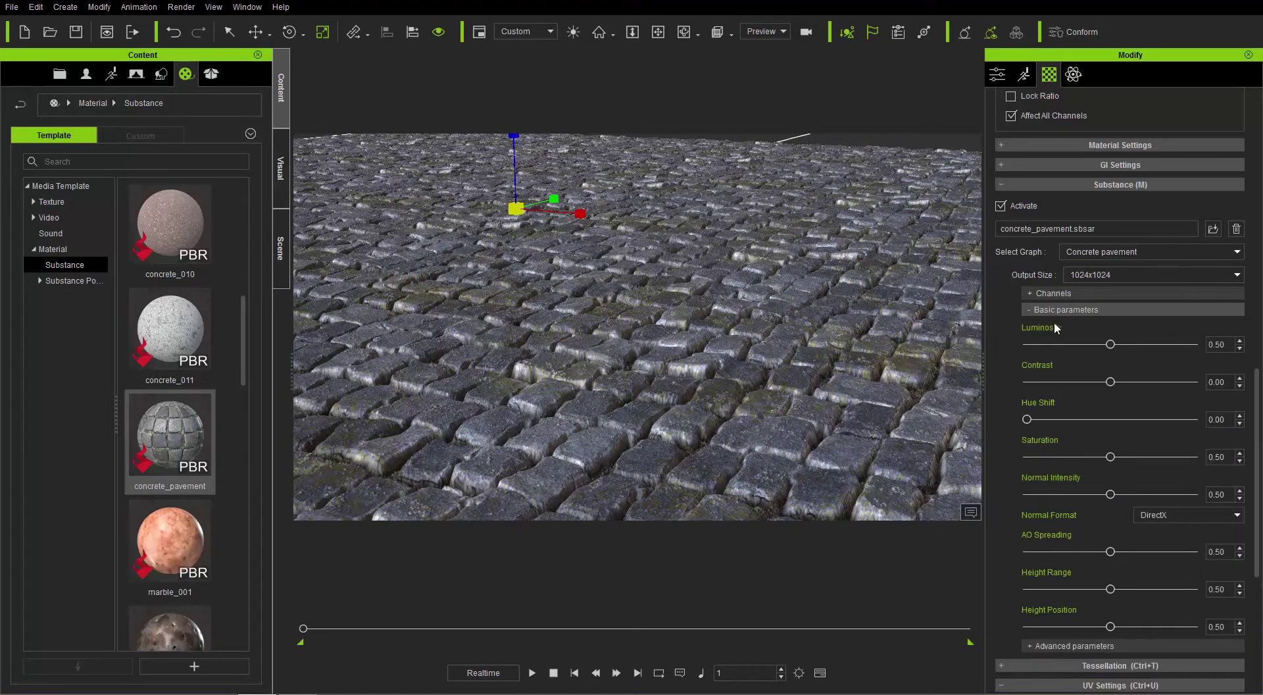
pyautogui.moveTo(1108, 347); pyautogui.dragTo(1113, 385)
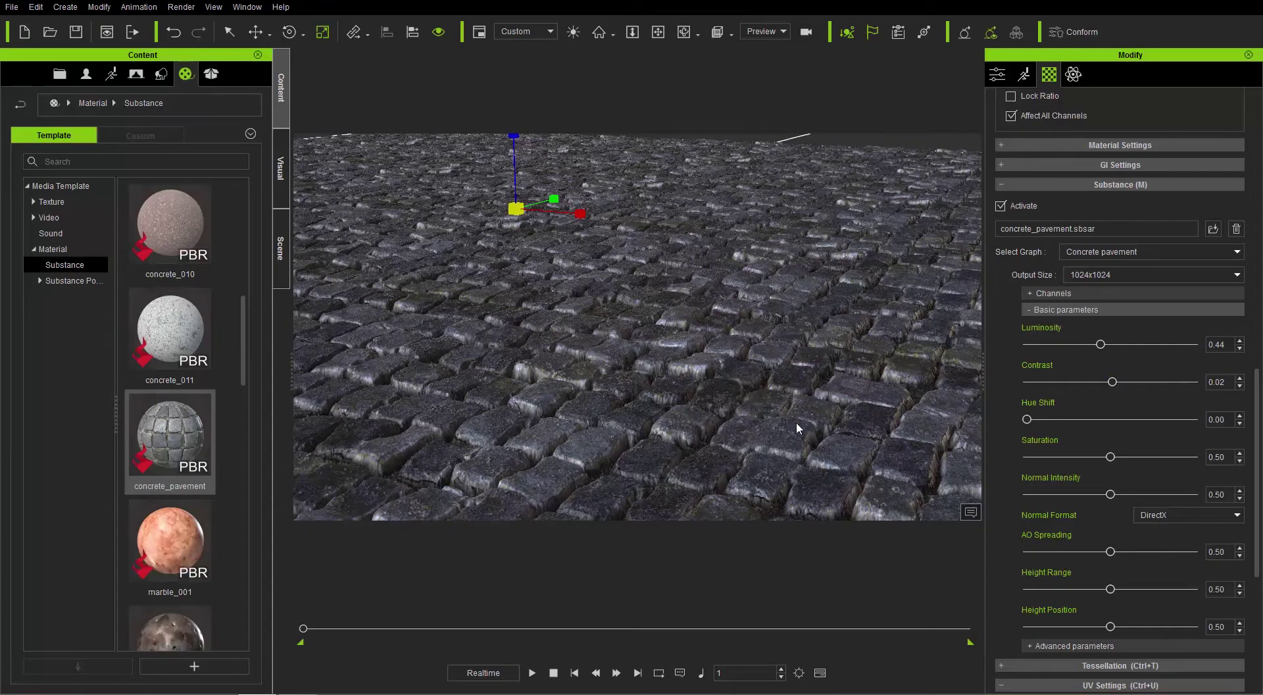
pyautogui.scroll(6, 798, 425)
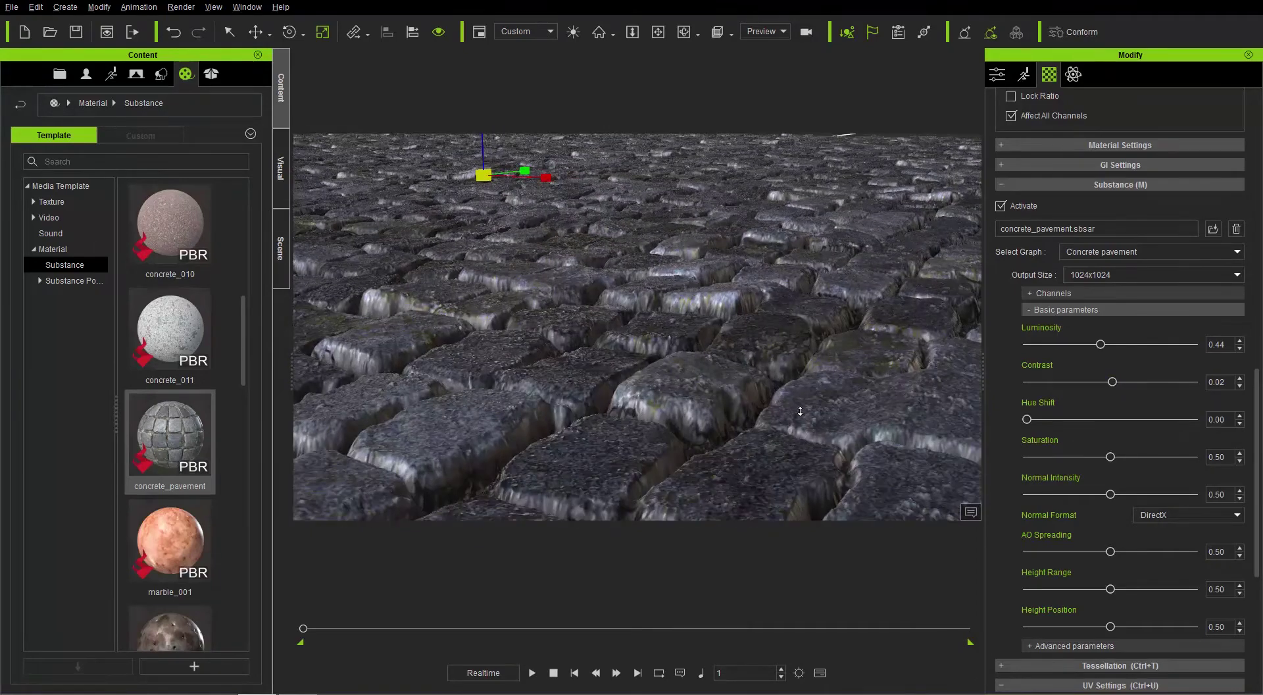
pyautogui.moveTo(1102, 347); pyautogui.dragTo(1113, 347)
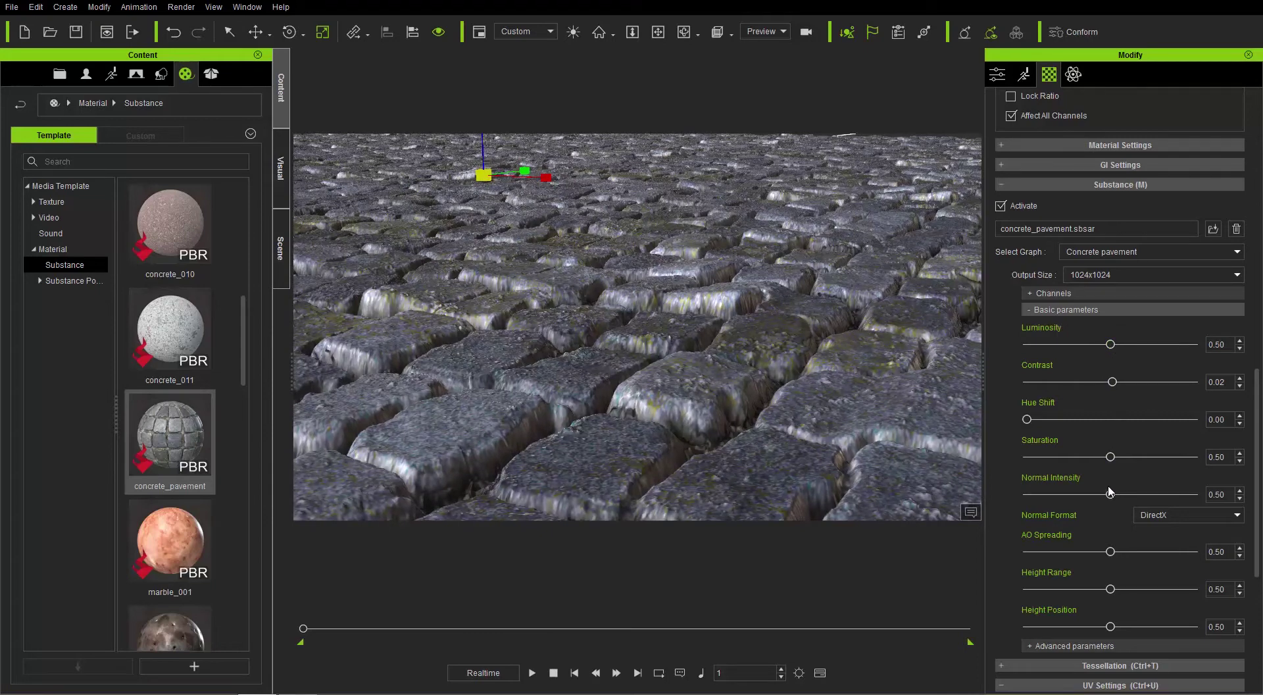
# Raise the pavement's Normal Intensity to 1.00
pyautogui.moveTo(1111, 494); pyautogui.dragTo(1174, 494)
pyautogui.scroll(3, 1161, 480)
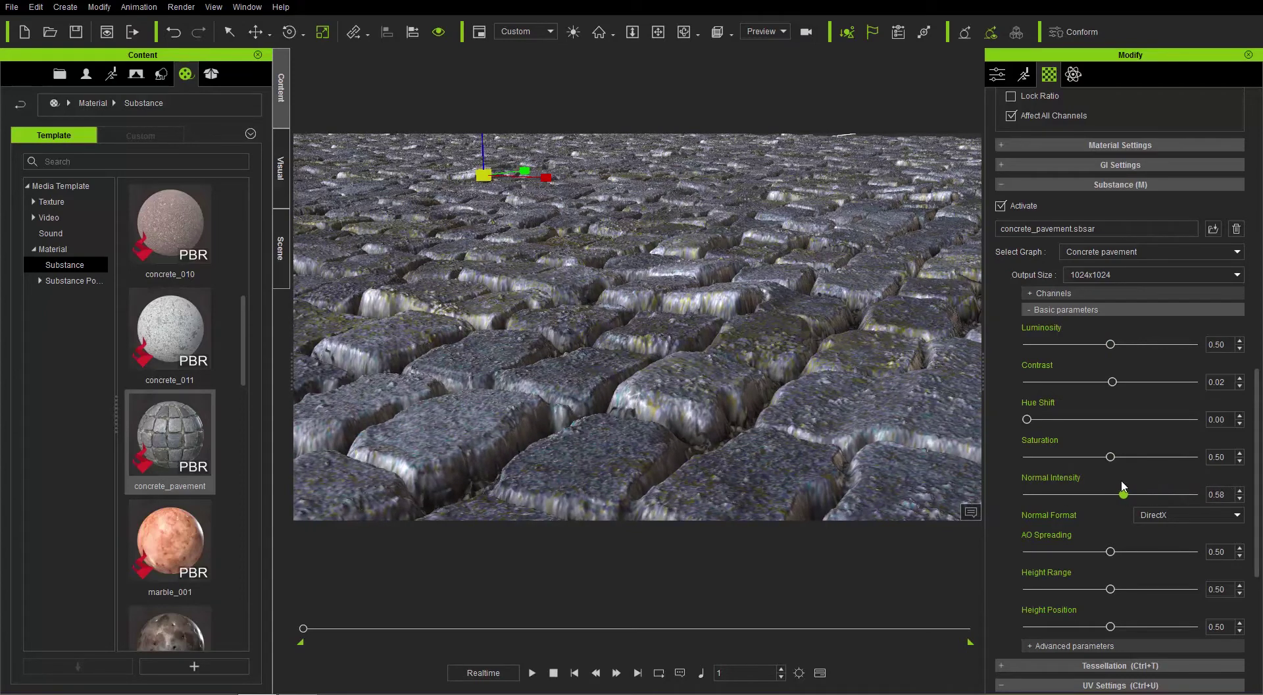
pyautogui.scroll(-5, 1174, 473)
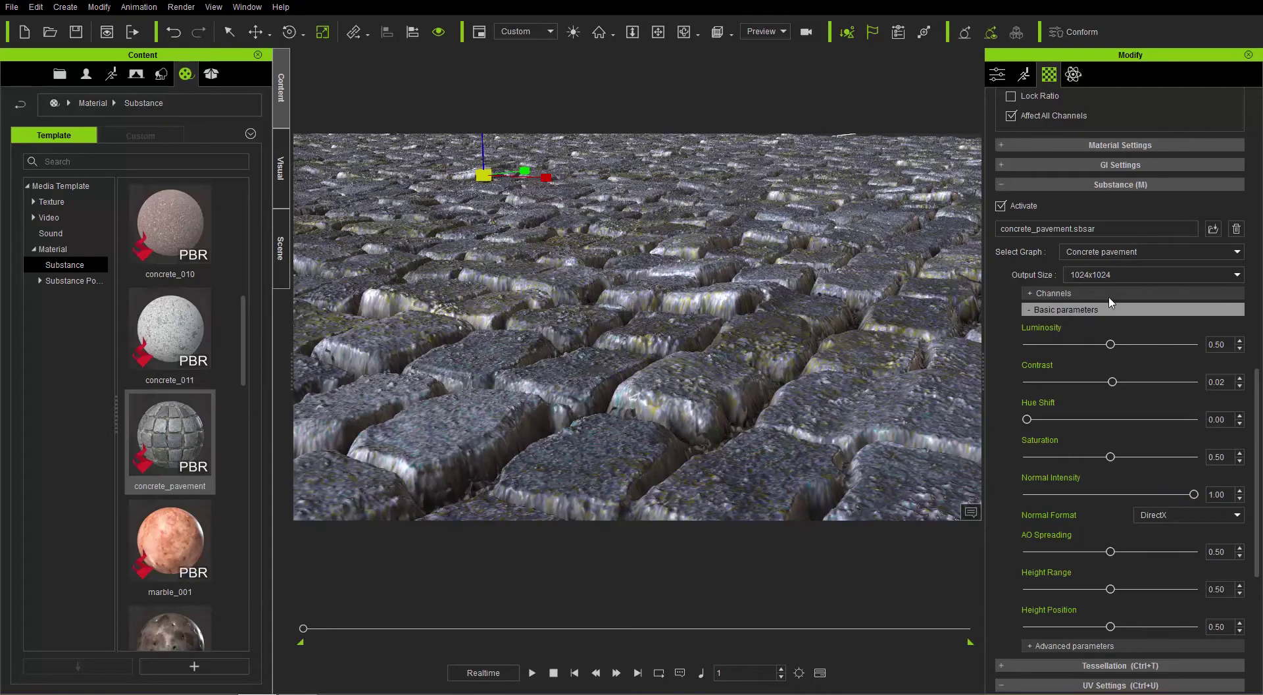
# Try the Substance output size at 2048x2048 and return it to 1024x1024
pyautogui.click(1119, 274)
pyautogui.click(1094, 367)
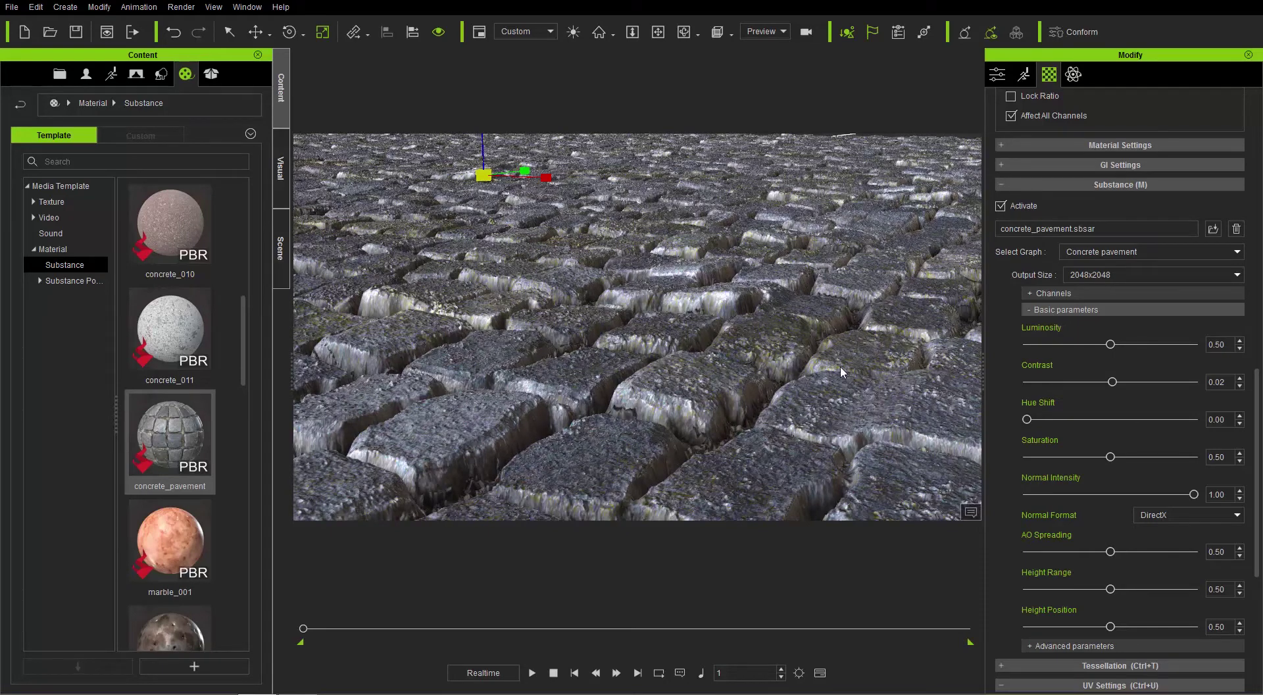
pyautogui.click(1087, 274)
pyautogui.click(1103, 350)
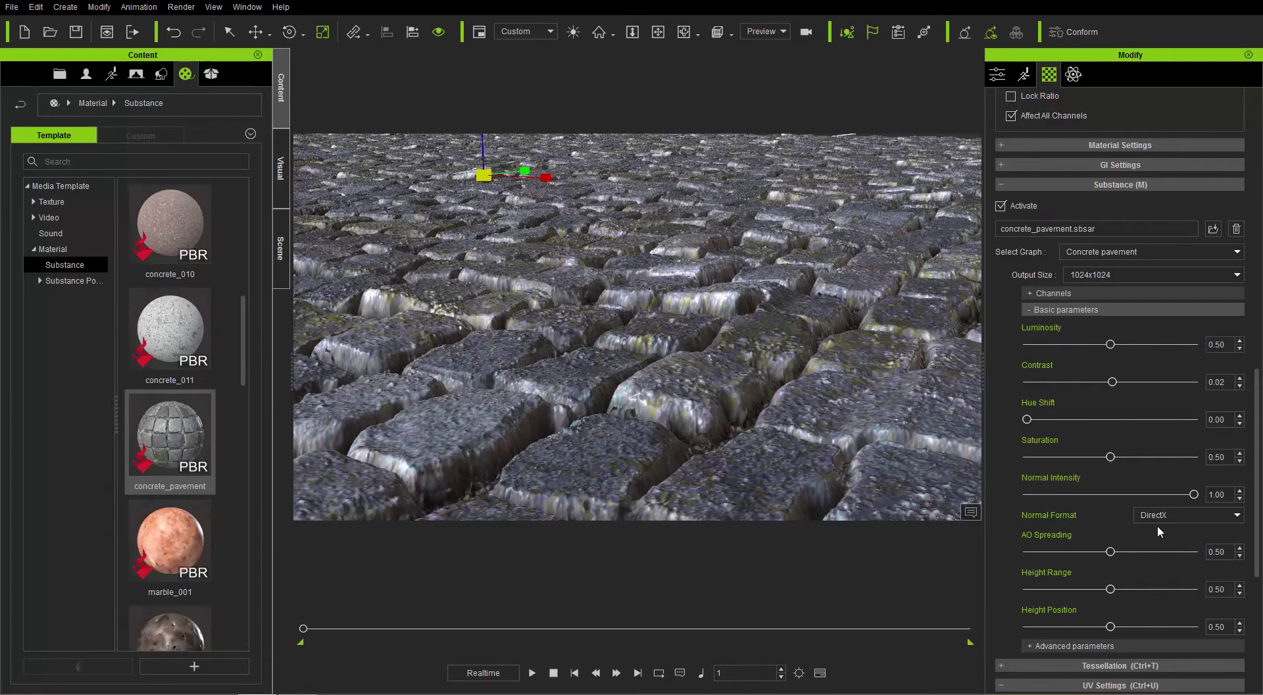
# Try the pavement's Height Range at 1.00 and lower it to 0.49
pyautogui.moveTo(1257, 501); pyautogui.dragTo(1256, 532)
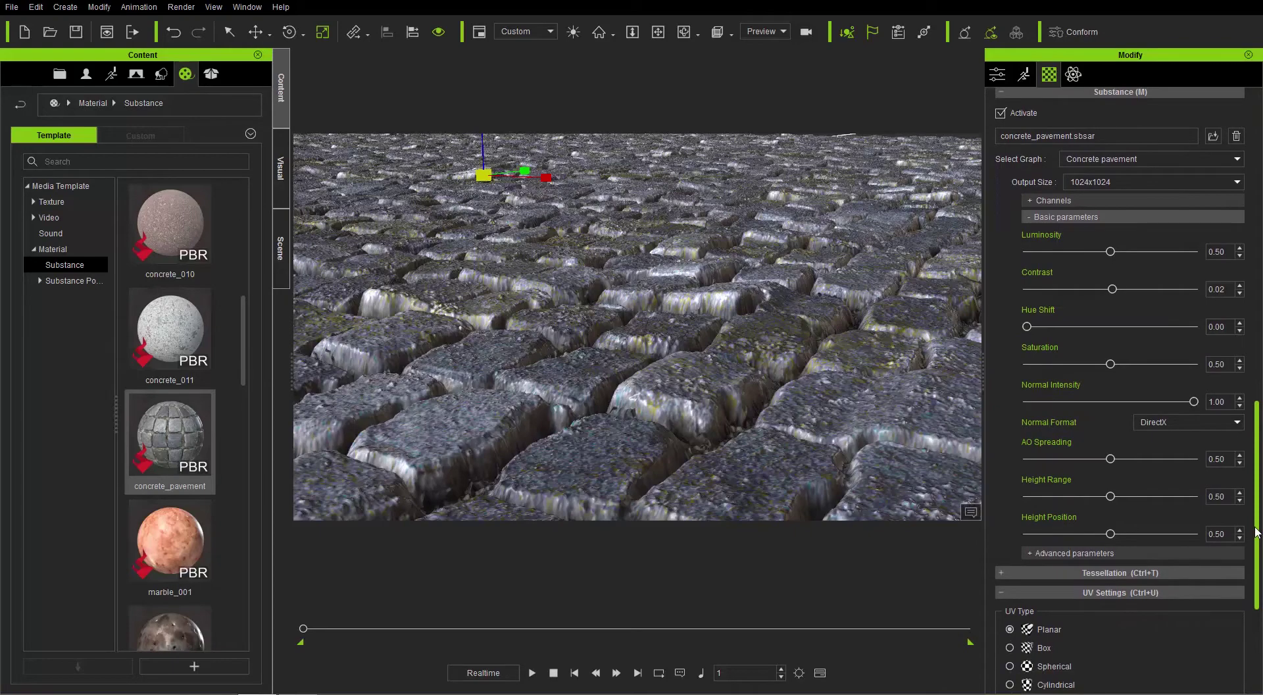
pyautogui.scroll(-3, 783, 337)
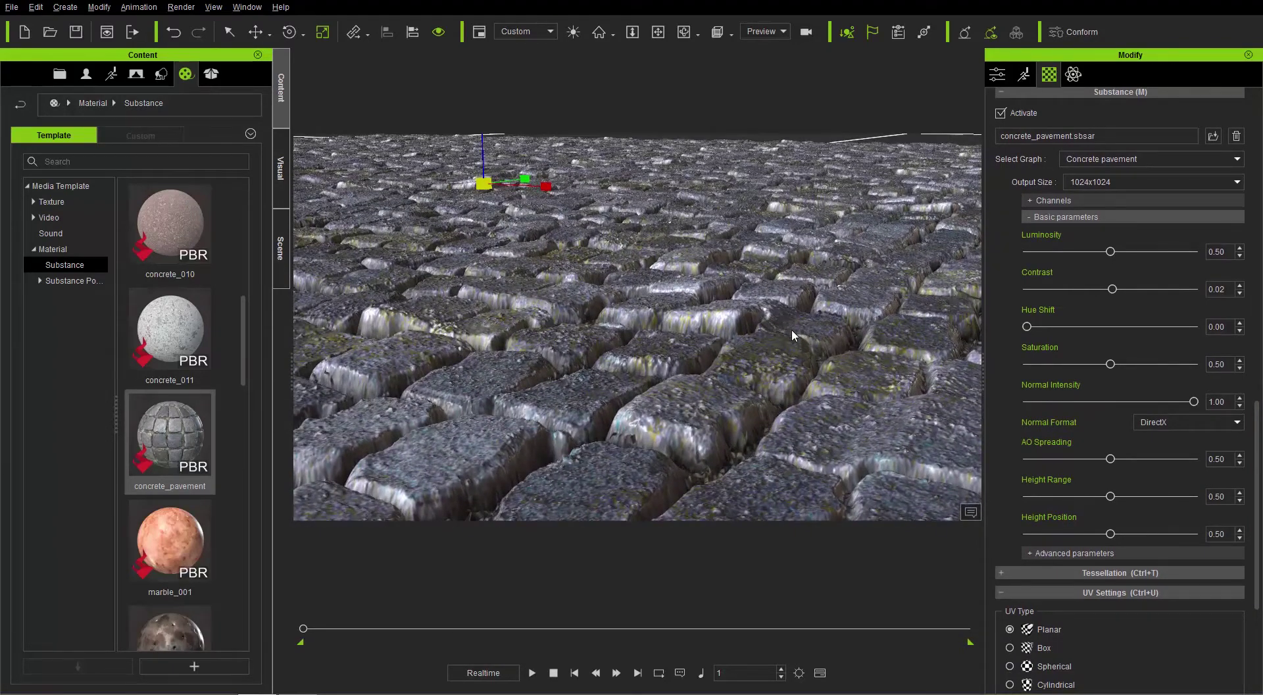
pyautogui.scroll(2, 791, 329)
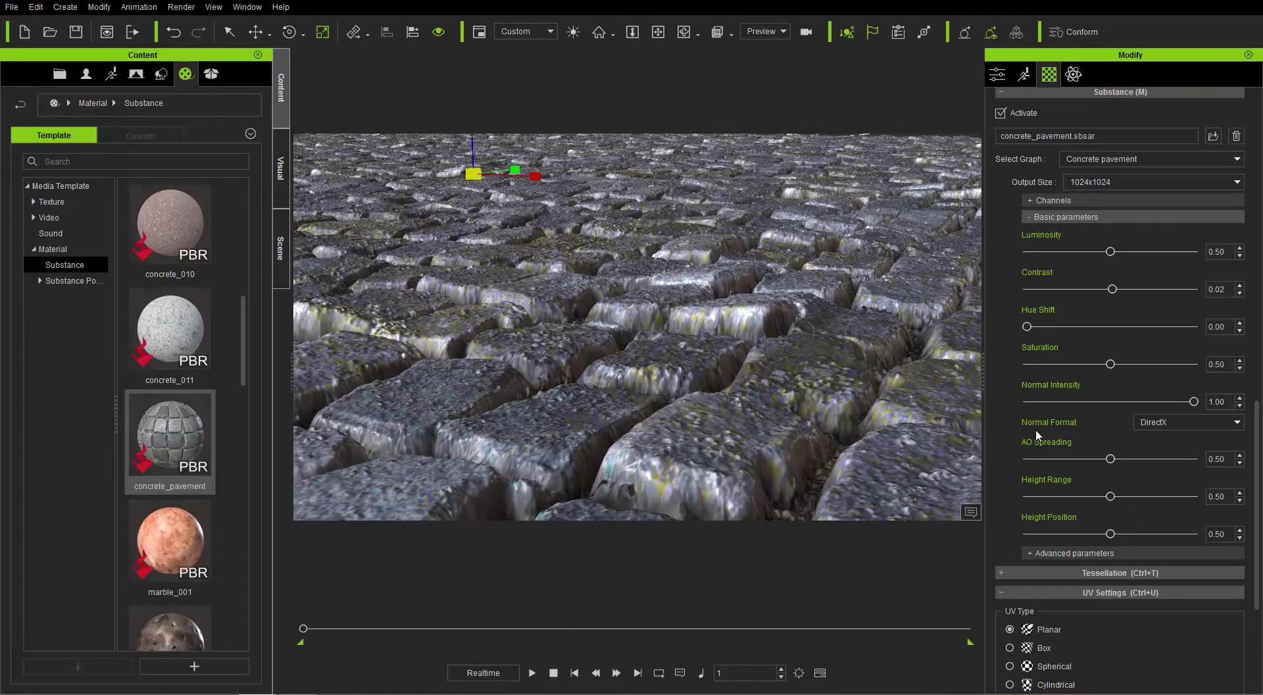
pyautogui.moveTo(1110, 496); pyautogui.dragTo(1212, 493)
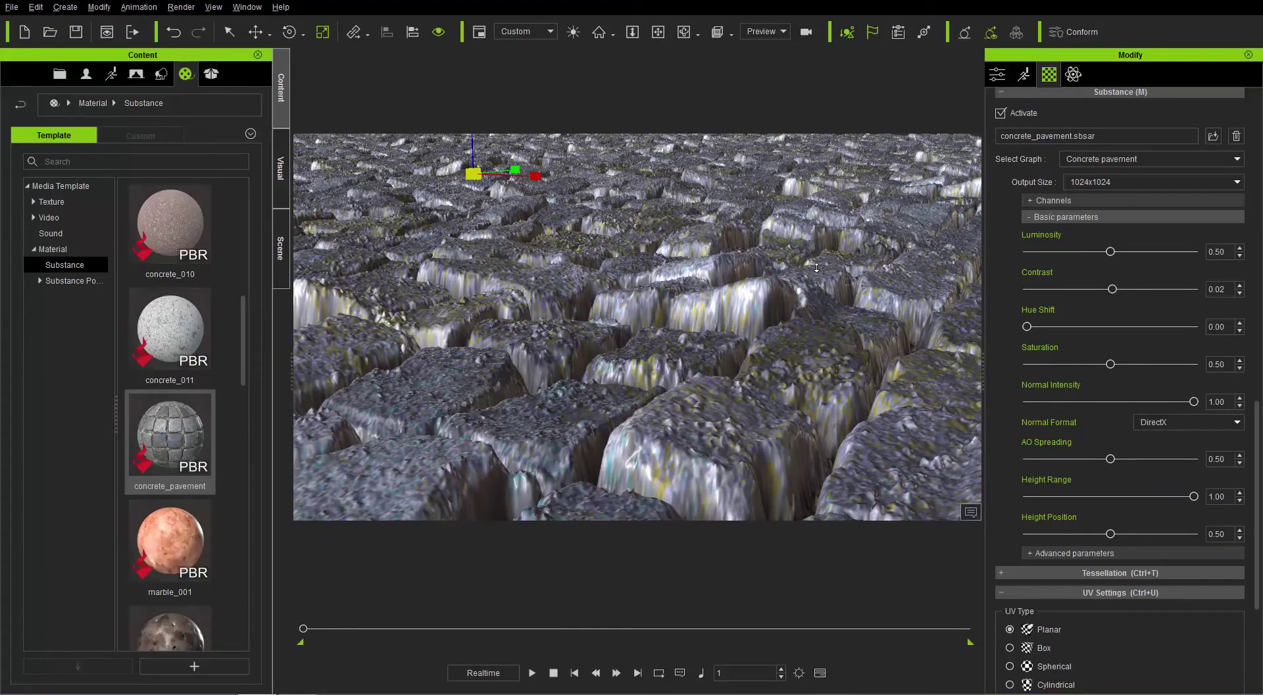
pyautogui.scroll(-3, 817, 267)
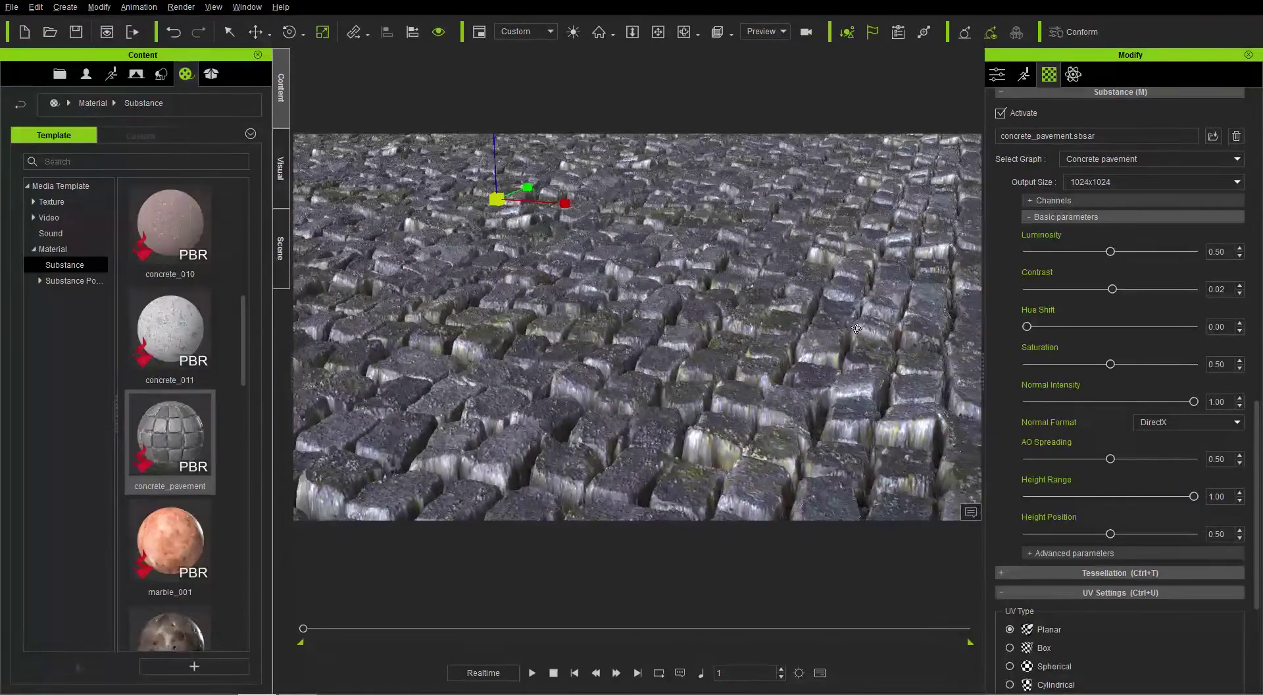
pyautogui.moveTo(856, 328); pyautogui.dragTo(828, 296, button='right')
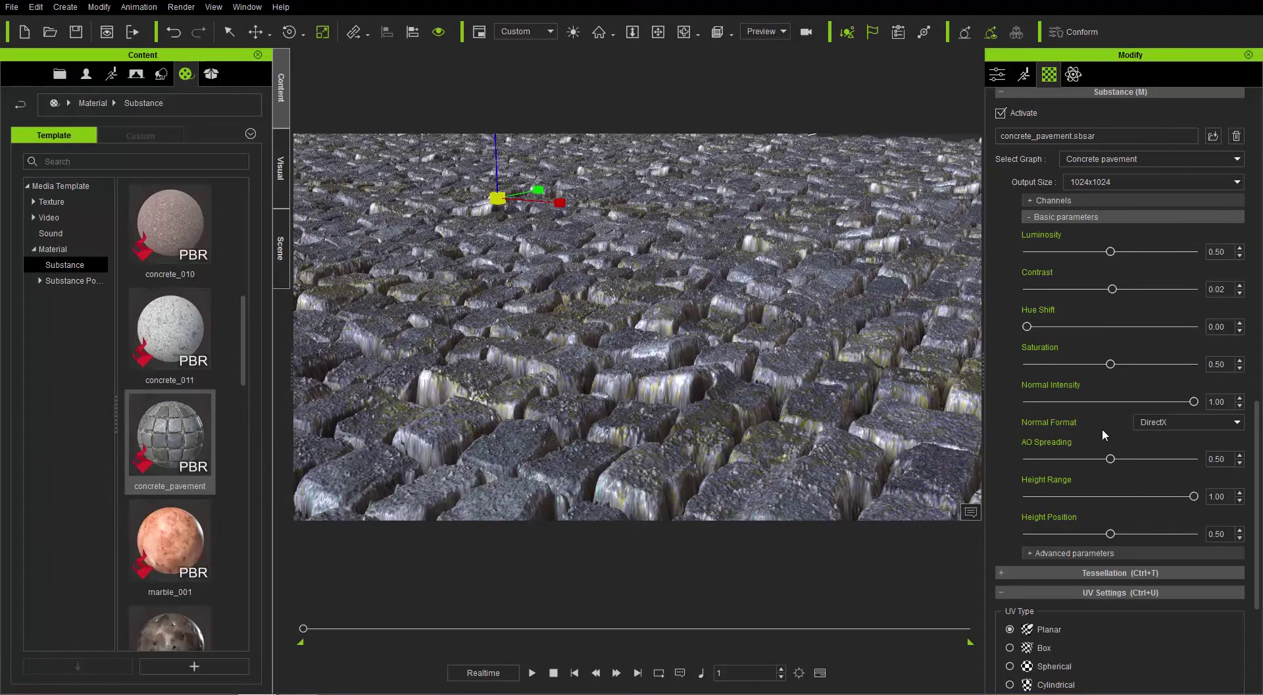
pyautogui.moveTo(1181, 496); pyautogui.dragTo(1107, 504)
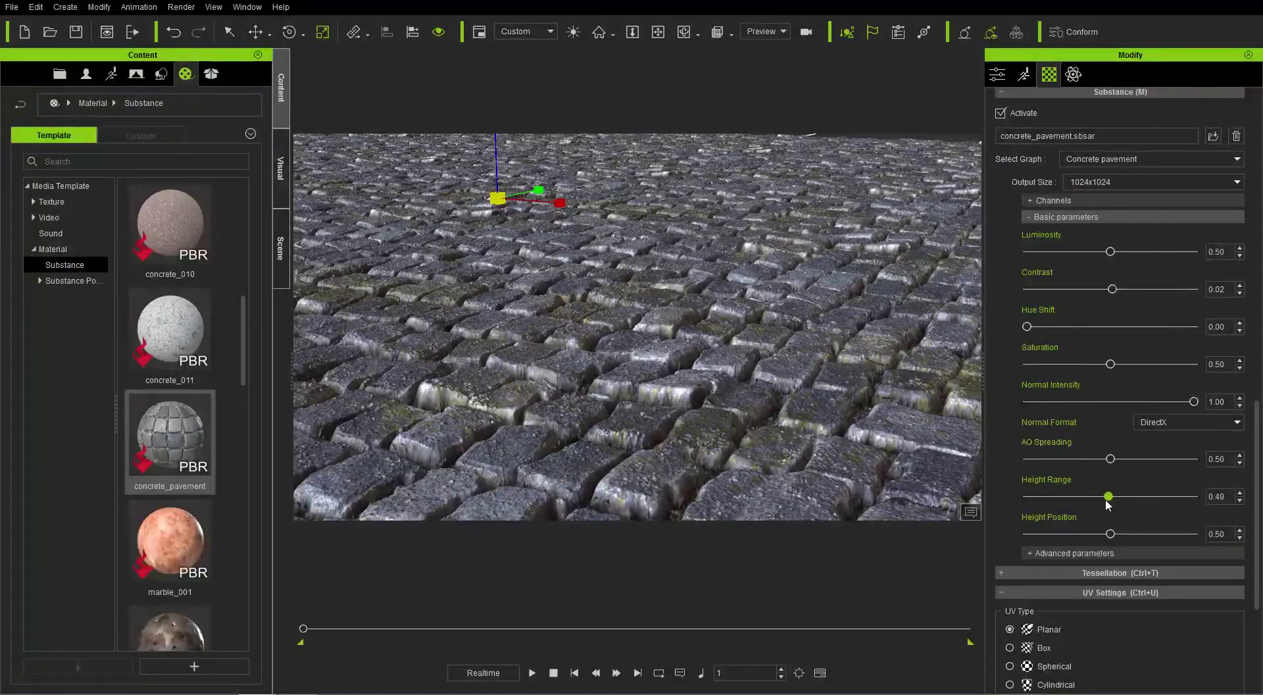
pyautogui.moveTo(657, 358); pyautogui.dragTo(642, 355, button='right')
pyautogui.scroll(3, 766, 313)
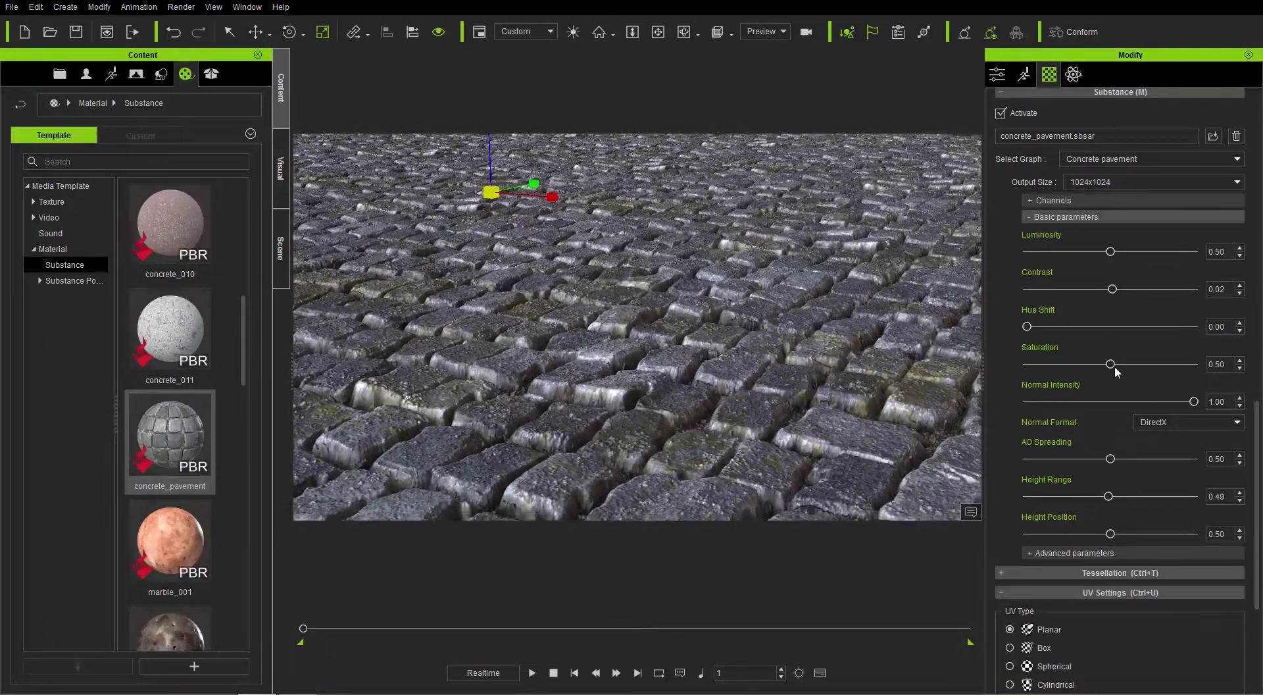
# Raise the Water Level in the Substance advanced parameters to 0.56 and view the wet stones from a lower angle
pyautogui.click(1060, 217)
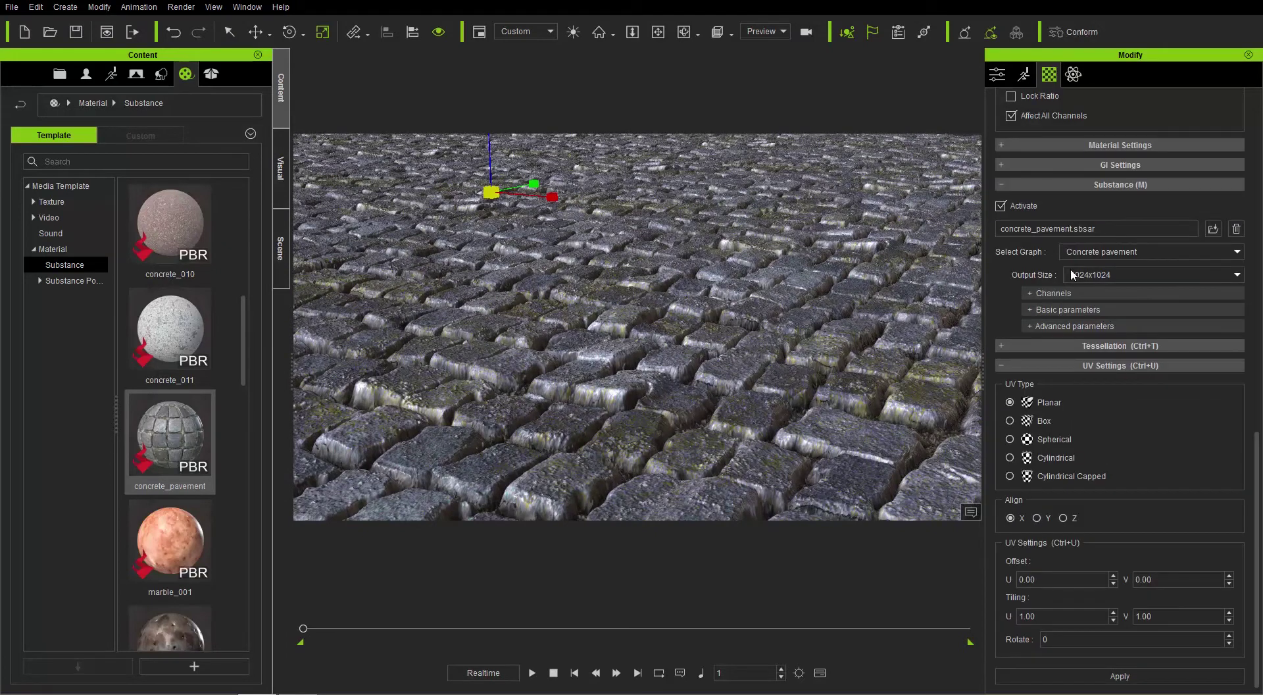
pyautogui.click(1064, 321)
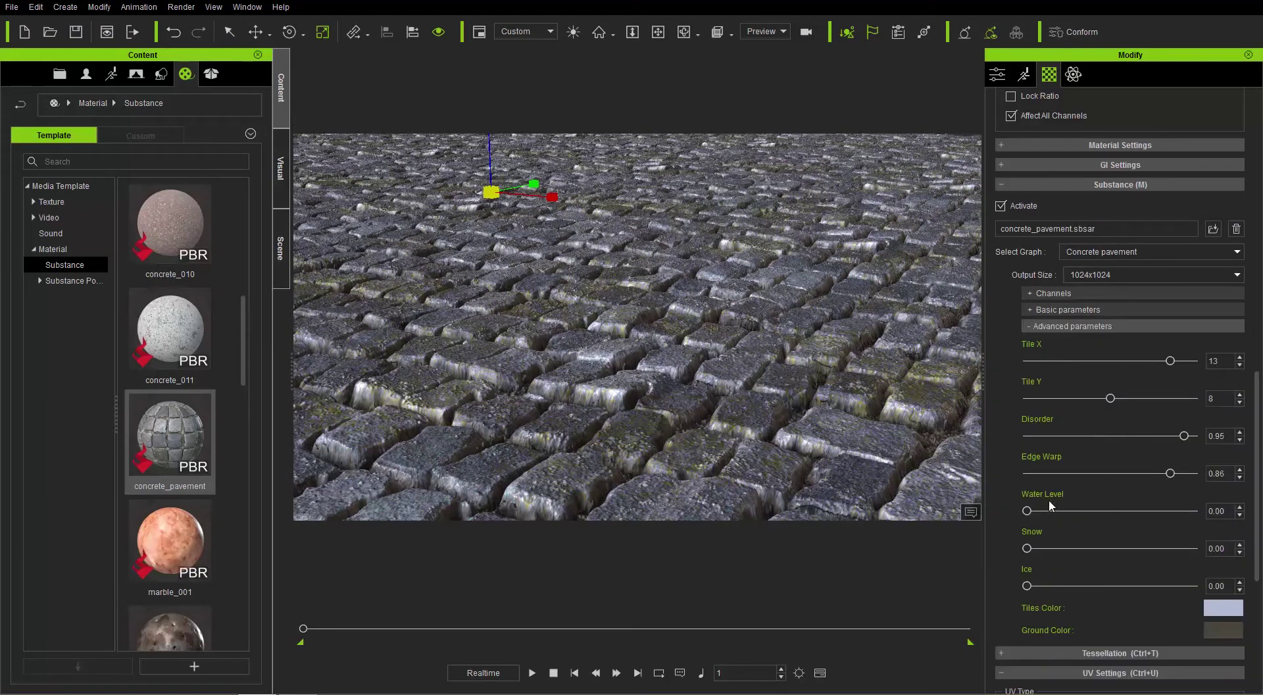
pyautogui.moveTo(1052, 508); pyautogui.dragTo(1123, 507)
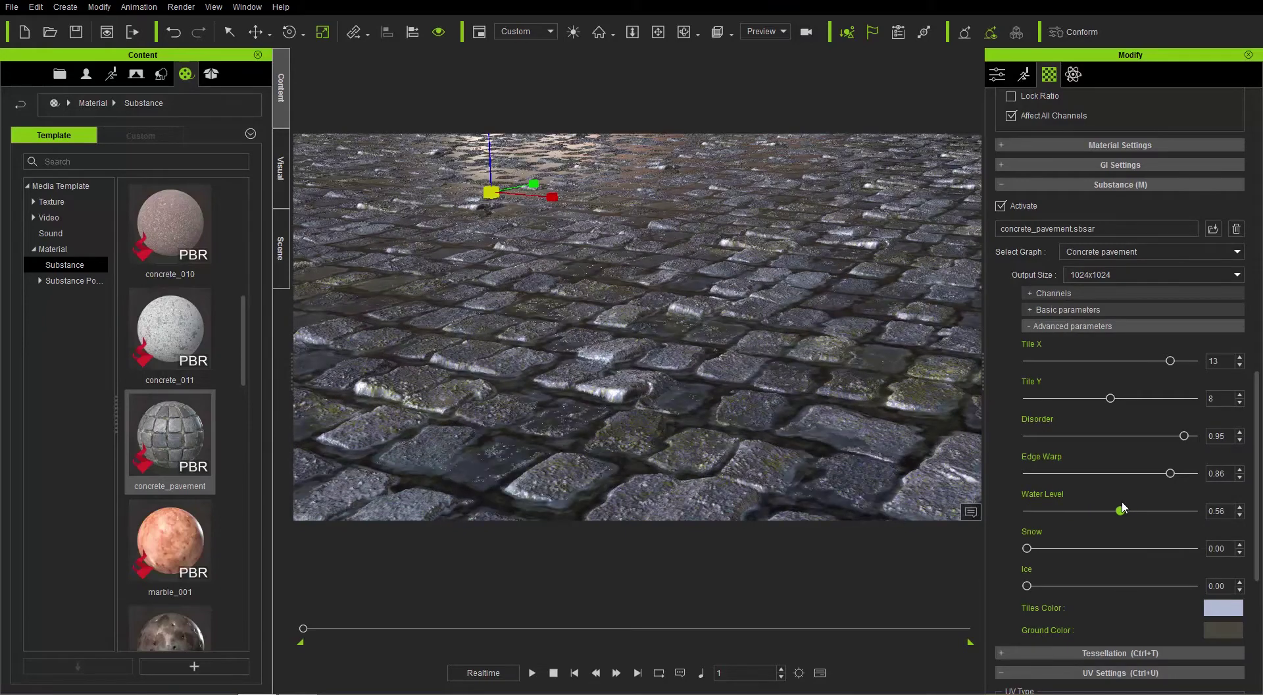
pyautogui.moveTo(768, 379); pyautogui.dragTo(750, 296, button='right')
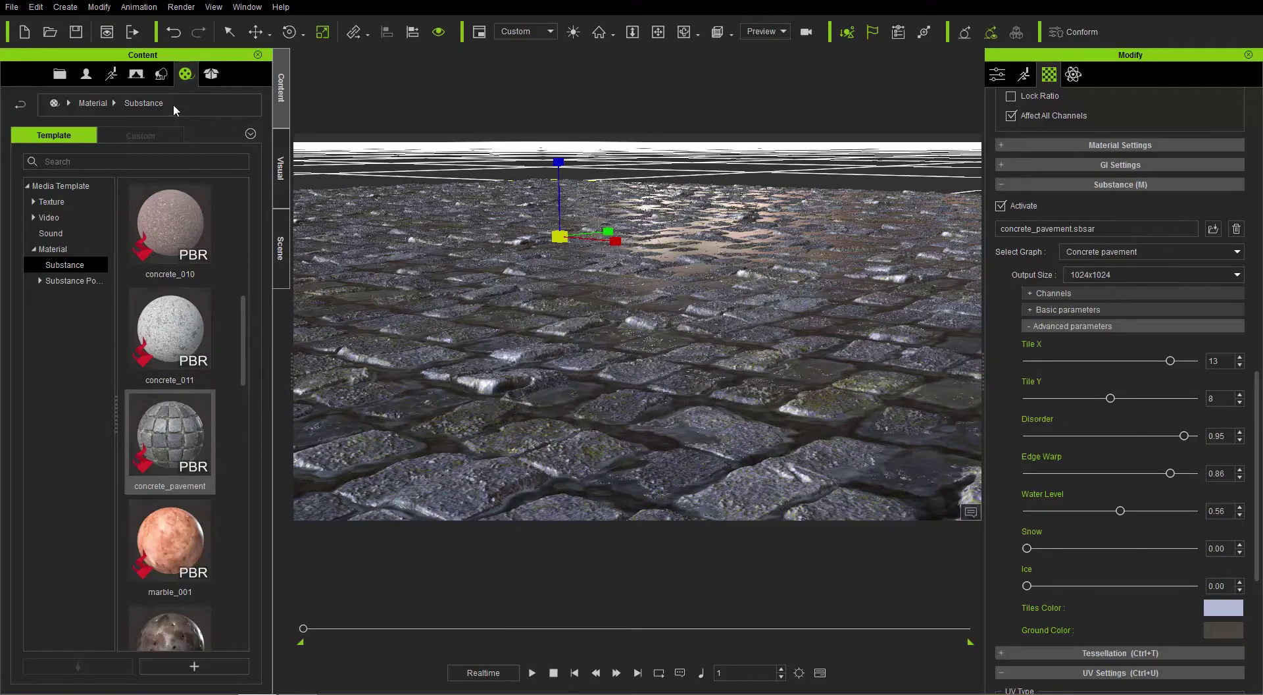
# Load the Sunset_2 HDRI atmosphere into the scene and view the wet pavement against the setting sun
pyautogui.click(137, 75)
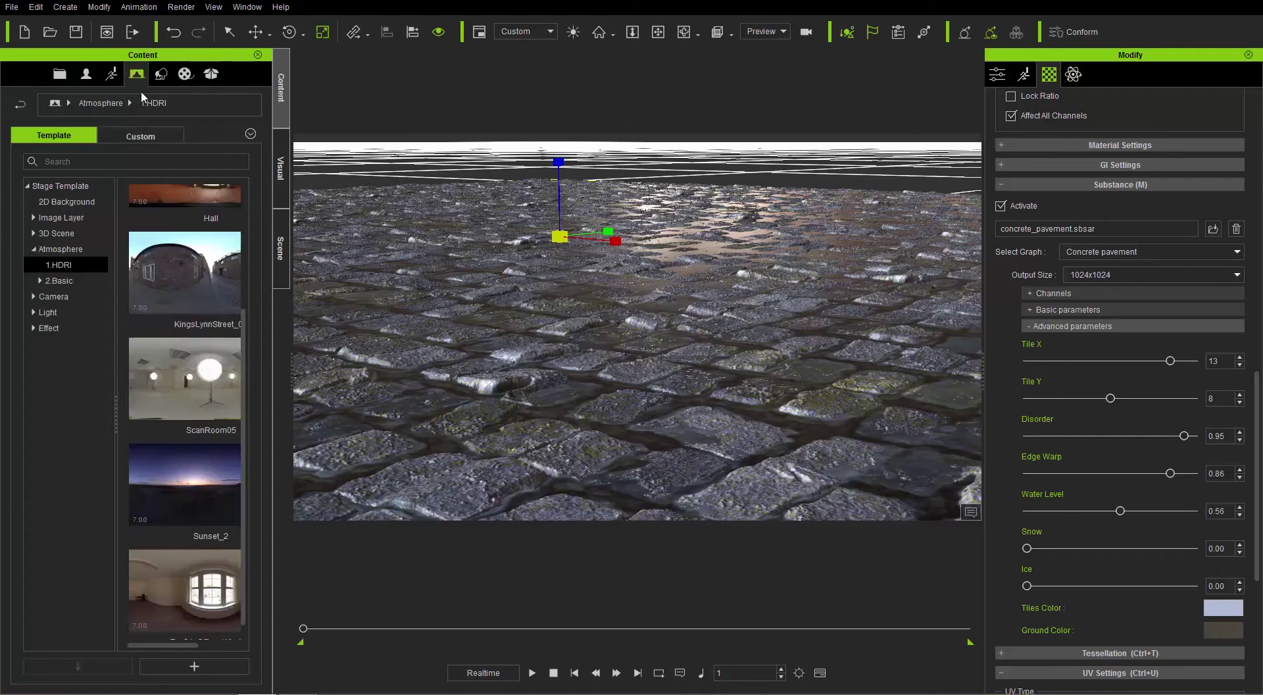
pyautogui.click(73, 248)
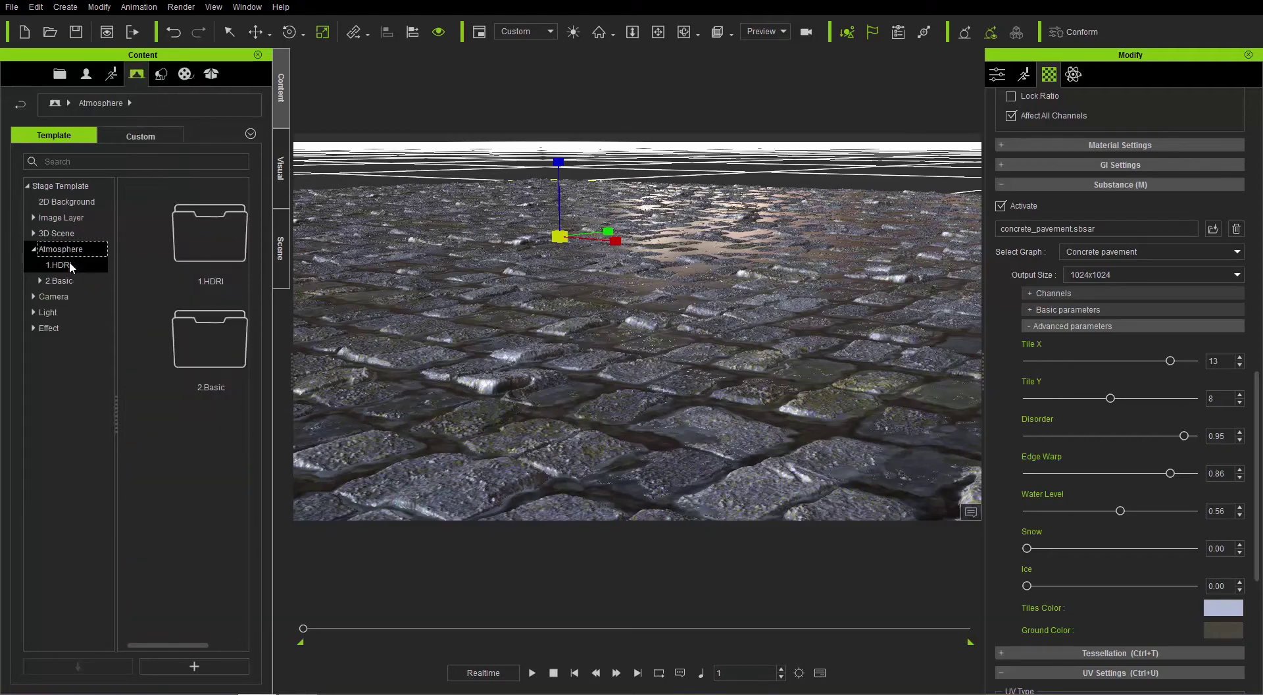
pyautogui.click(69, 264)
pyautogui.moveTo(244, 305); pyautogui.dragTo(242, 459)
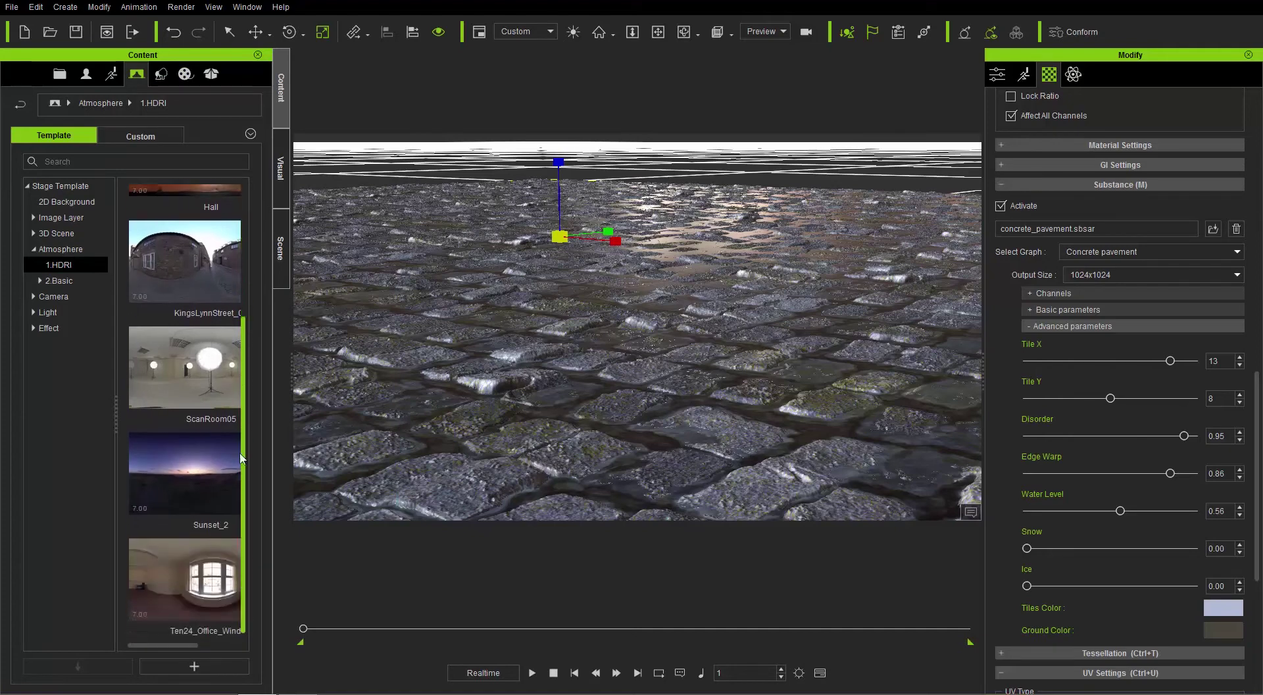
pyautogui.doubleClick(199, 480)
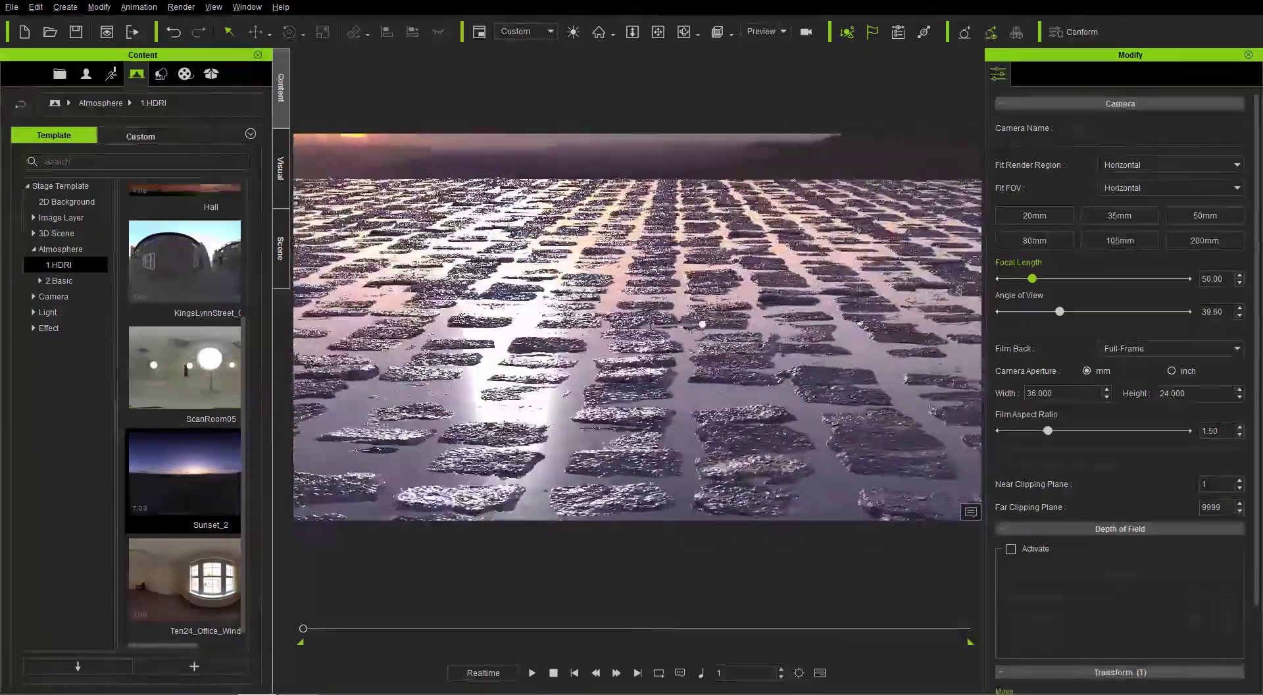
pyautogui.moveTo(461, 319); pyautogui.dragTo(640, 266, button='right')
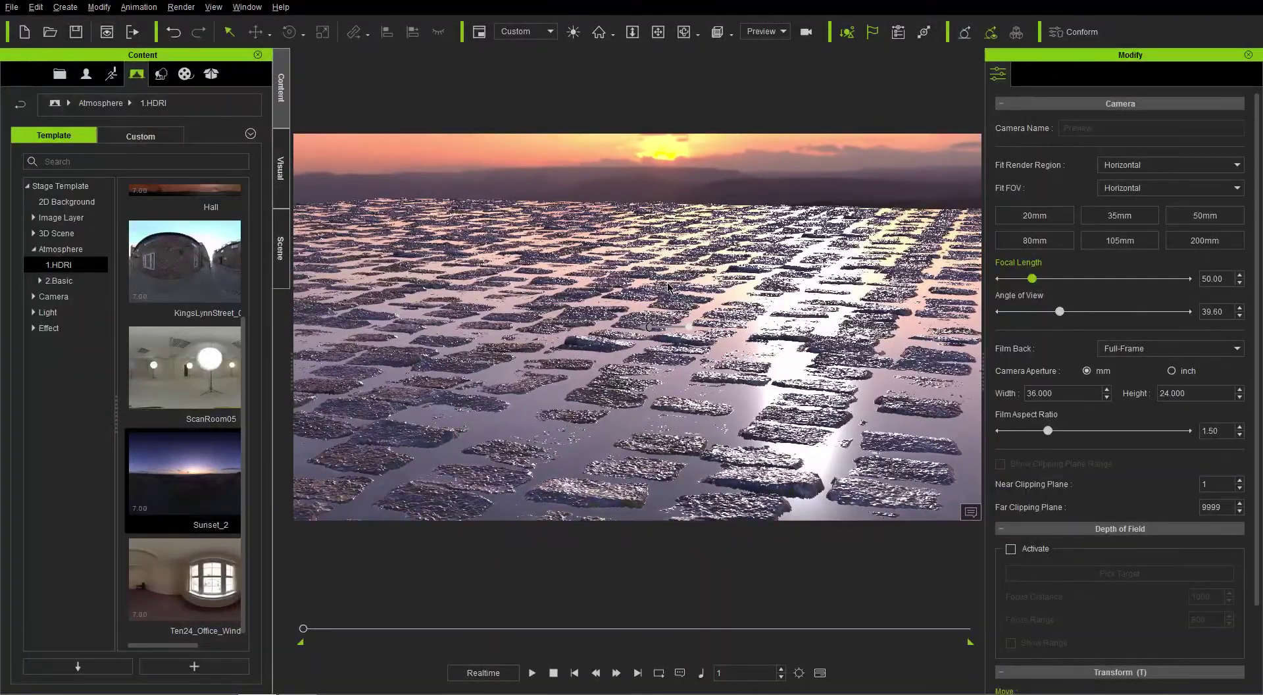
pyautogui.moveTo(694, 313); pyautogui.dragTo(691, 303, button='right')
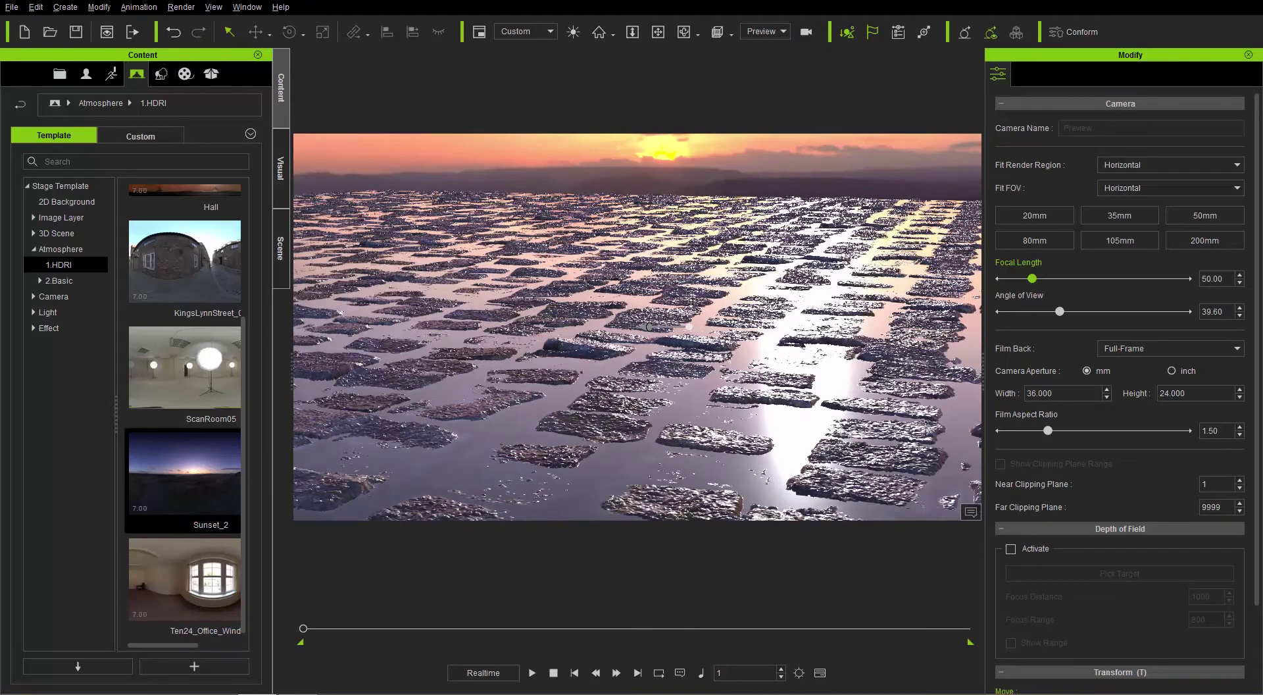
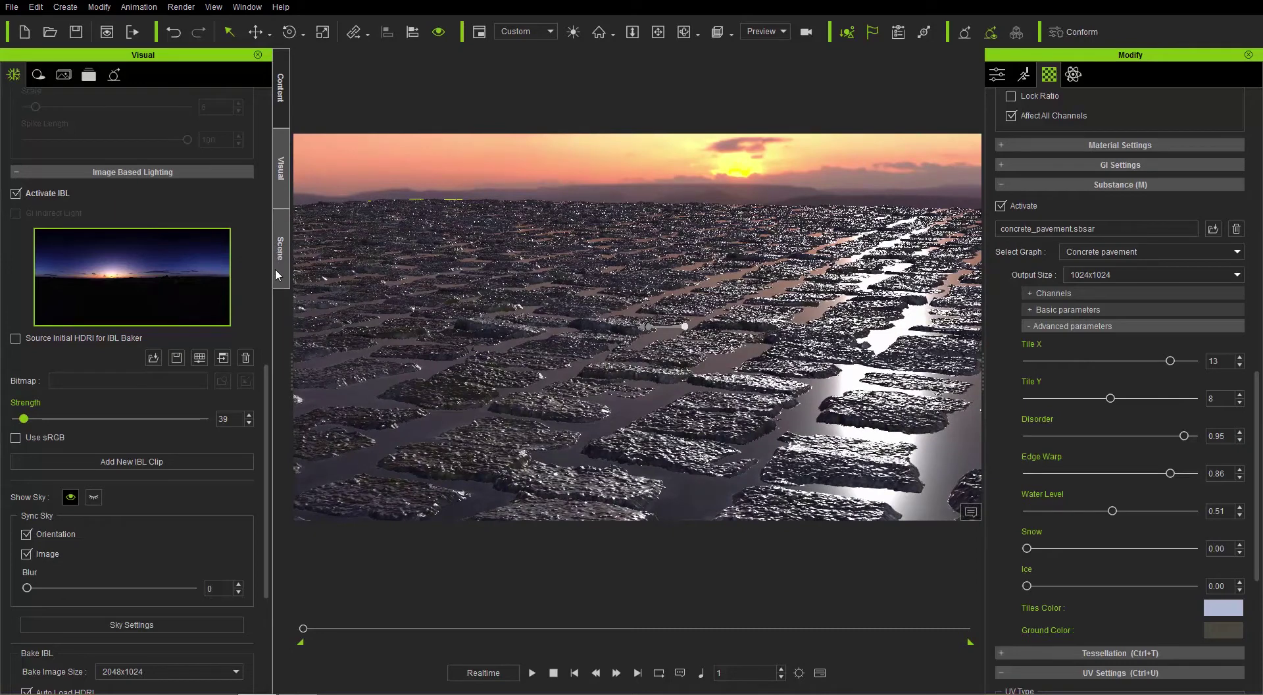
# Rotate the image-based lighting environment slightly around its Z axis to 63.2, shifting the sunset sky above the pavement
pyautogui.moveTo(265, 492); pyautogui.dragTo(268, 582)
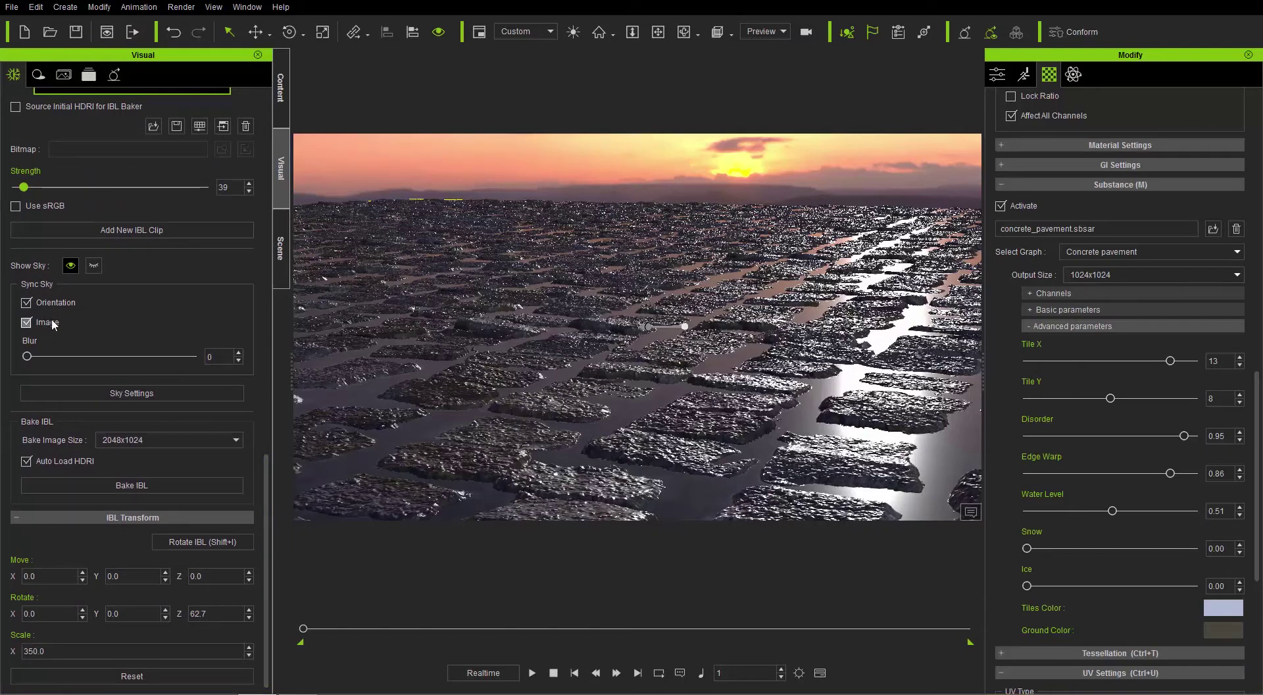
pyautogui.click(198, 542)
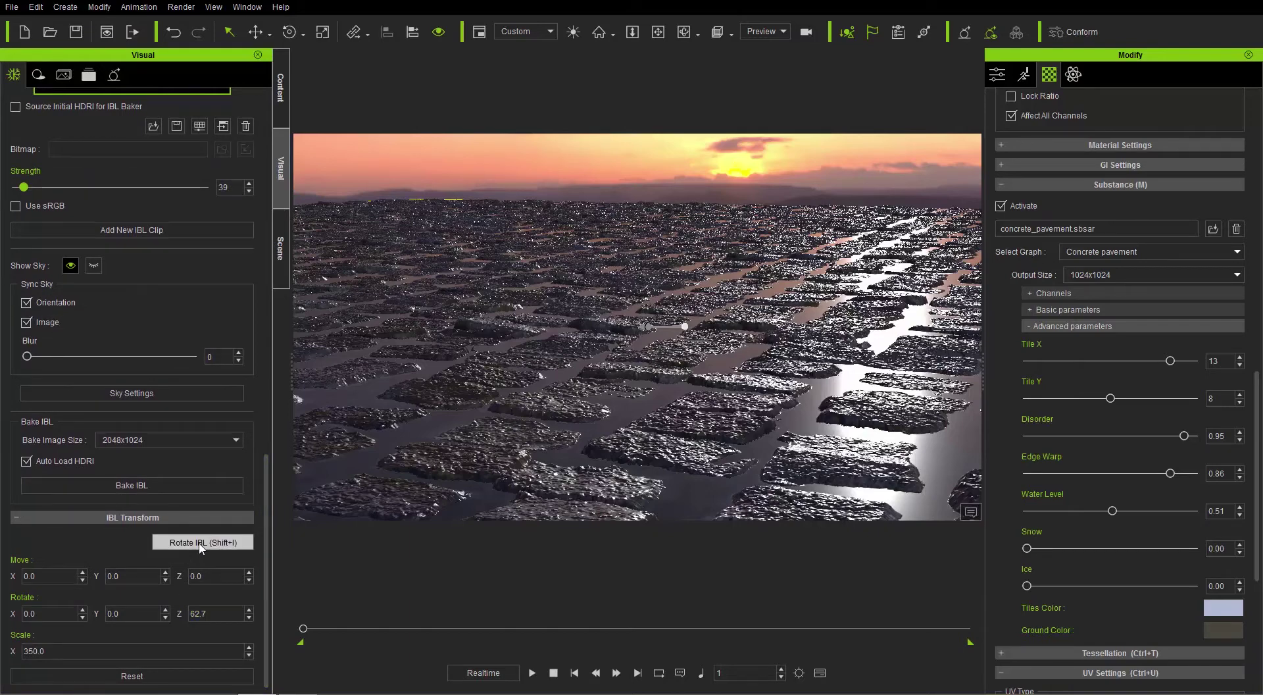
pyautogui.moveTo(622, 337)
pyautogui.mouseDown()
pyautogui.moveTo(609, 339)
pyautogui.moveTo(655, 339)
pyautogui.moveTo(623, 345)
pyautogui.mouseUp()
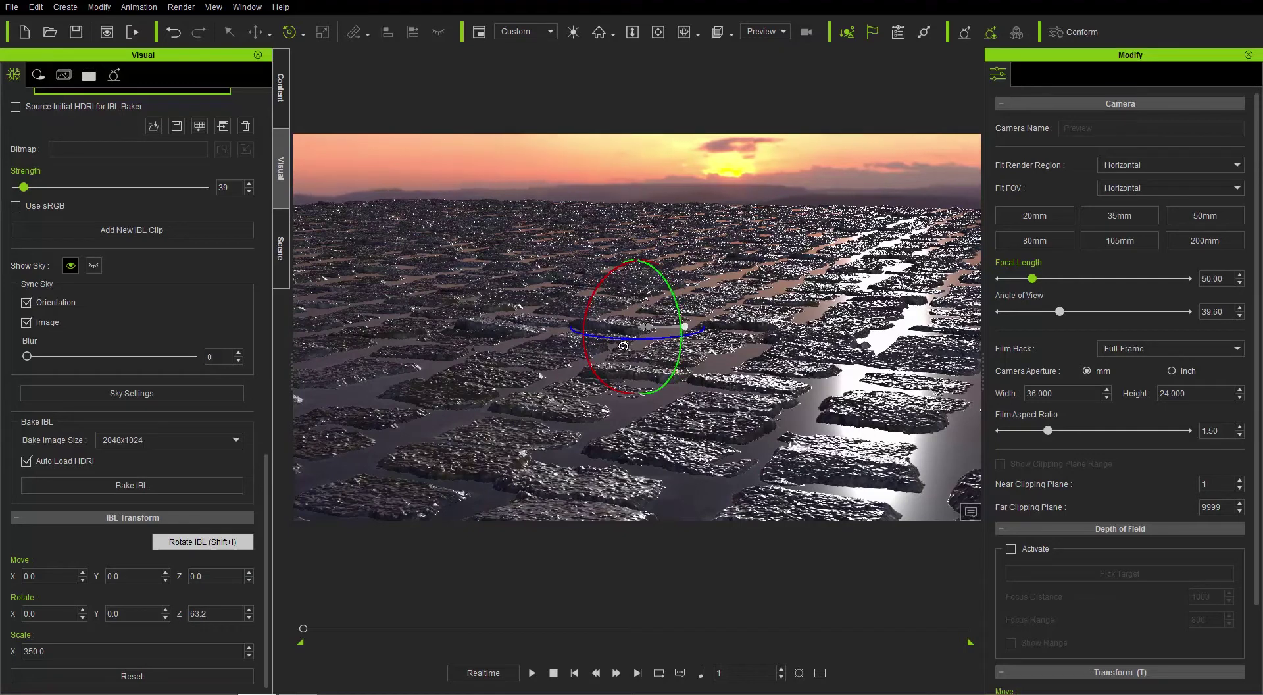
pyautogui.click(189, 543)
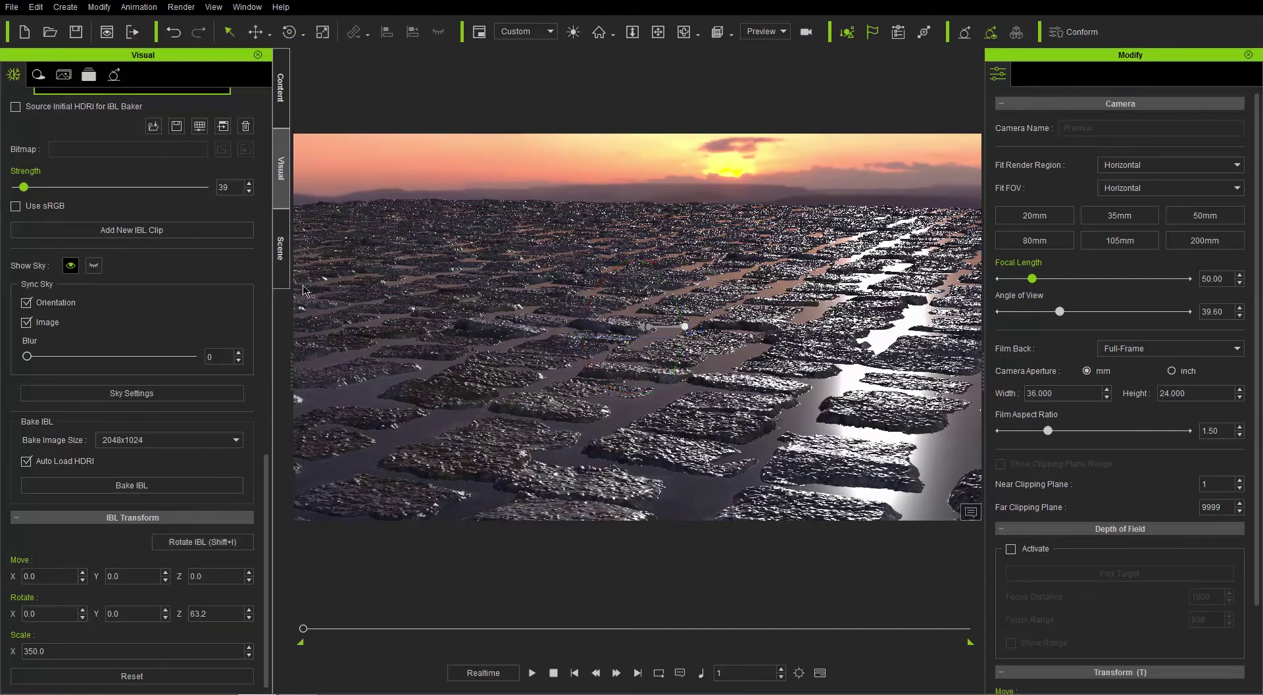
# Rotate the Key directional light to X 71.399, Y 307.234, Z 303.347, aligning its wet reflection with the setting sun
pyautogui.click(282, 257)
pyautogui.click(16, 179)
pyautogui.click(66, 193)
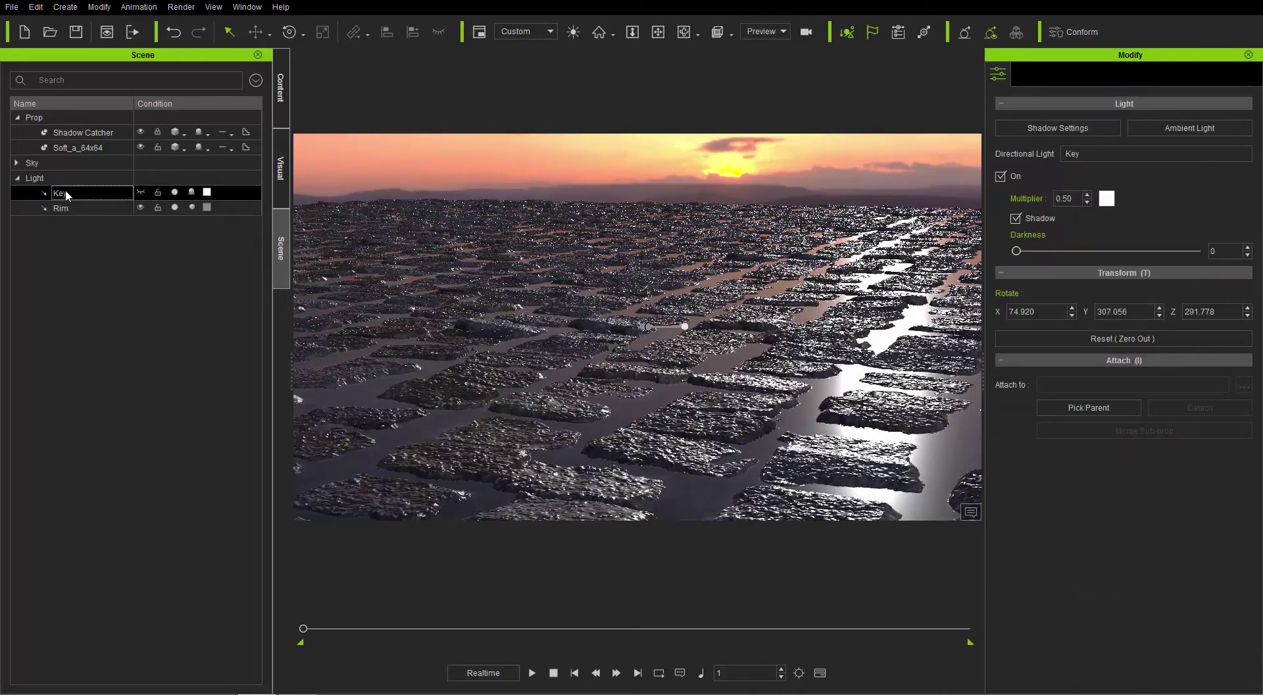
pyautogui.press('e')
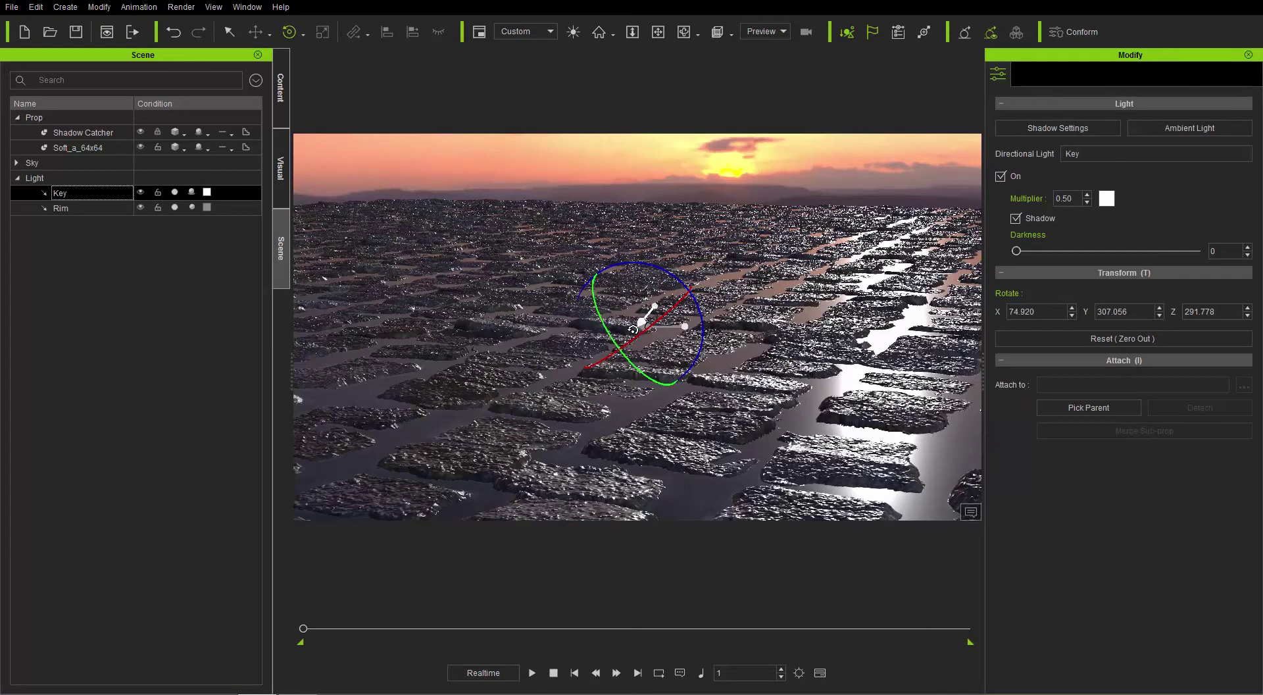
pyautogui.moveTo(643, 327); pyautogui.dragTo(632, 303)
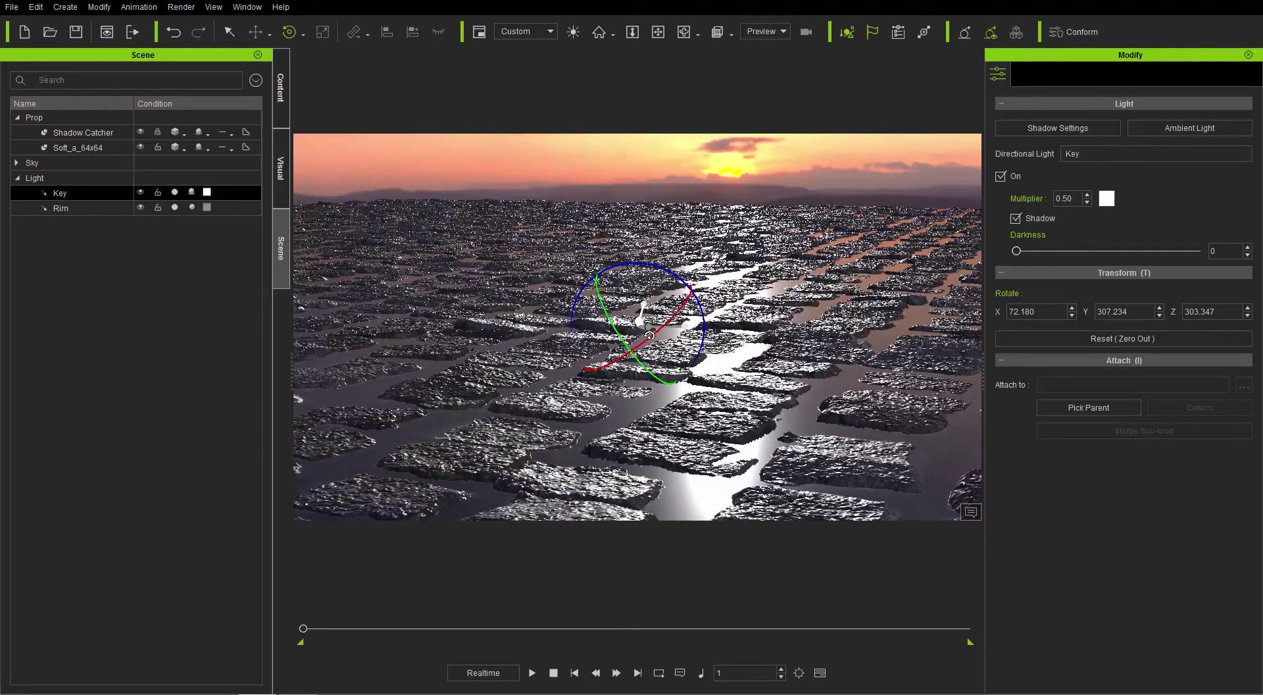
pyautogui.moveTo(649, 335); pyautogui.dragTo(650, 338)
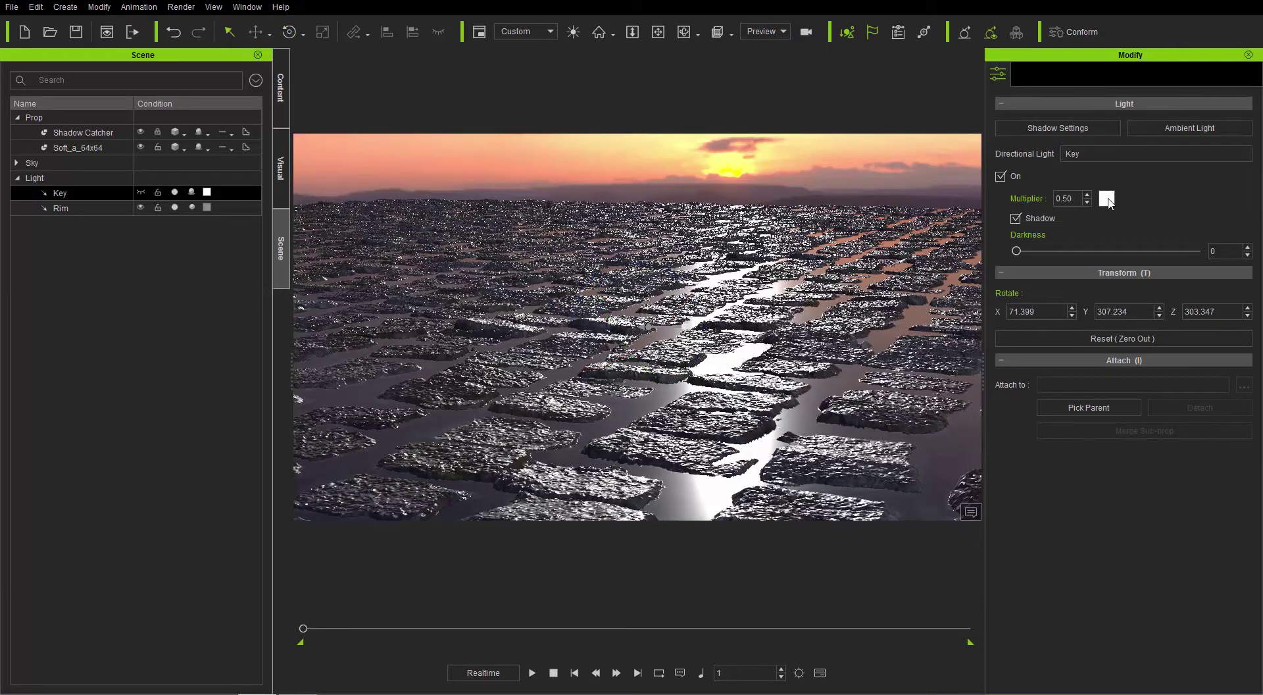
# Tint the Key light a warm sunset orange, #ffa75a
pyautogui.click(1107, 199)
pyautogui.moveTo(732, 305); pyautogui.dragTo(740, 282)
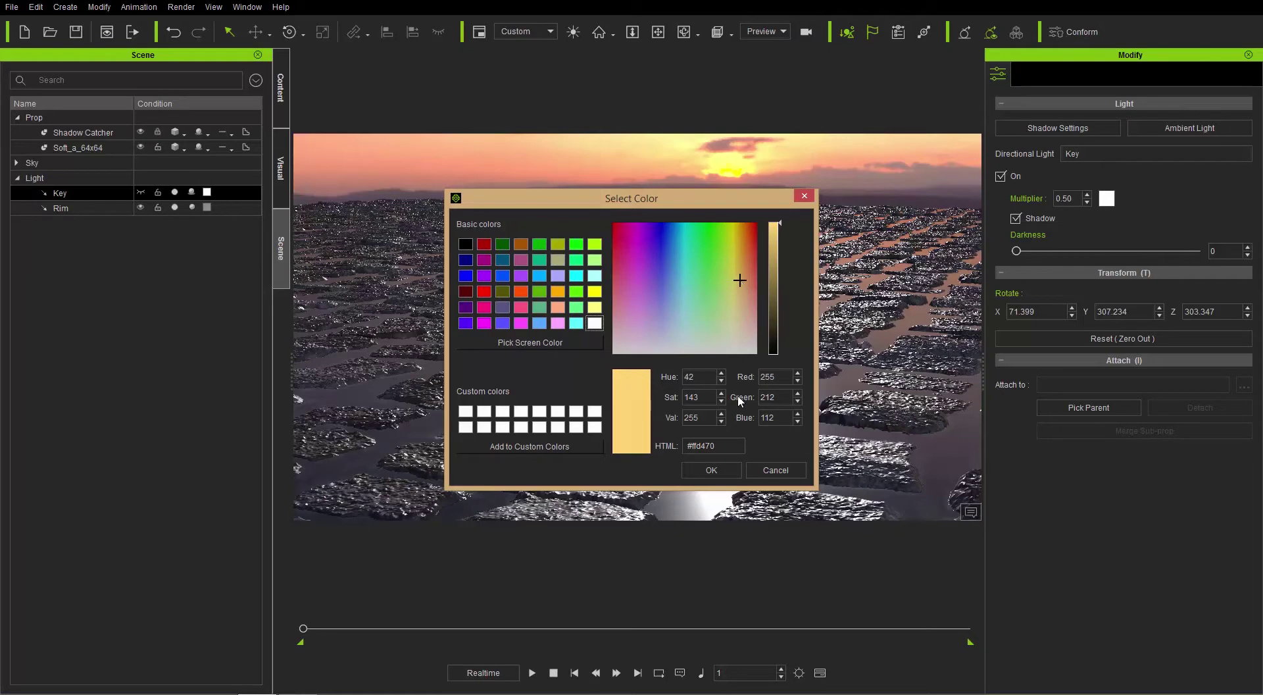
pyautogui.click(720, 470)
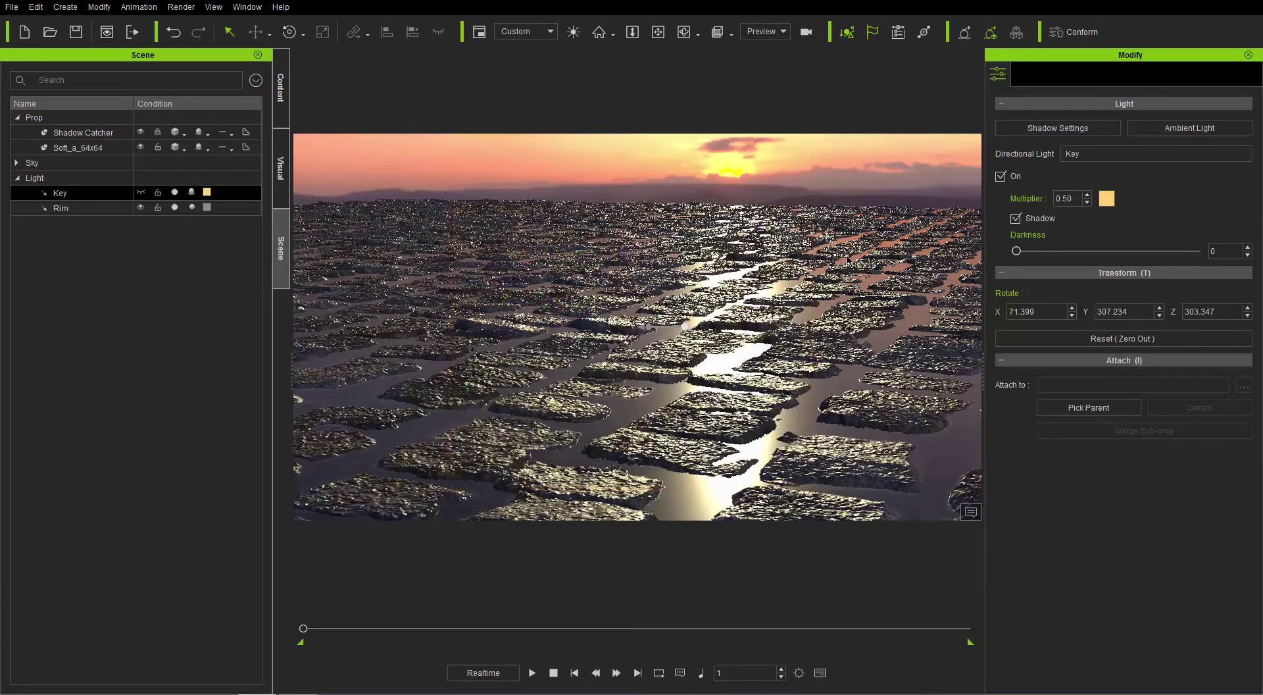
pyautogui.click(1105, 199)
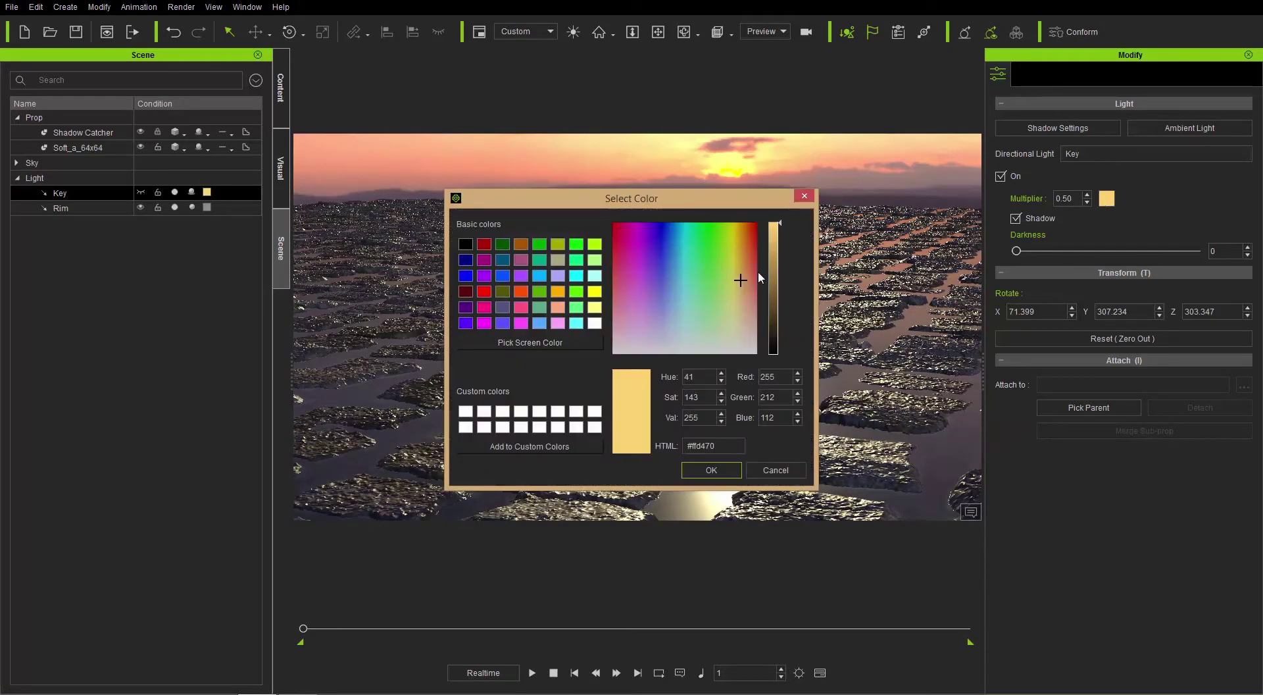
pyautogui.moveTo(739, 278); pyautogui.dragTo(745, 271)
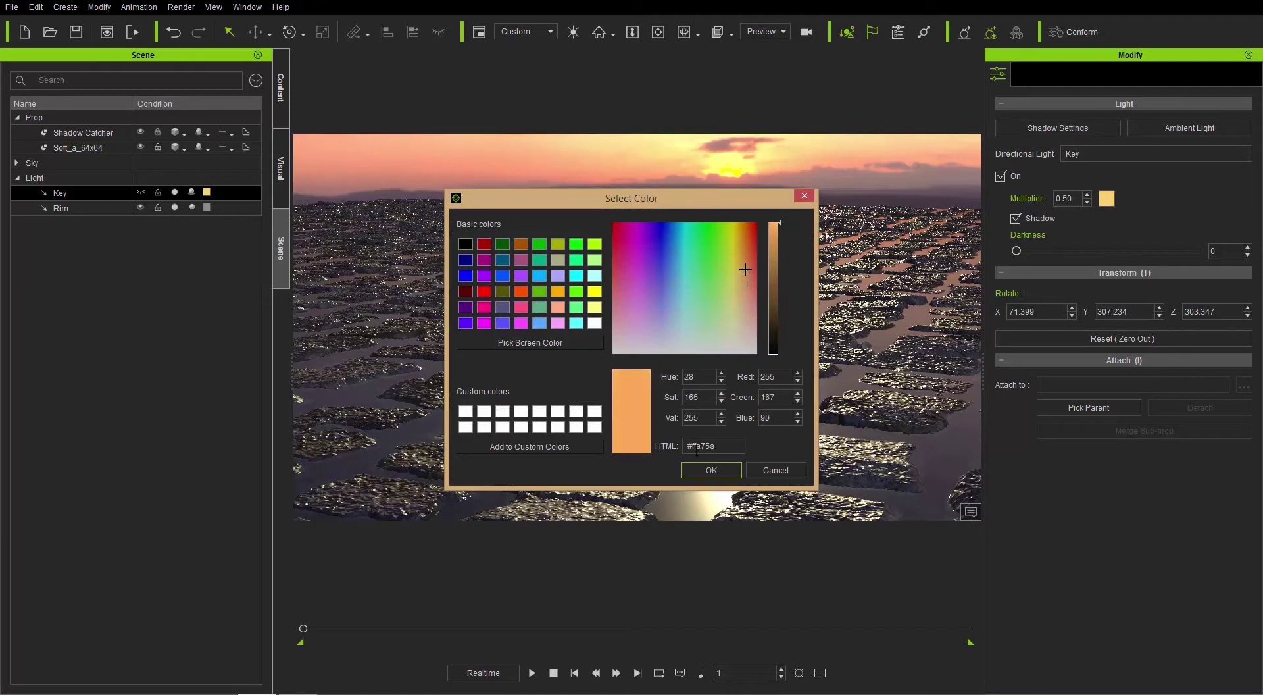
pyautogui.click(712, 469)
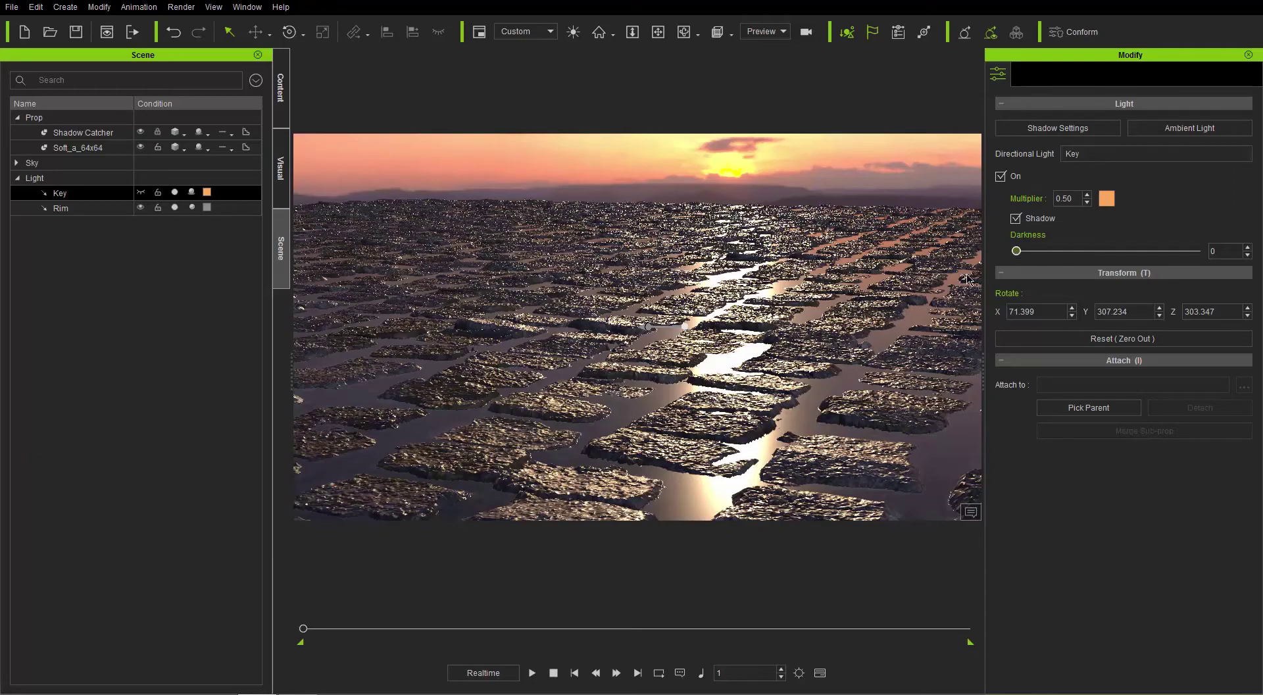
# Raise the Key light's shadow Darkness to 100
pyautogui.scroll(4, 808, 391)
pyautogui.scroll(-4, 798, 381)
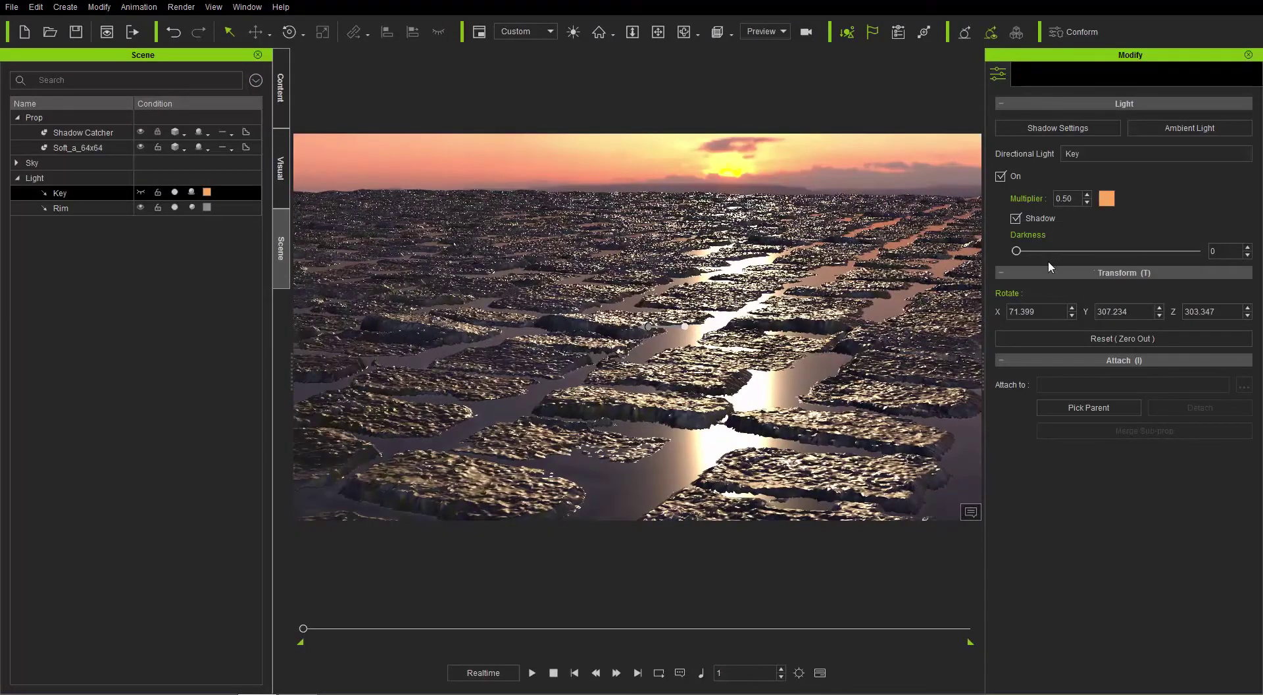
pyautogui.moveTo(1017, 251); pyautogui.dragTo(1043, 252)
pyautogui.moveTo(1131, 250); pyautogui.dragTo(1230, 246)
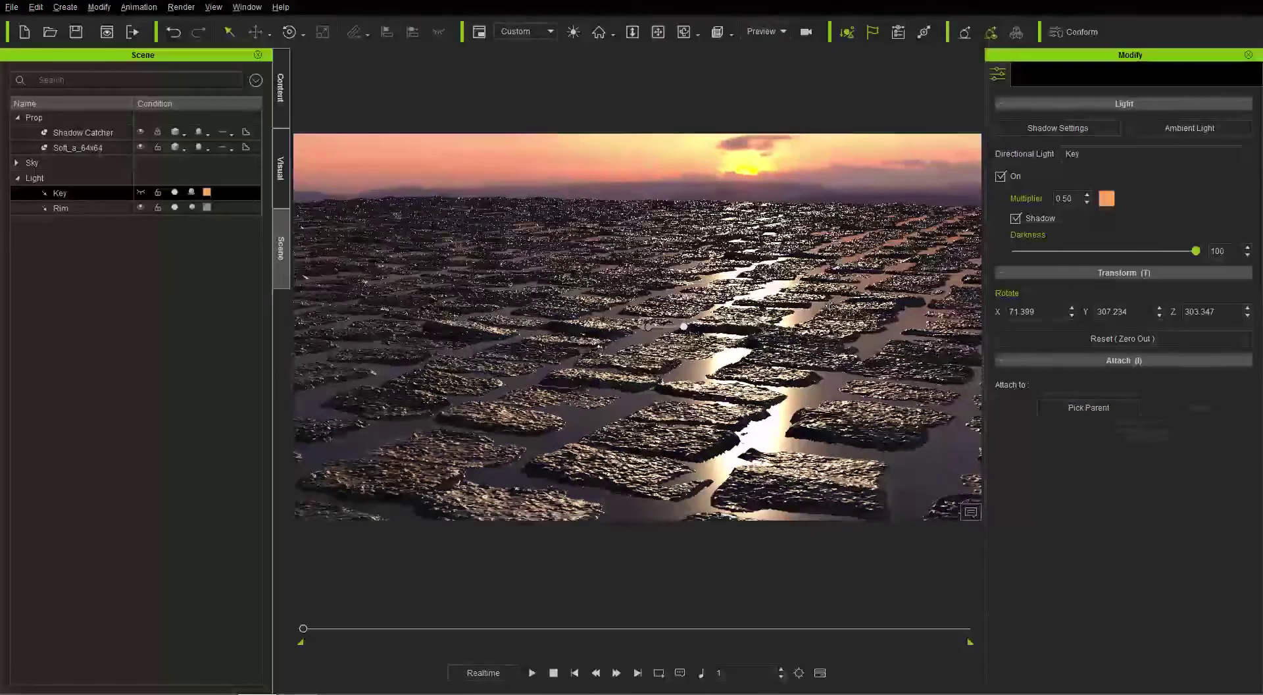
# Enable the HDR effect and set its Brightness Threshold to 191 and Bloom Scale to 0
pyautogui.click(284, 173)
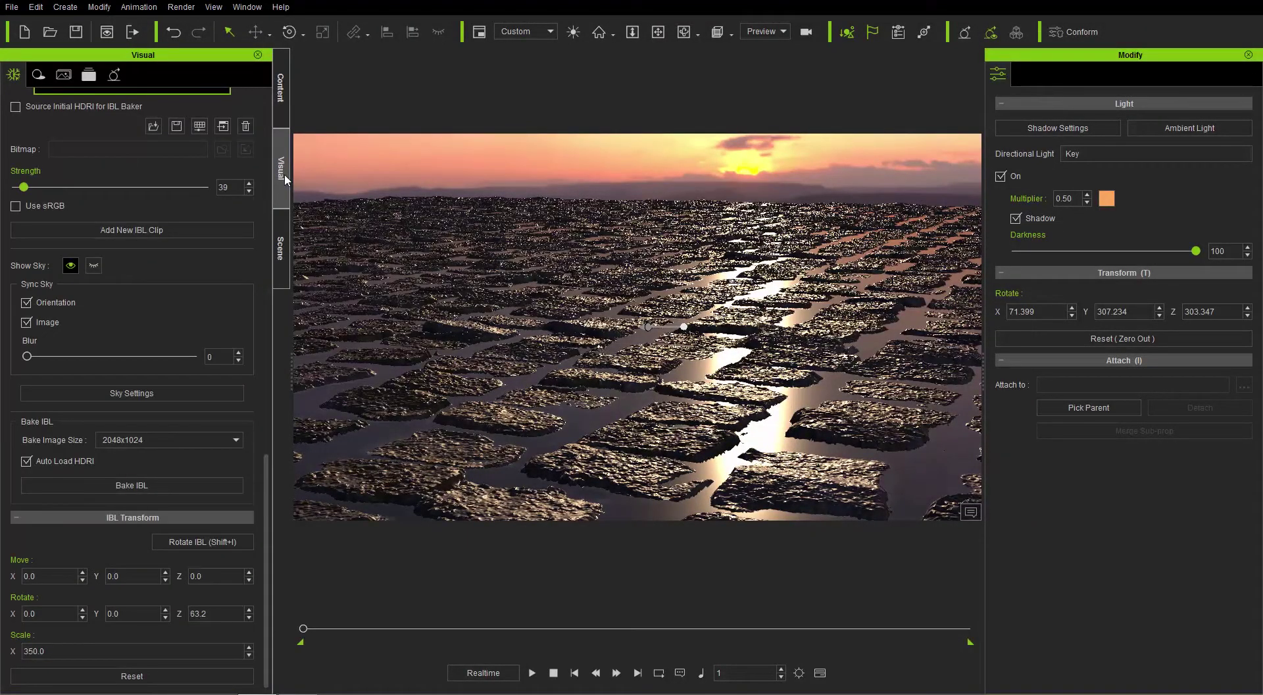
pyautogui.moveTo(264, 484); pyautogui.dragTo(265, 125)
pyautogui.click(16, 532)
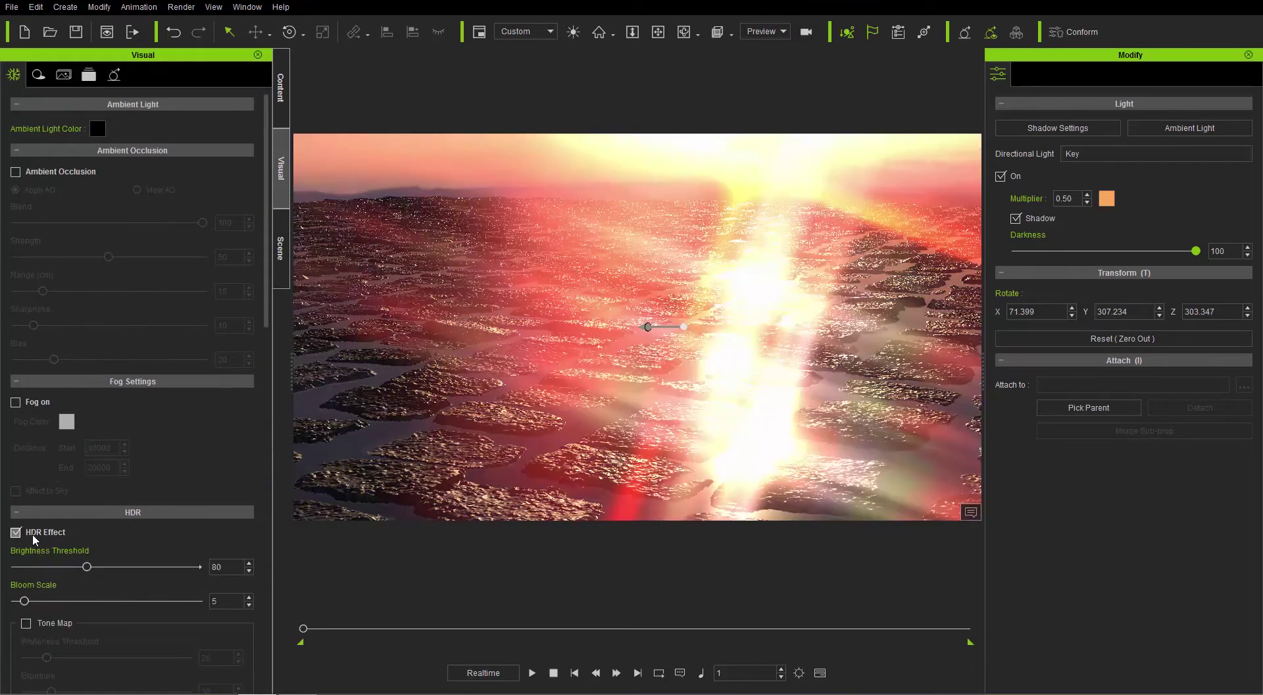
pyautogui.moveTo(265, 308); pyautogui.dragTo(265, 457)
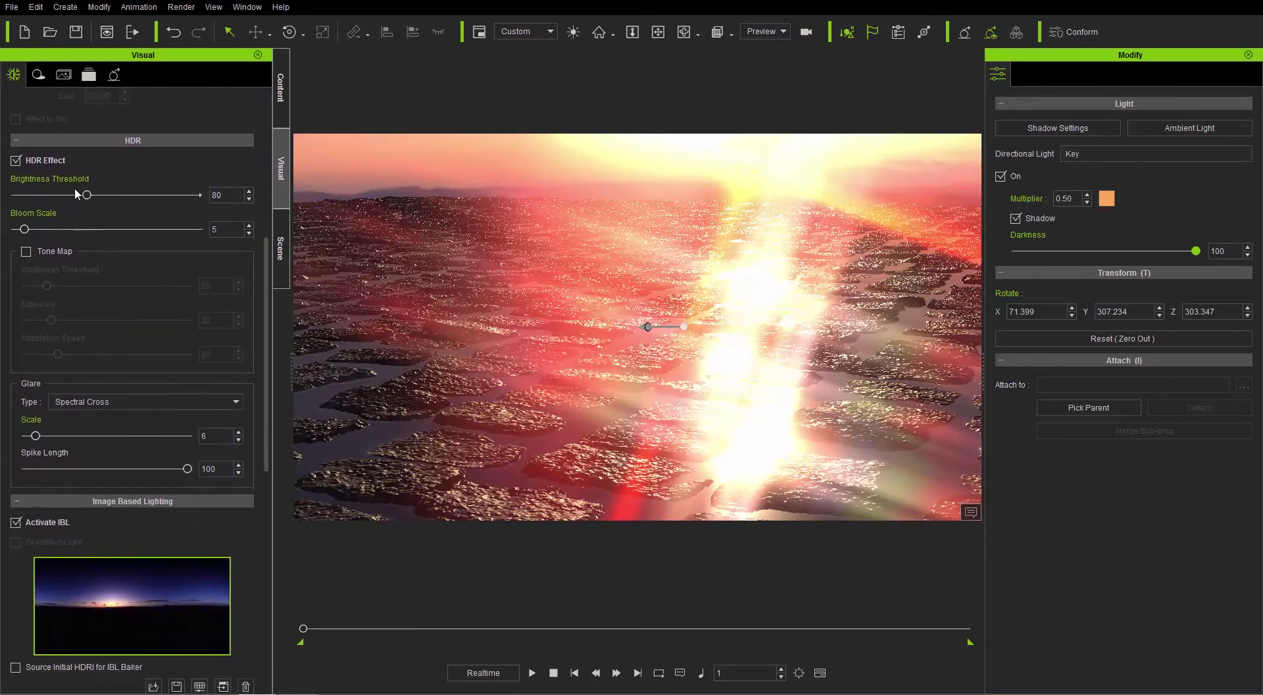
pyautogui.moveTo(88, 196); pyautogui.dragTo(185, 199)
pyautogui.moveTo(27, 230); pyautogui.dragTo(13, 235)
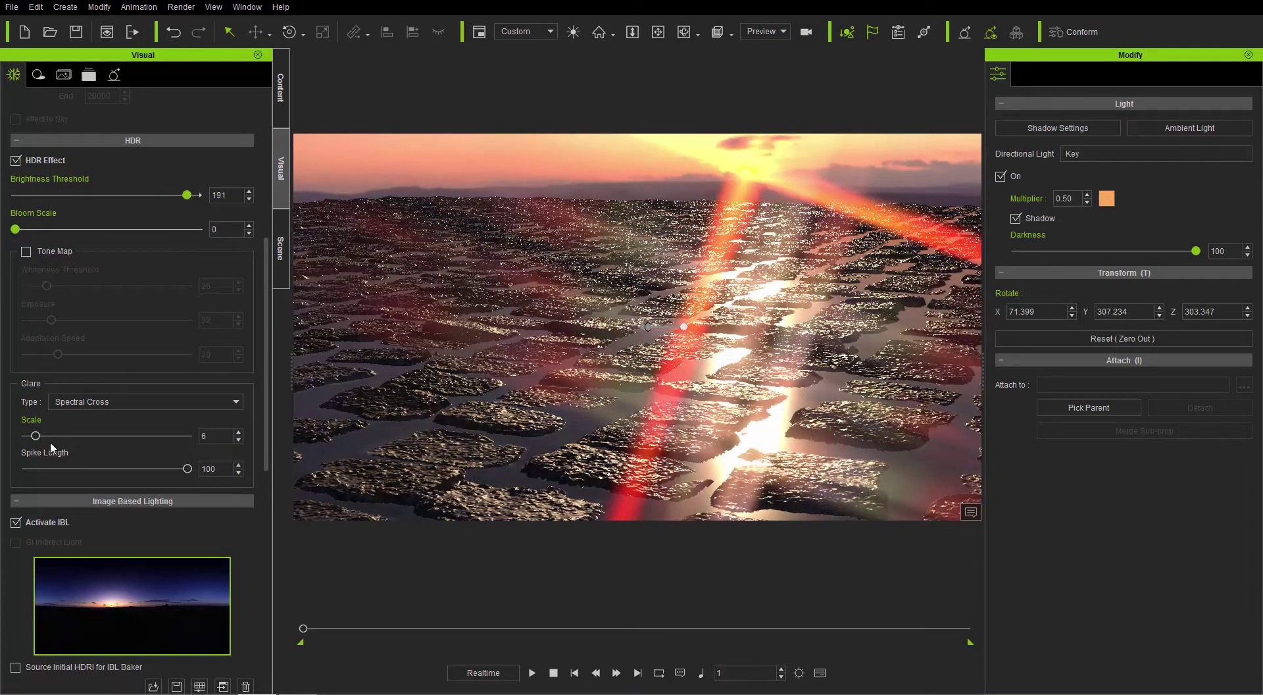
# Reduce the Spectral Cross glare to Scale 1 with a short Spike Length of about 8
pyautogui.moveTo(37, 440); pyautogui.dragTo(33, 440)
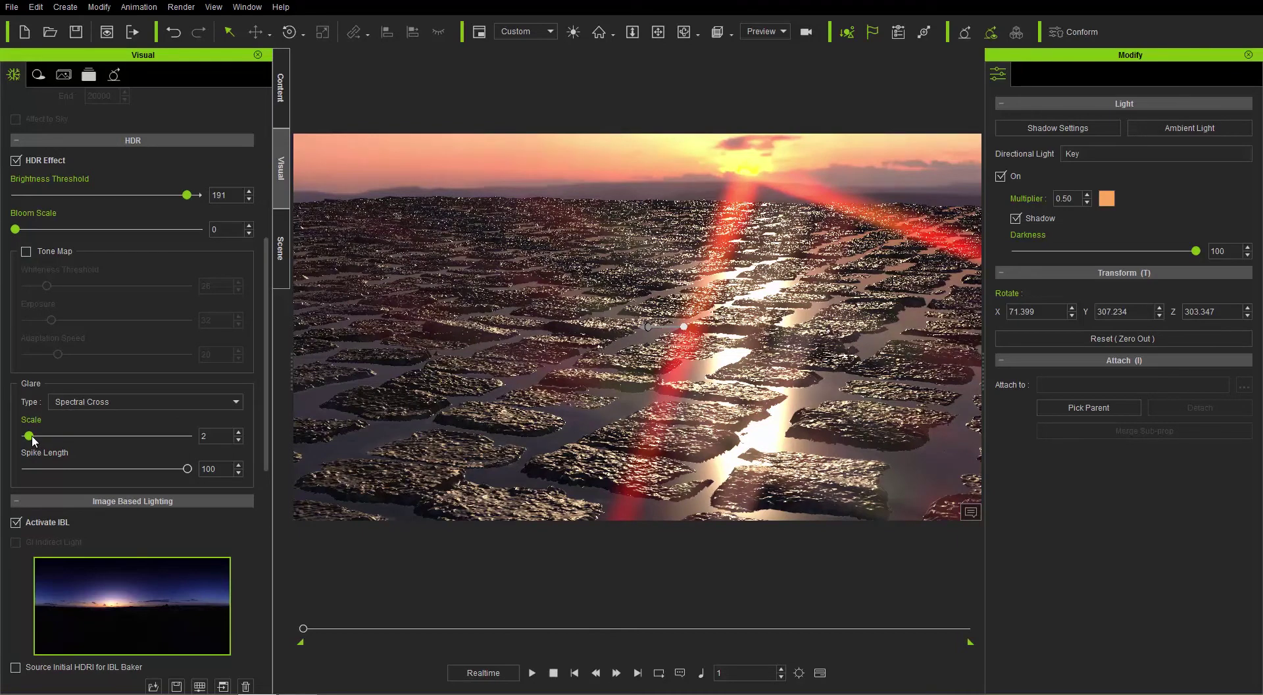
pyautogui.moveTo(184, 468)
pyautogui.mouseDown()
pyautogui.moveTo(22, 484)
pyautogui.moveTo(37, 477)
pyautogui.moveTo(34, 435)
pyautogui.moveTo(27, 445)
pyautogui.mouseUp()
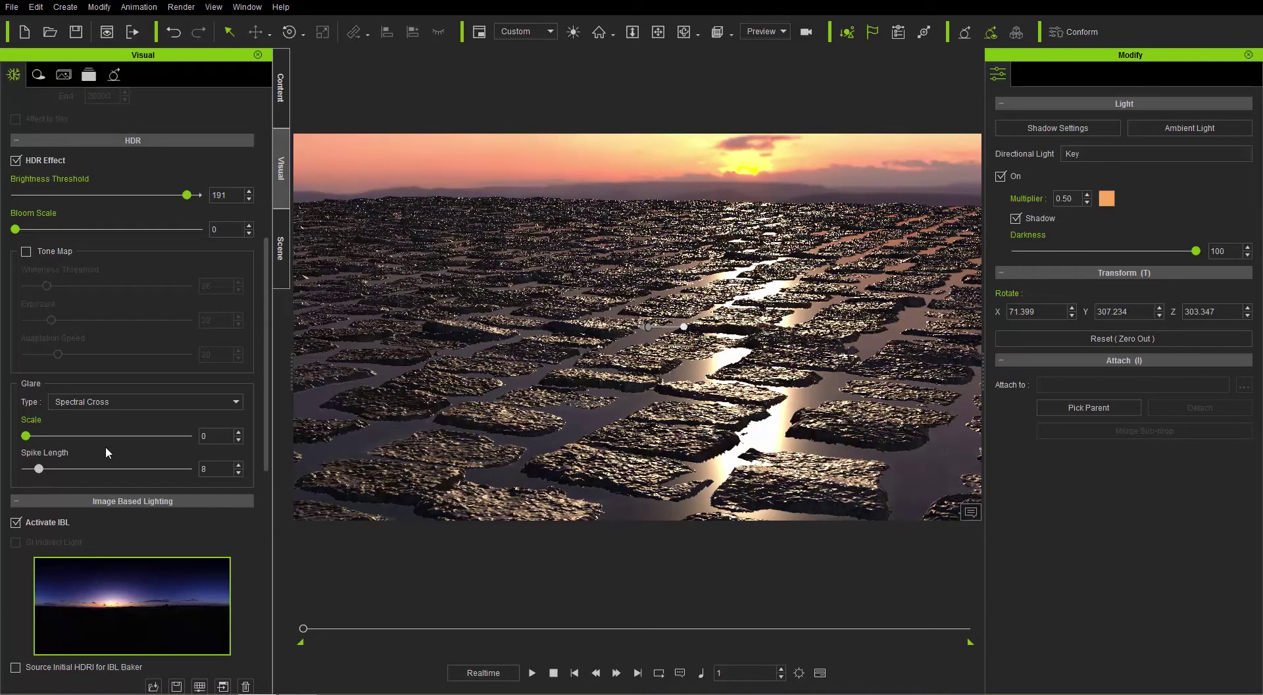
pyautogui.click(238, 431)
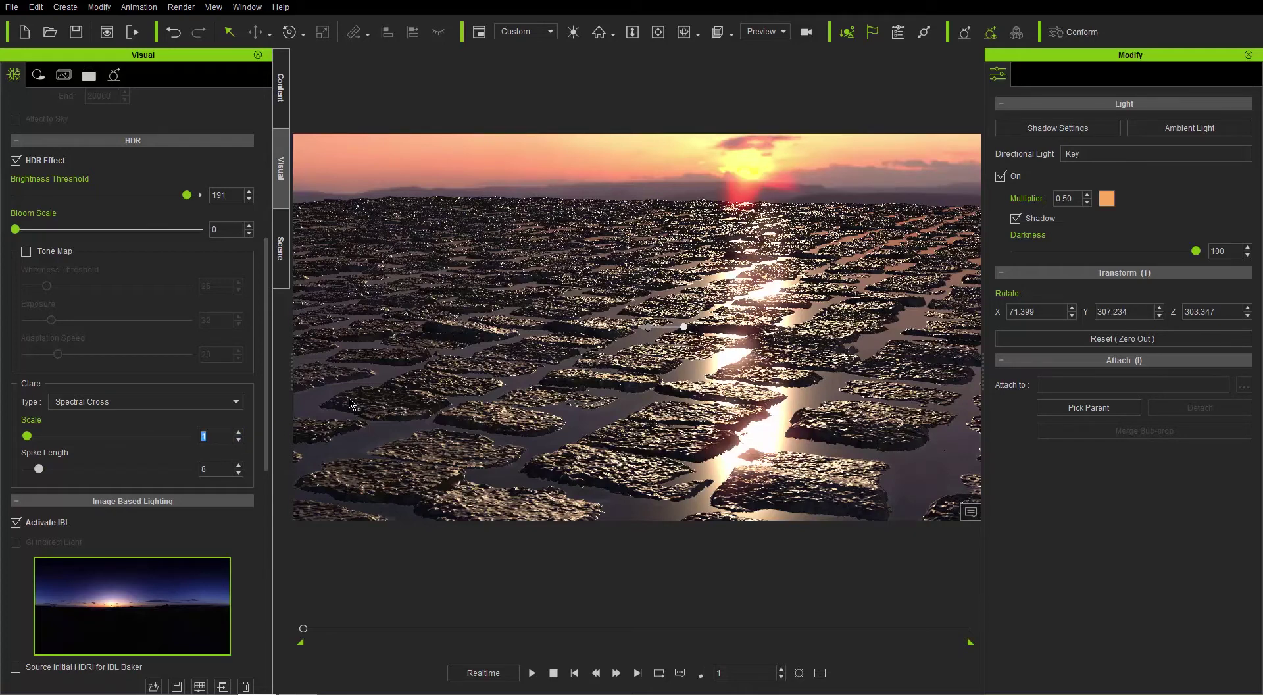
pyautogui.click(239, 473)
pyautogui.moveTo(659, 363); pyautogui.dragTo(691, 358, button='right')
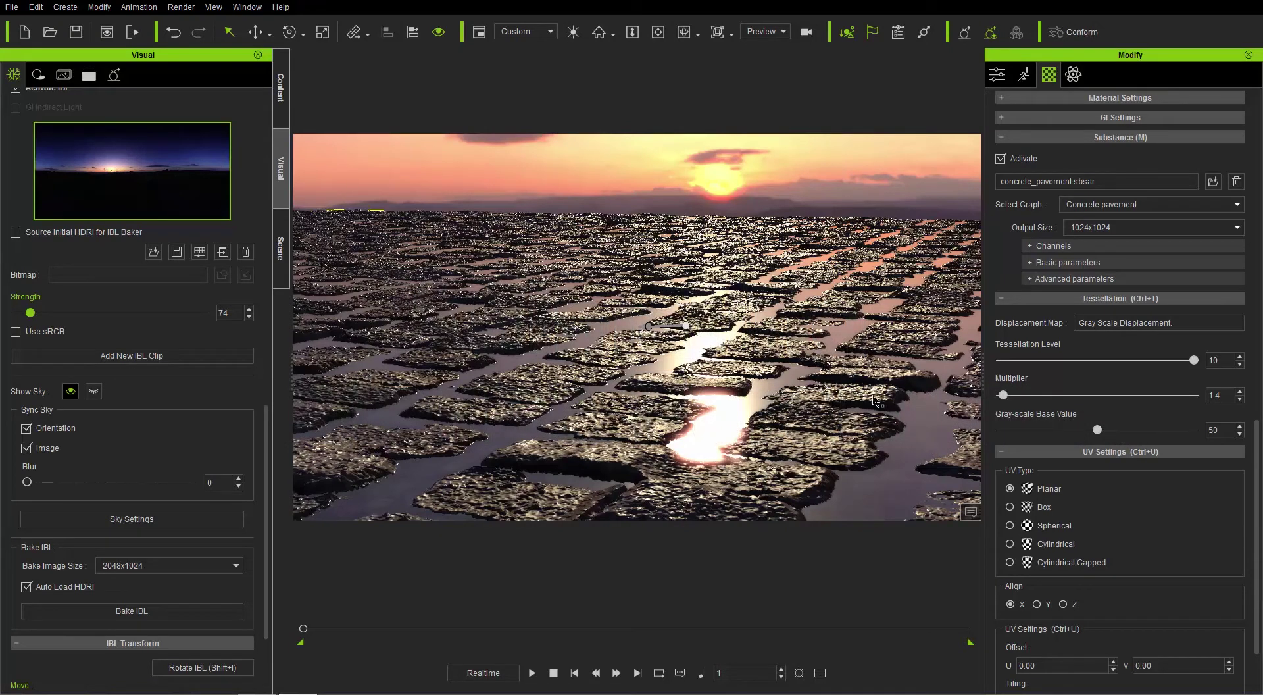
# Add the RoughGrass plant from the Tree prop templates onto the pavement
pyautogui.click(282, 95)
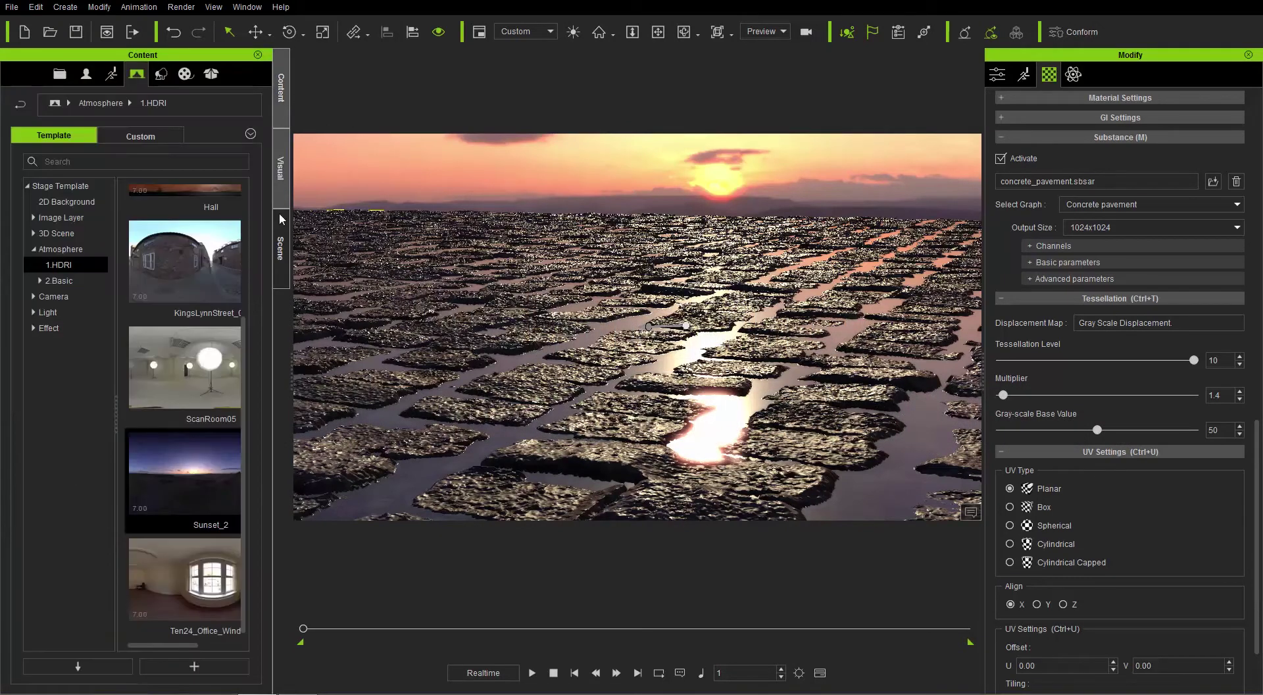
pyautogui.click(280, 244)
pyautogui.click(279, 92)
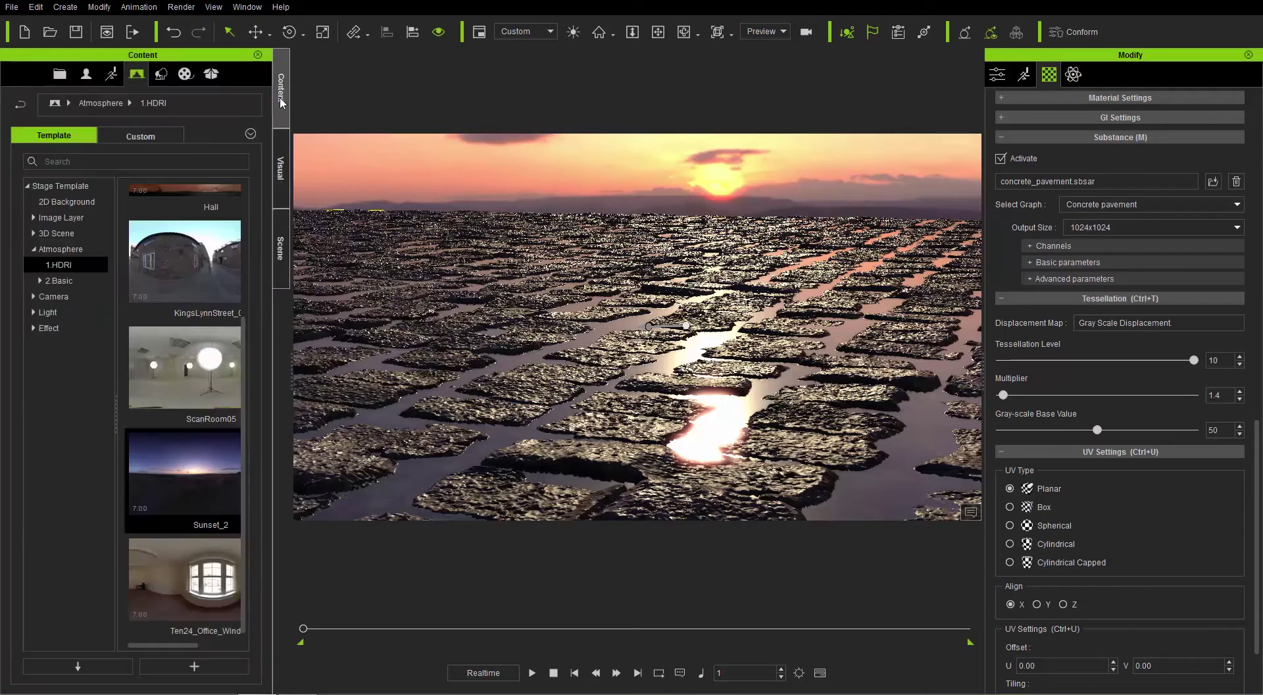
pyautogui.click(162, 74)
pyautogui.scroll(-2, 85, 460)
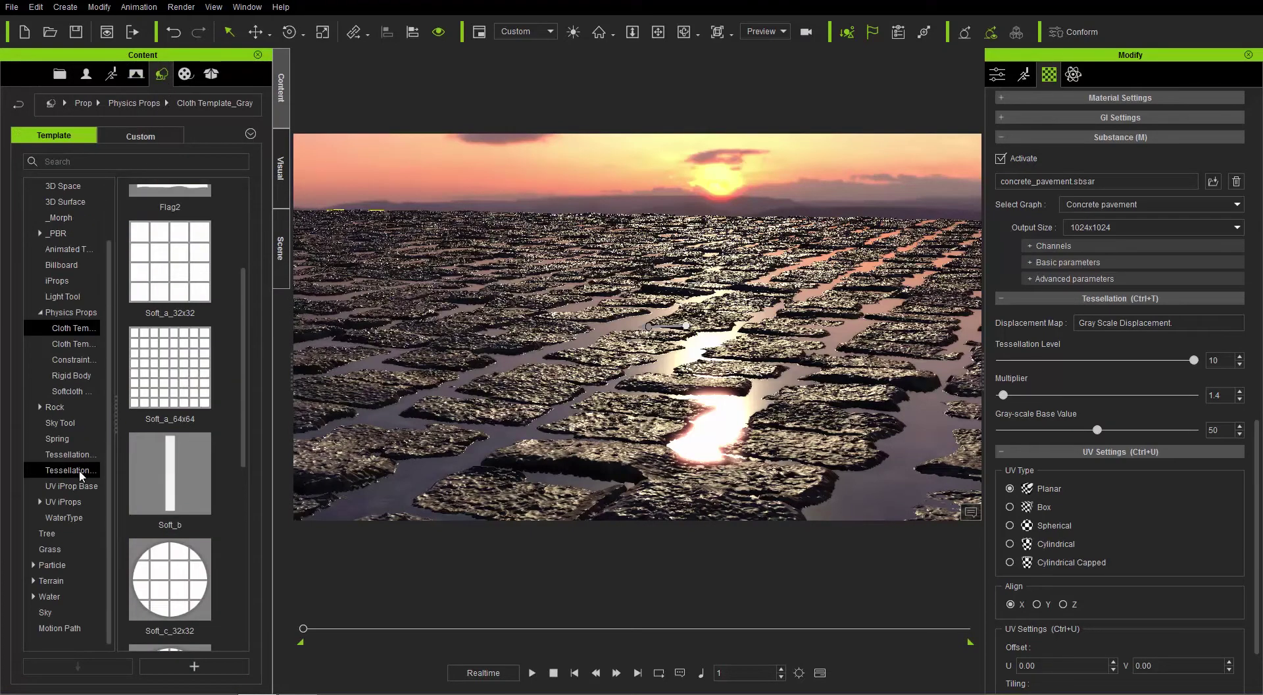
pyautogui.click(47, 533)
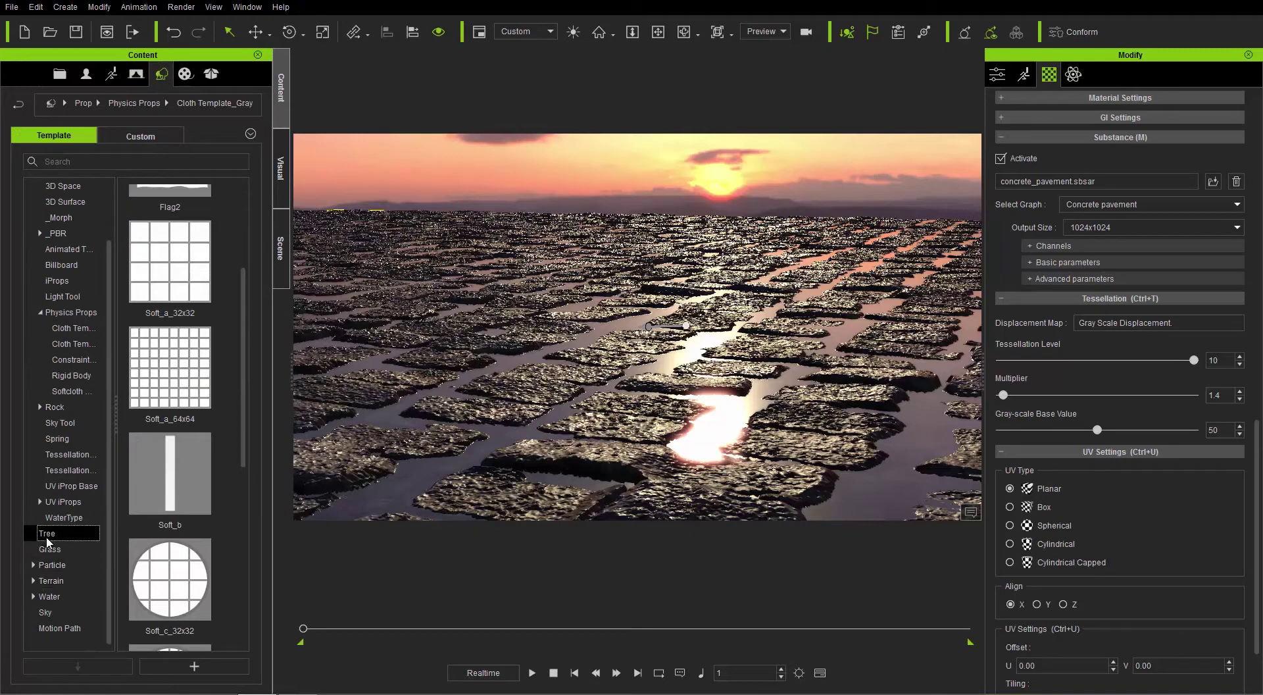
pyautogui.moveTo(242, 275); pyautogui.dragTo(250, 534)
pyautogui.moveTo(179, 394); pyautogui.dragTo(560, 386)
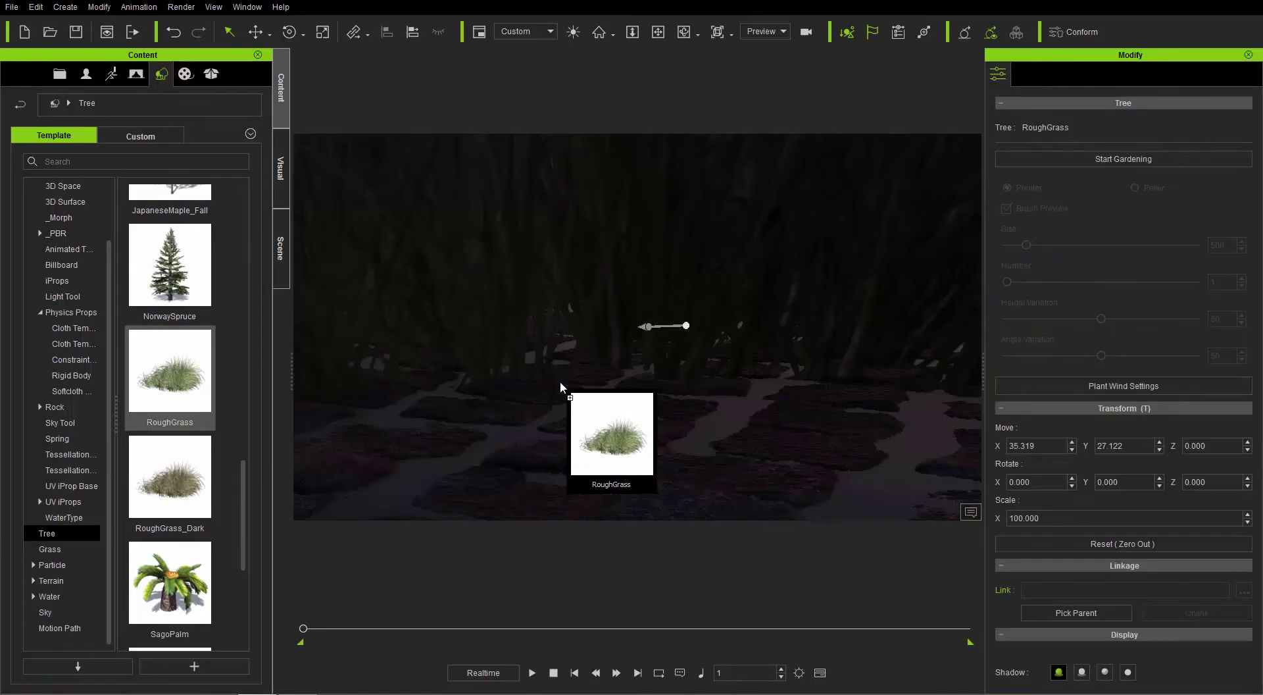
# Scale the RoughGrass down to 15.449 and move it beside the sun's reflection, to about X 43.838, Y 24.424
pyautogui.press('r')
pyautogui.moveTo(560, 380); pyautogui.dragTo(426, 604)
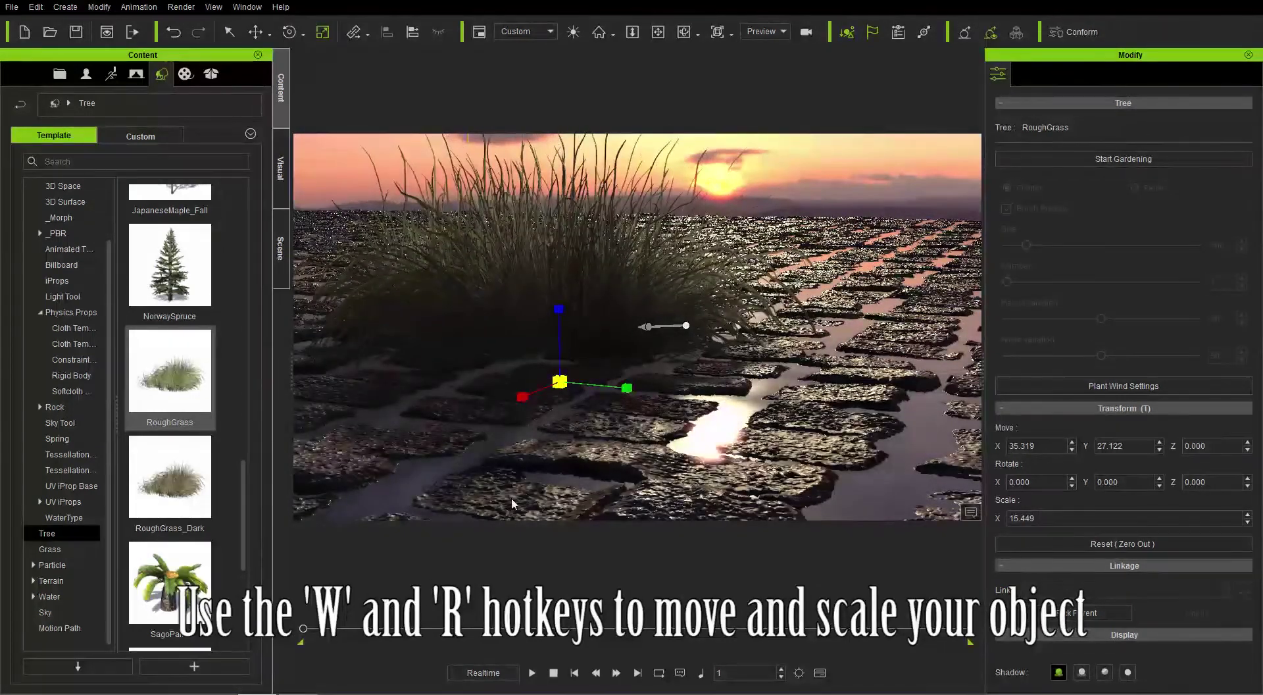
pyautogui.press('w')
pyautogui.moveTo(565, 388); pyautogui.dragTo(391, 426)
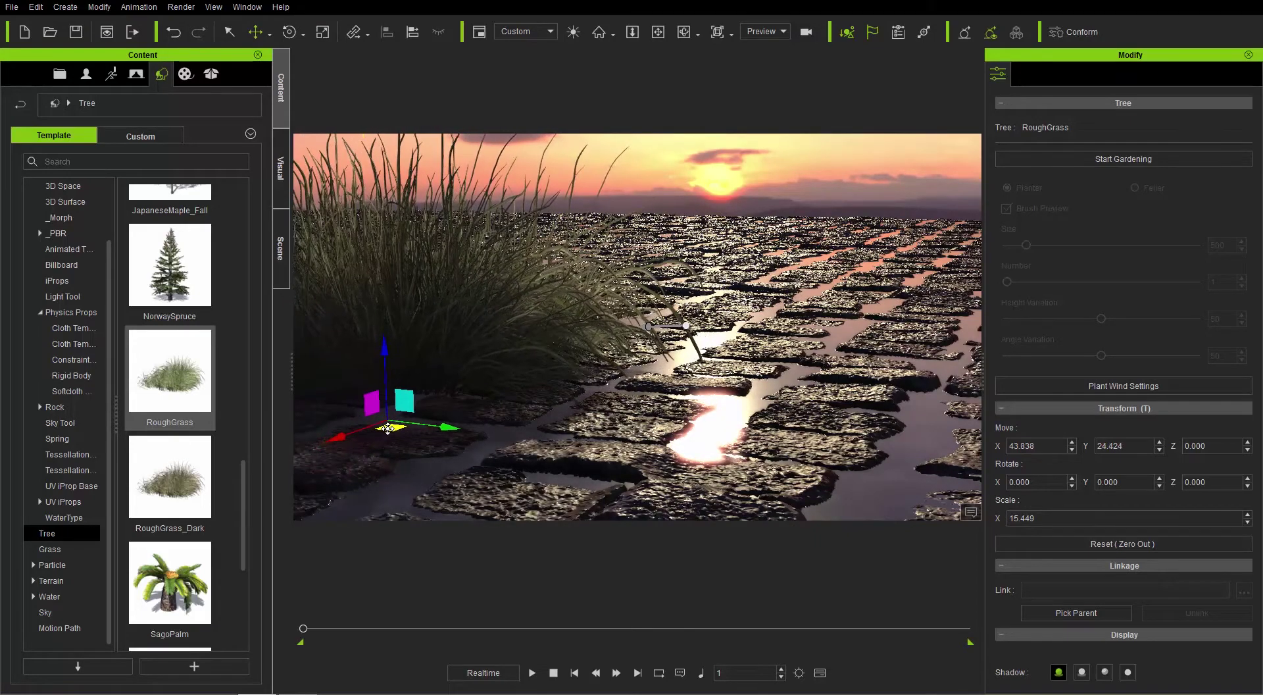
# Lower the pavement's Water Level to 0.16 in the Substance advanced parameters
pyautogui.click(800, 395)
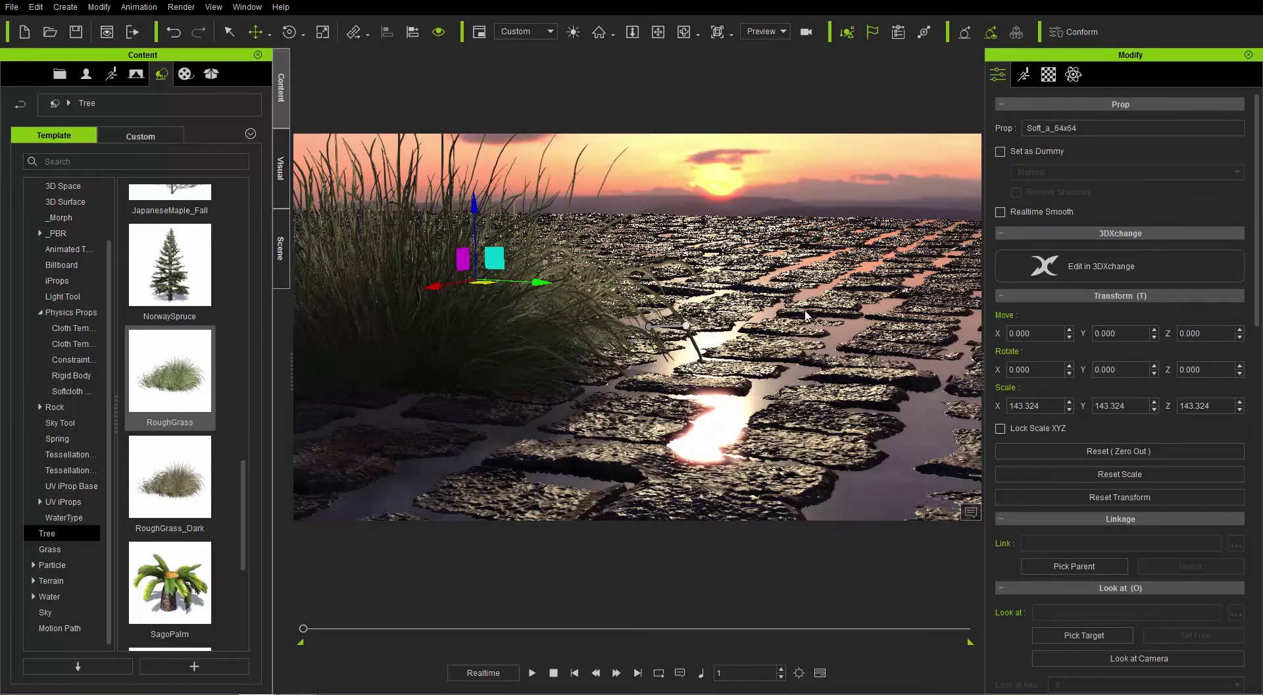
pyautogui.click(1049, 74)
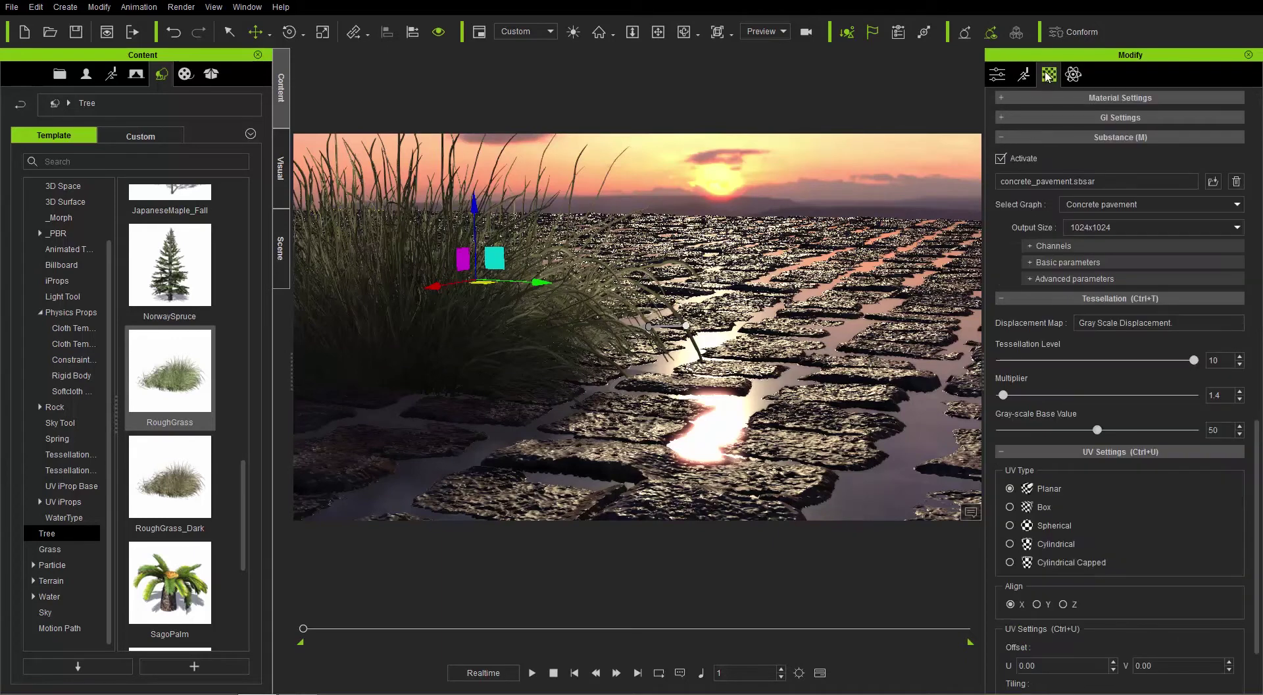
pyautogui.click(1090, 279)
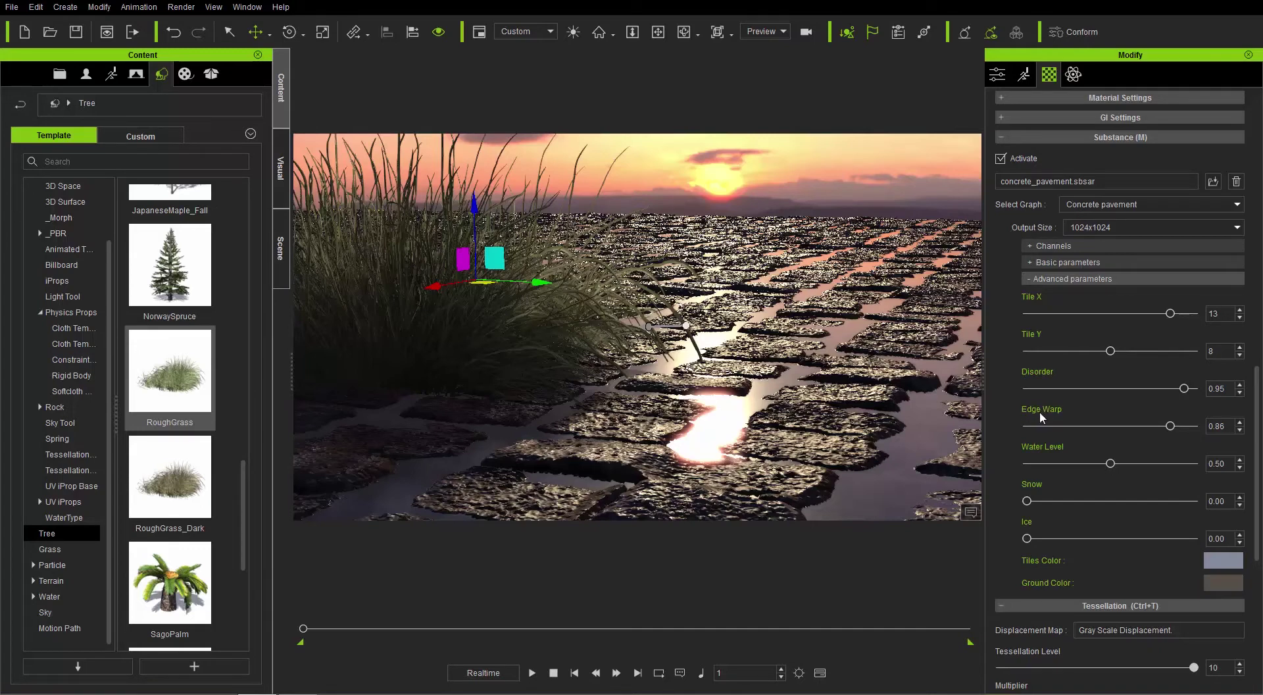
pyautogui.moveTo(1106, 464); pyautogui.dragTo(1050, 467)
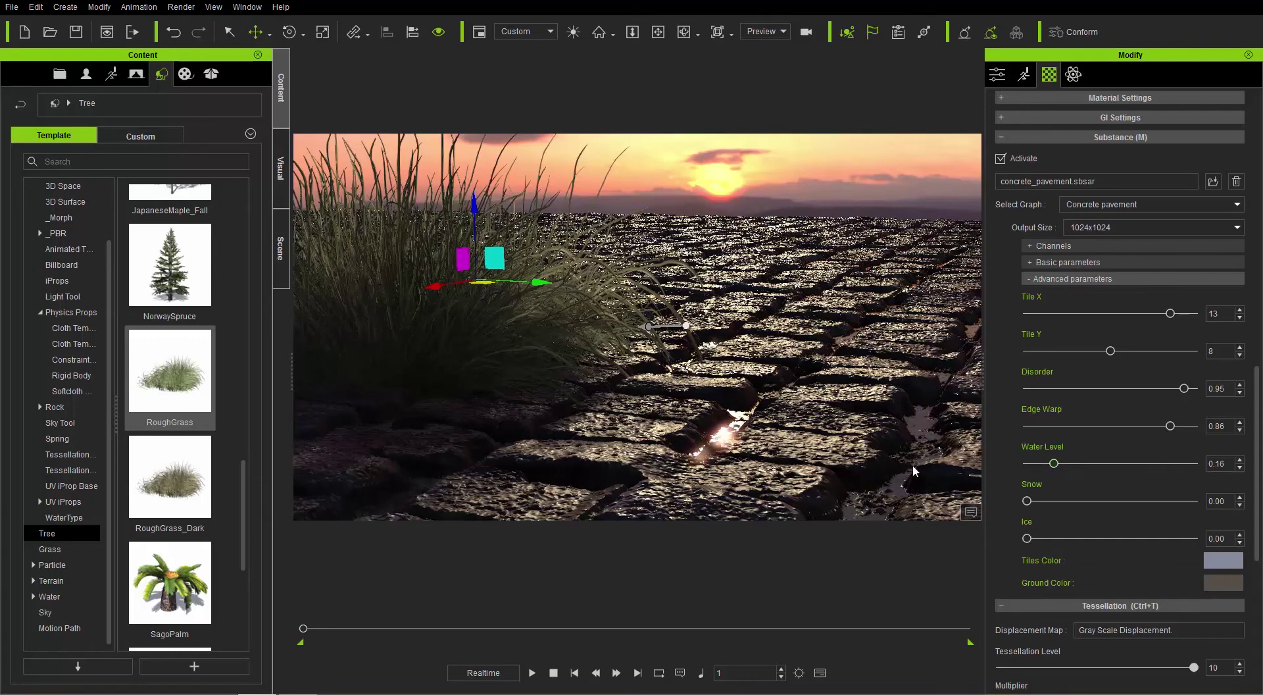
# Go to frame 580 and show the Substance track with its root node for Soft_a_64x64 in the timeline
pyautogui.moveTo(341, 626); pyautogui.dragTo(375, 626)
pyautogui.moveTo(464, 623); pyautogui.dragTo(505, 623)
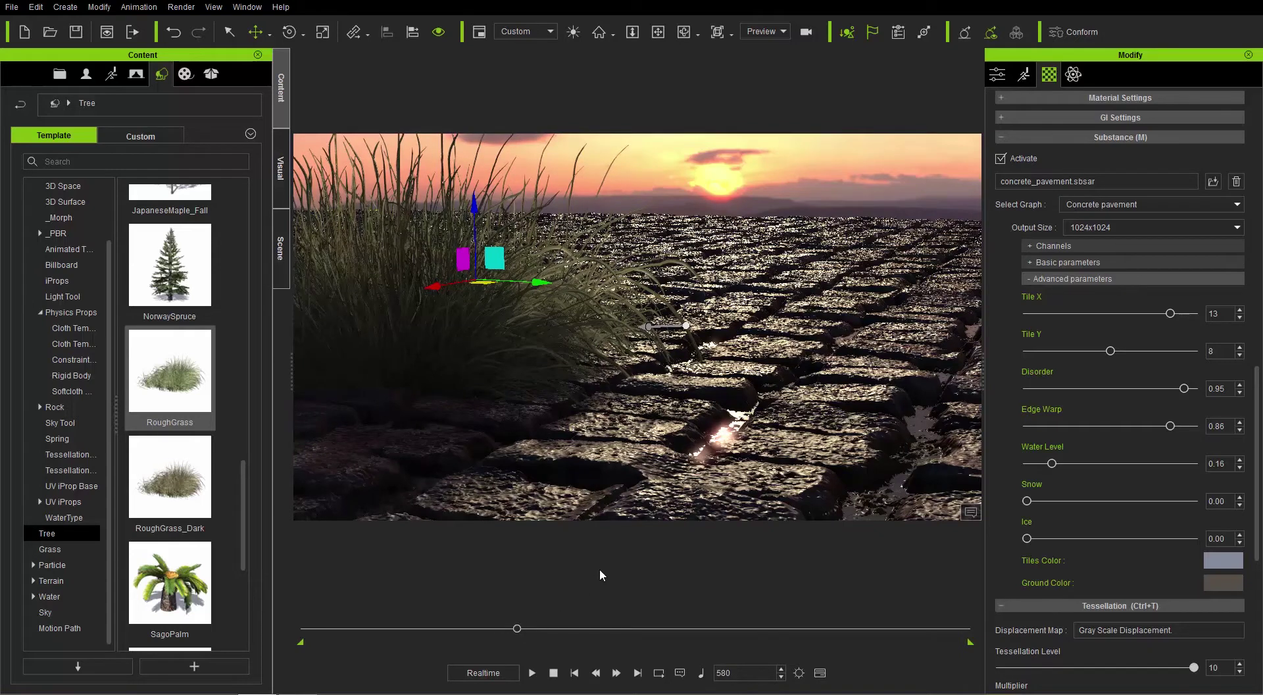
pyautogui.press('F3')
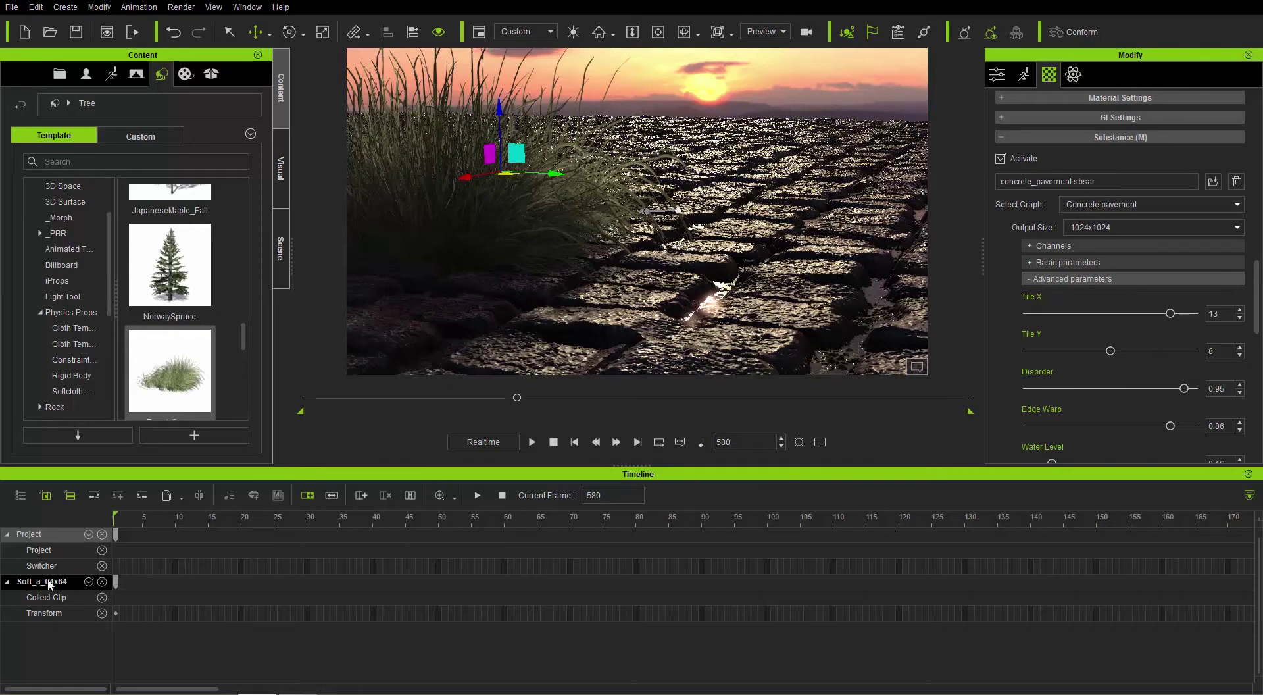
pyautogui.click(88, 581)
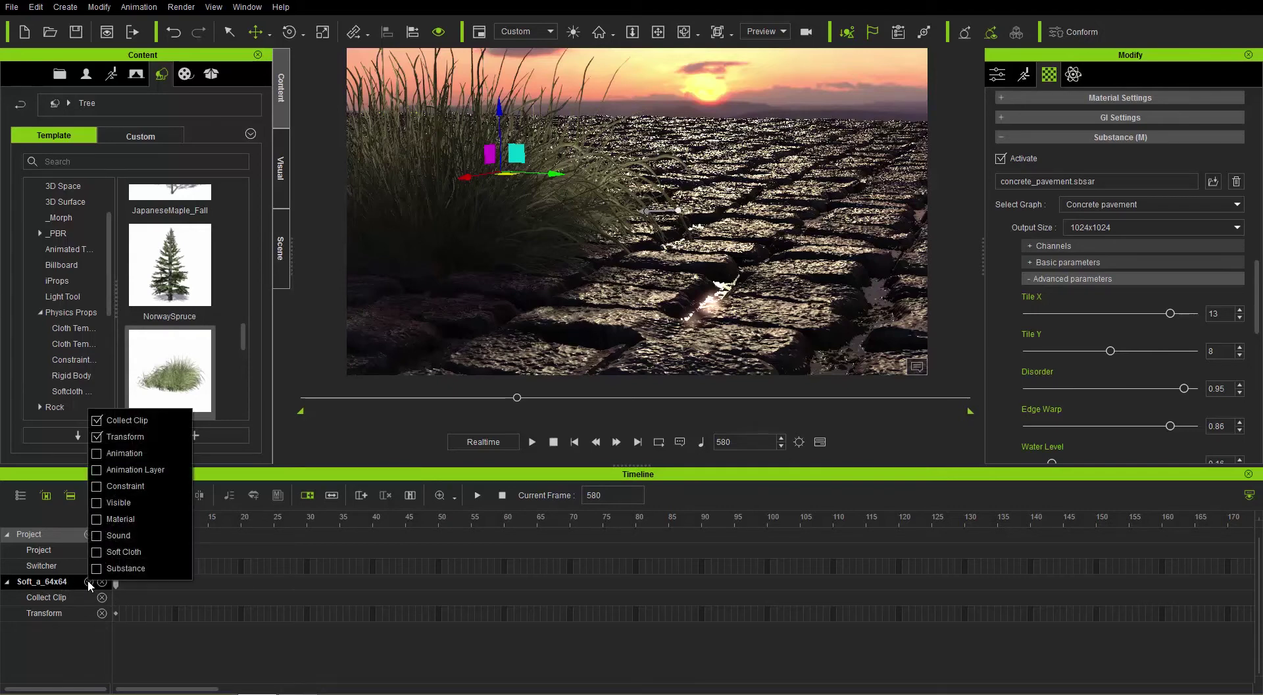
pyautogui.click(97, 568)
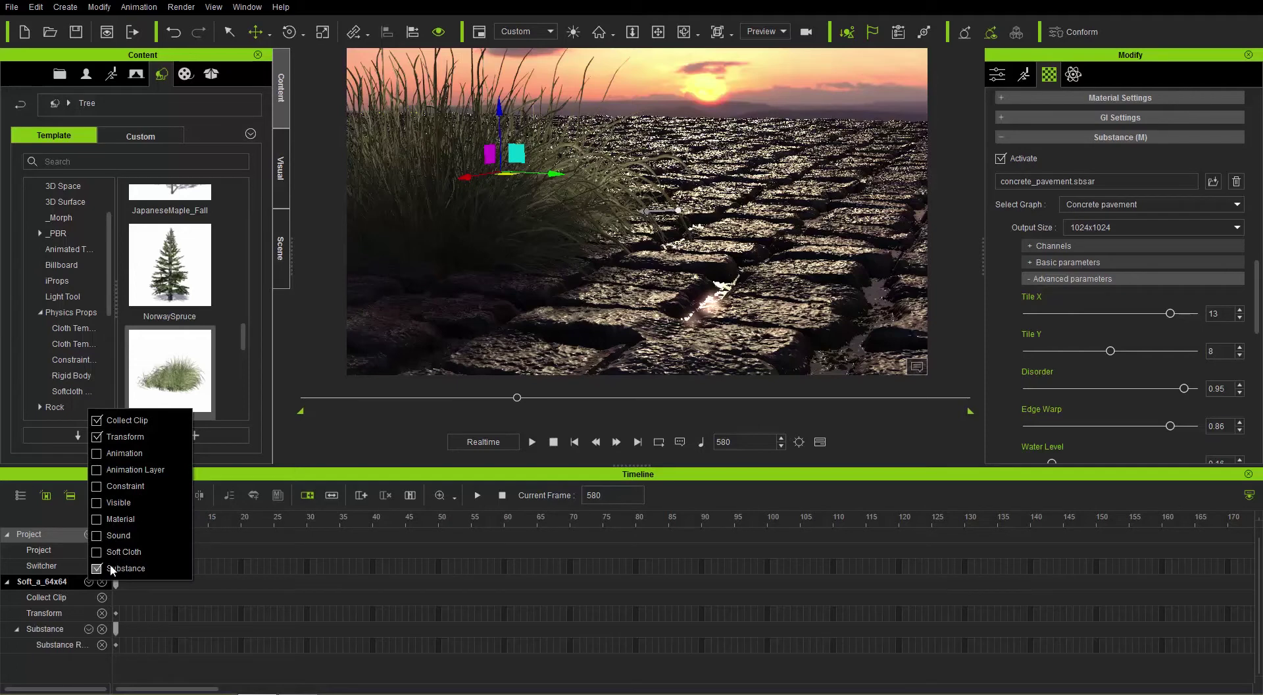
pyautogui.click(242, 478)
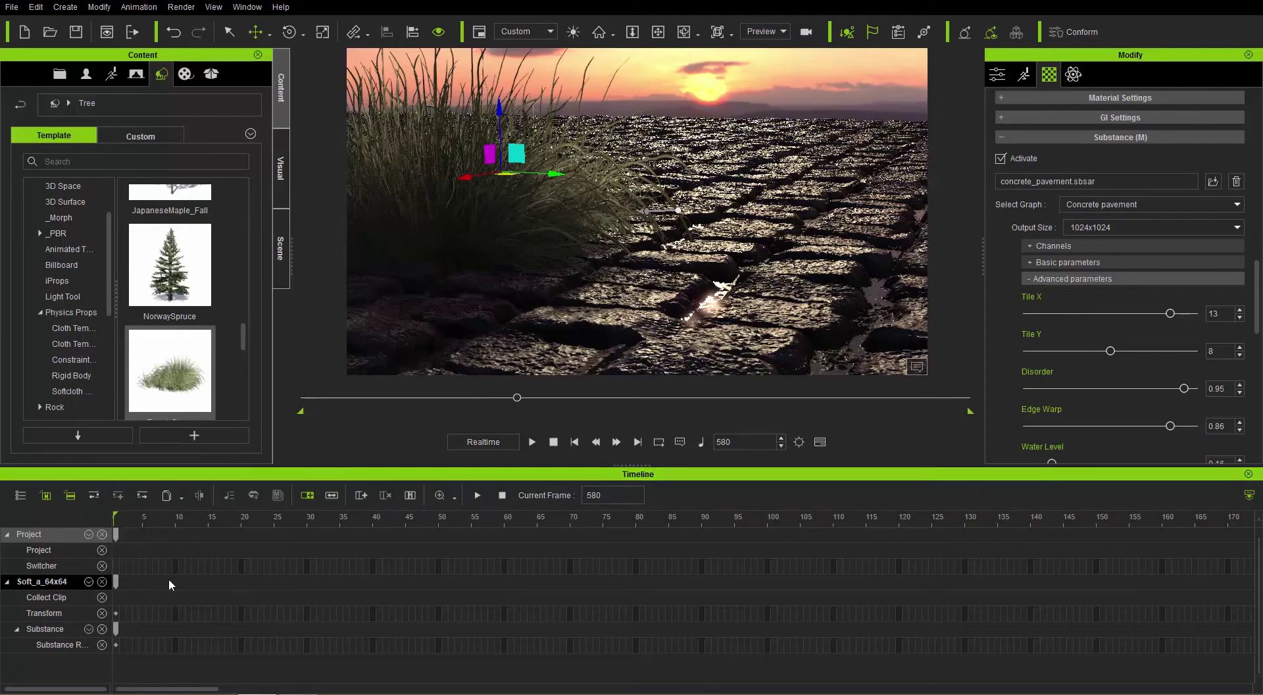
pyautogui.click(21, 630)
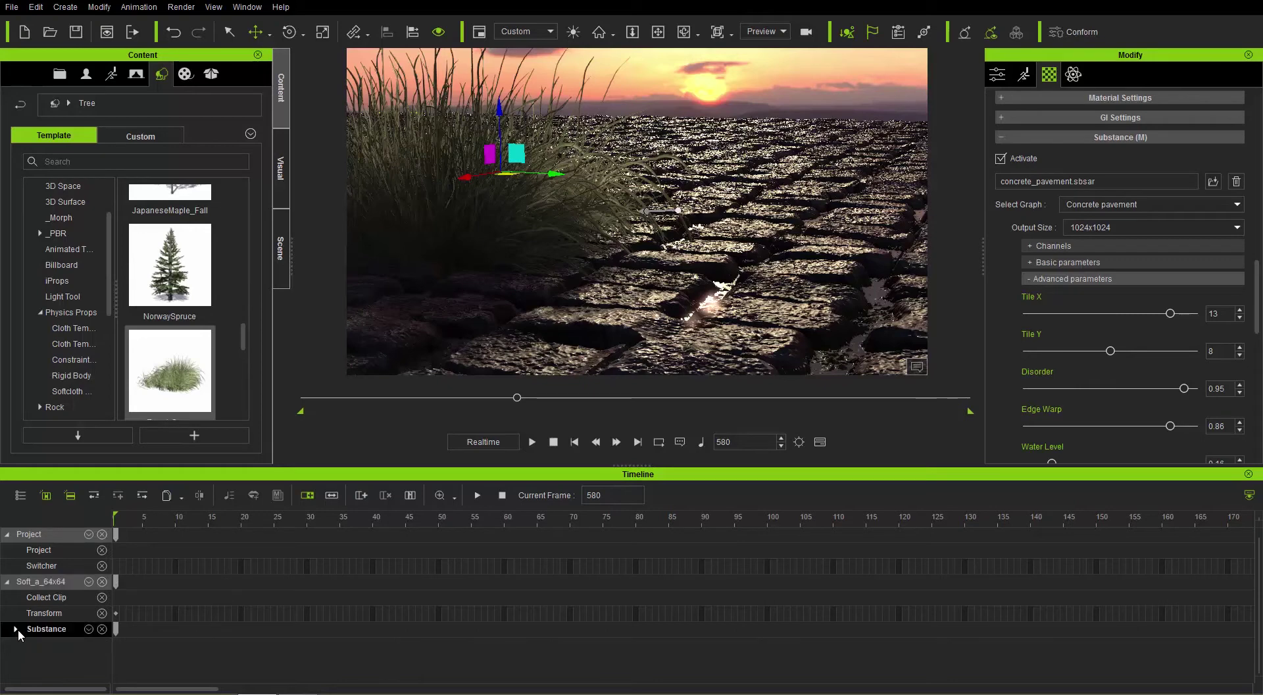
pyautogui.click(88, 629)
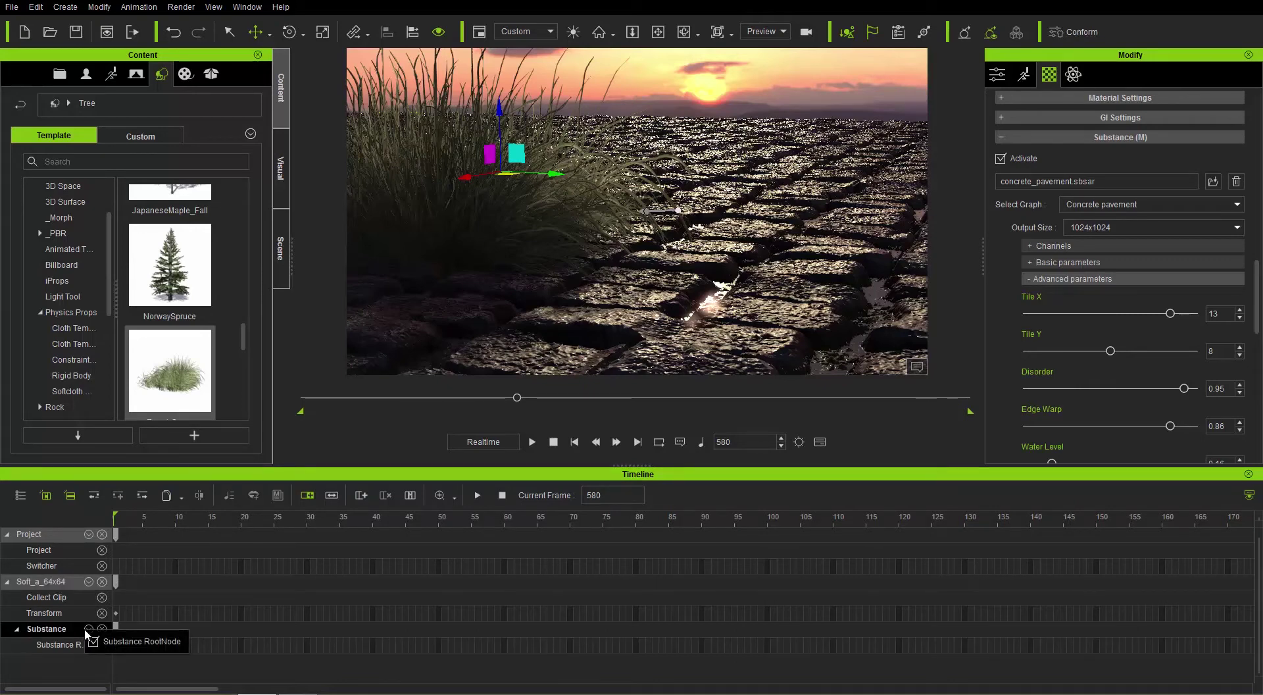
pyautogui.click(259, 490)
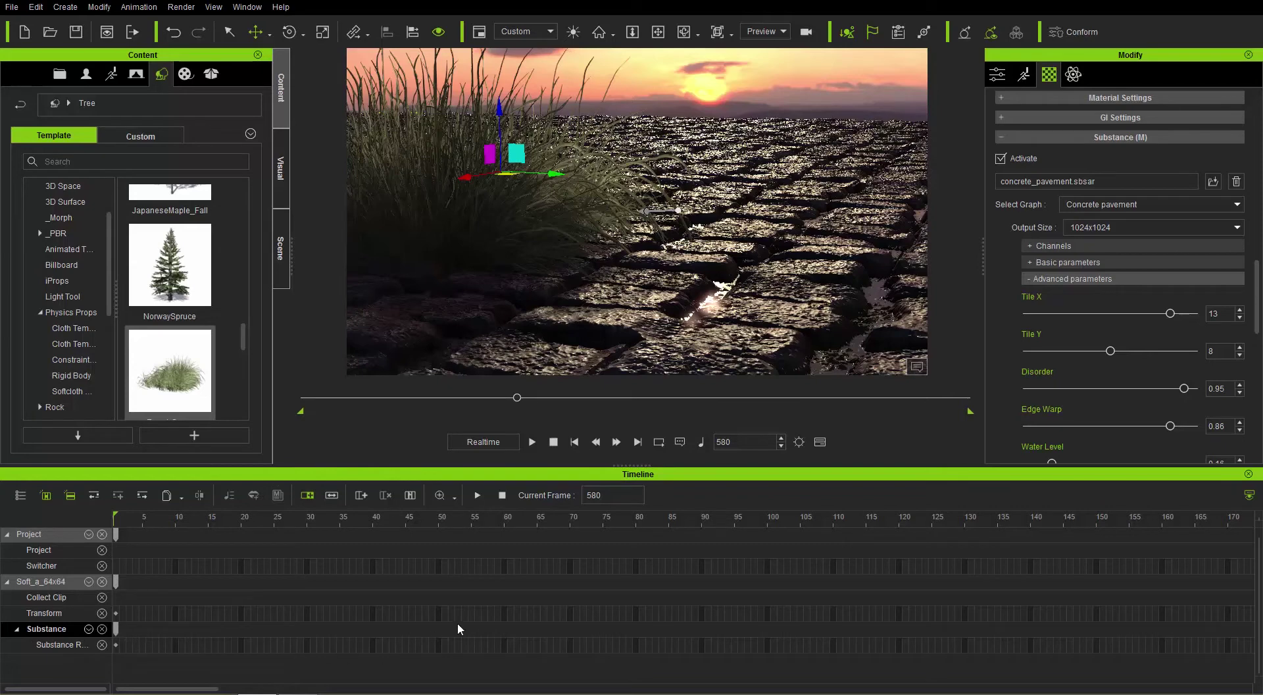
# Key the pavement's Water Level at 0.40 on frame 580 in the Substance advanced parameters
pyautogui.scroll(-2, 497, 611)
pyautogui.moveTo(462, 689); pyautogui.dragTo(432, 689)
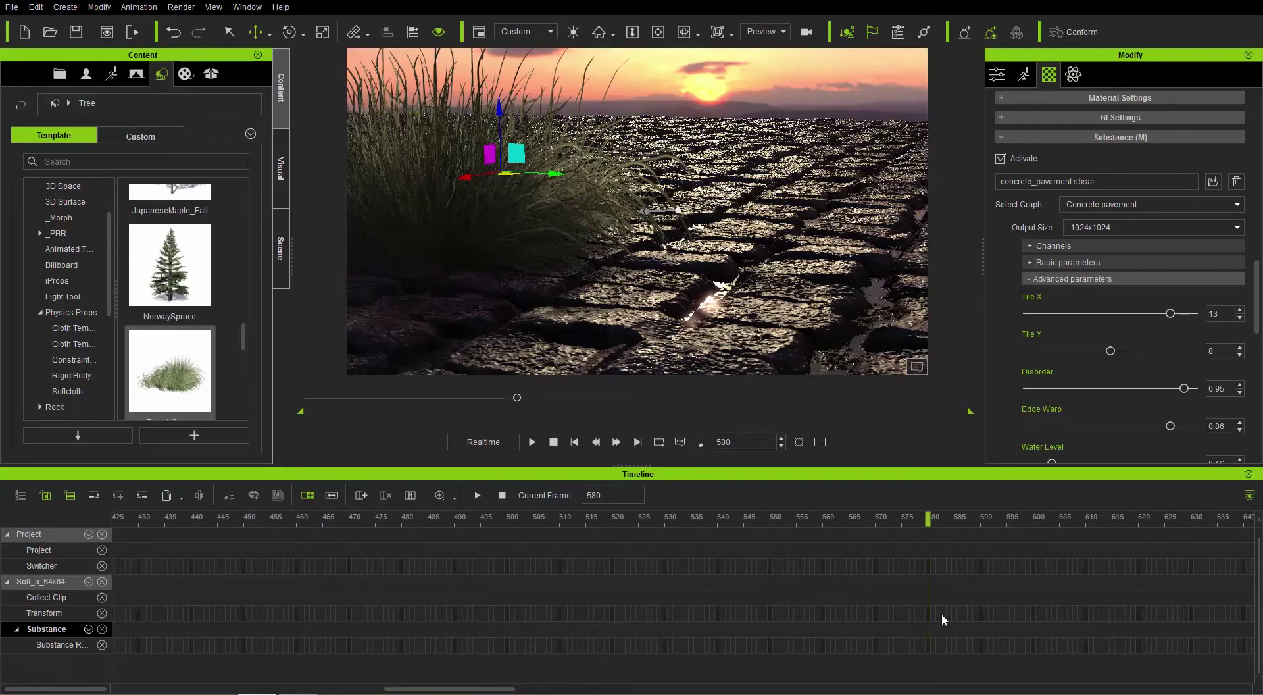
pyautogui.moveTo(1253, 336); pyautogui.dragTo(1254, 358)
pyautogui.moveTo(1048, 355); pyautogui.dragTo(1096, 352)
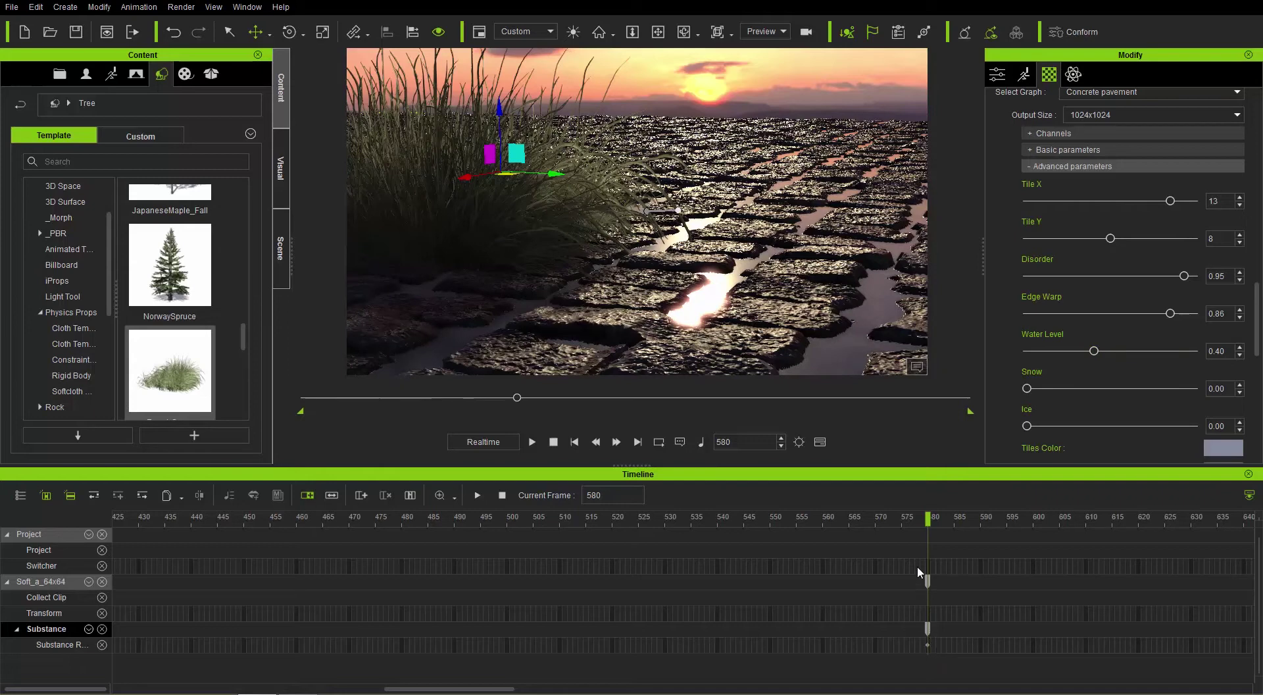
# Scrub the timeline back from frame 580 to examine how the water level changes before the new key
pyautogui.click(919, 520)
pyautogui.moveTo(814, 521); pyautogui.dragTo(429, 518)
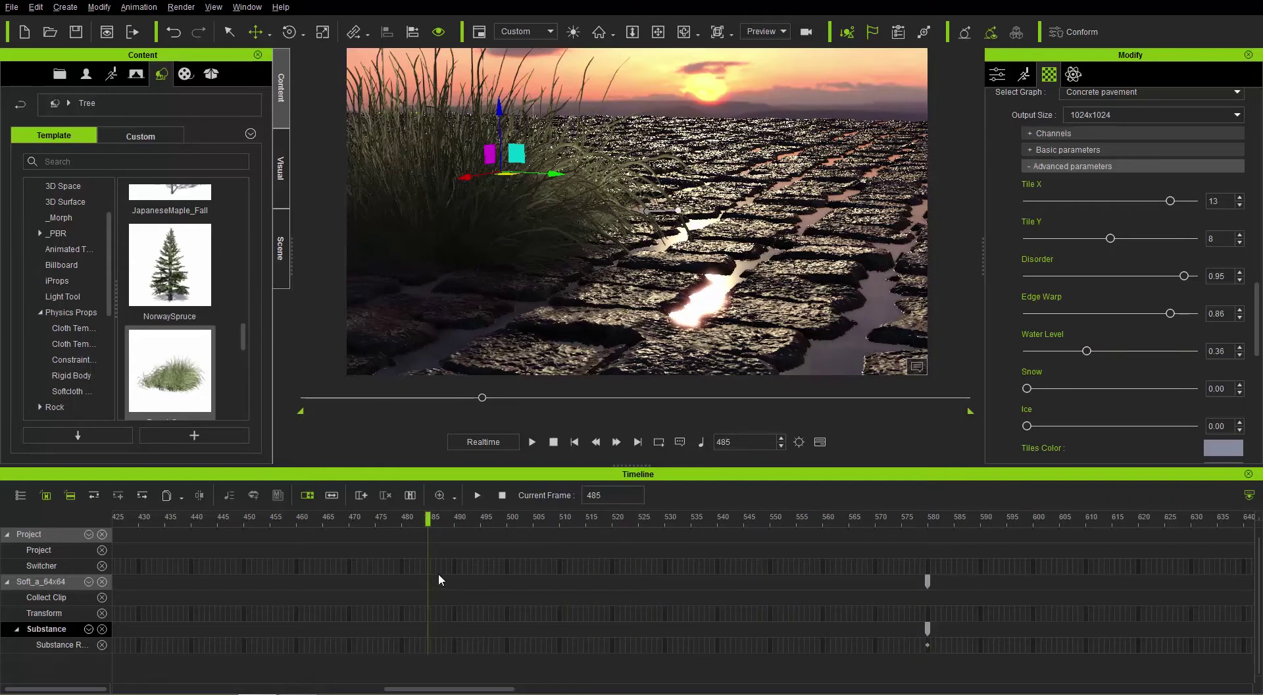
pyautogui.scroll(-1, 439, 569)
pyautogui.scroll(-1, 439, 570)
pyautogui.scroll(-1, 439, 569)
pyautogui.moveTo(903, 519); pyautogui.dragTo(671, 517)
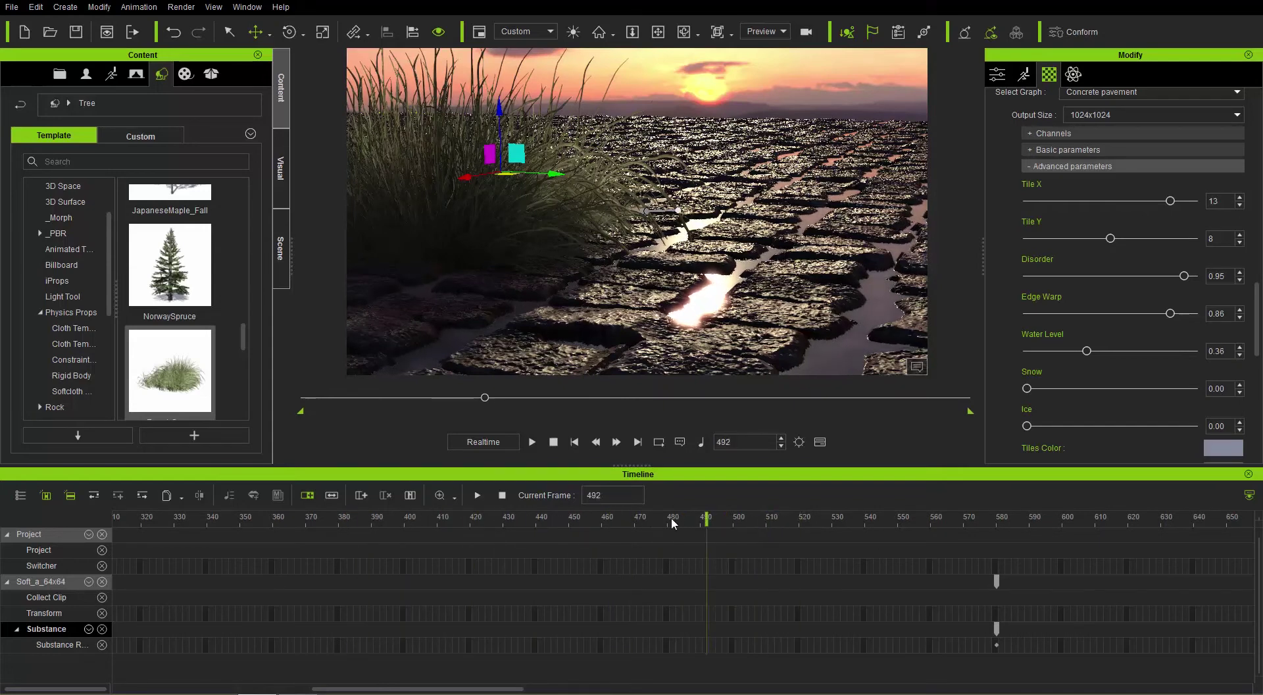
# Close the timeline, play the water level animation from the start to review it, and stop playback
pyautogui.click(1247, 473)
pyautogui.click(554, 671)
pyautogui.click(532, 672)
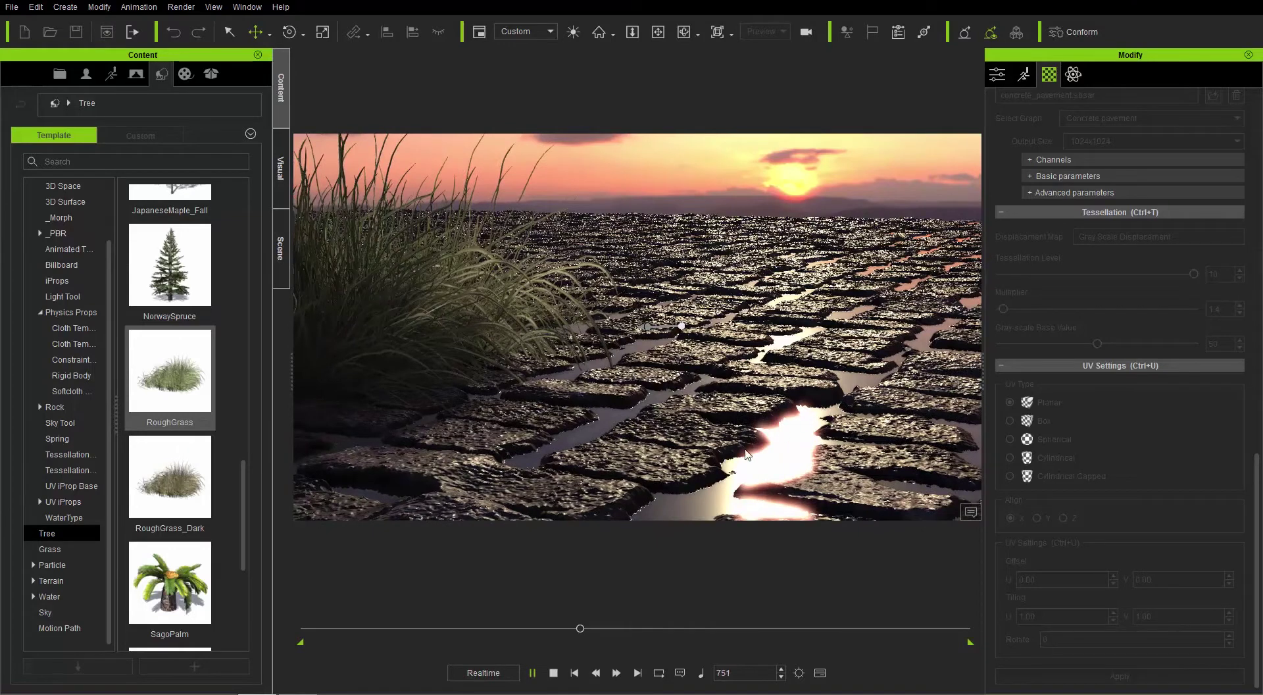
pyautogui.click(553, 673)
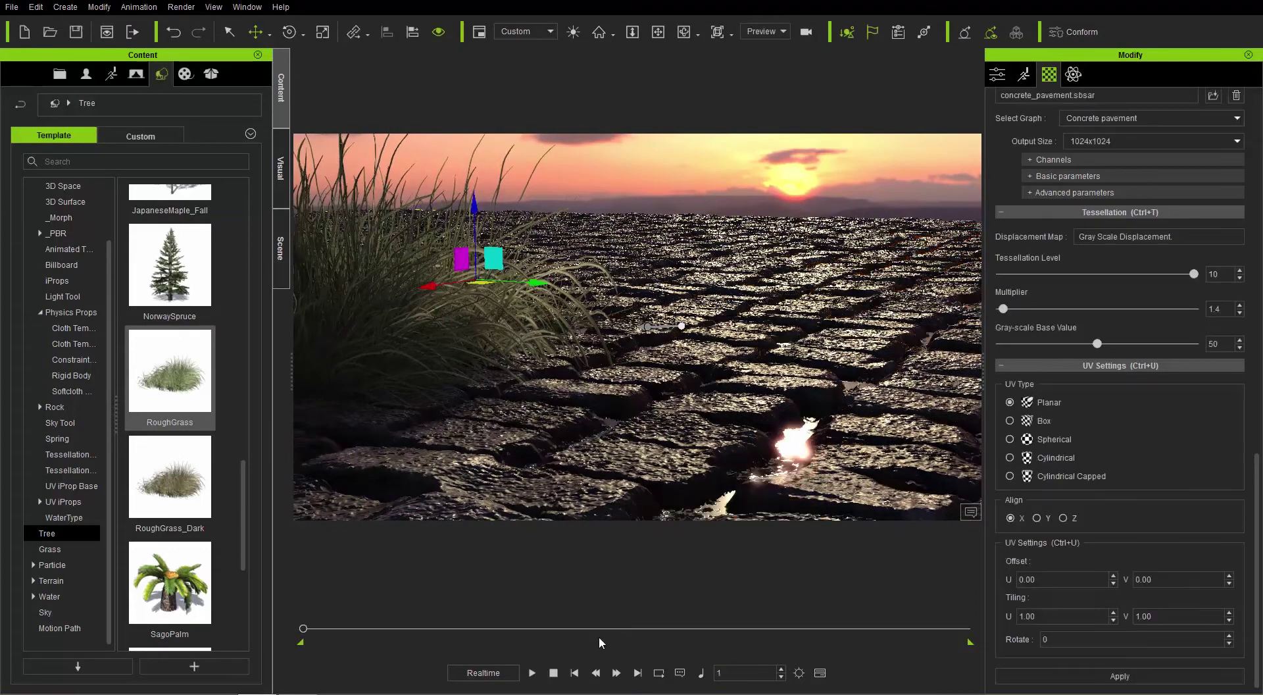